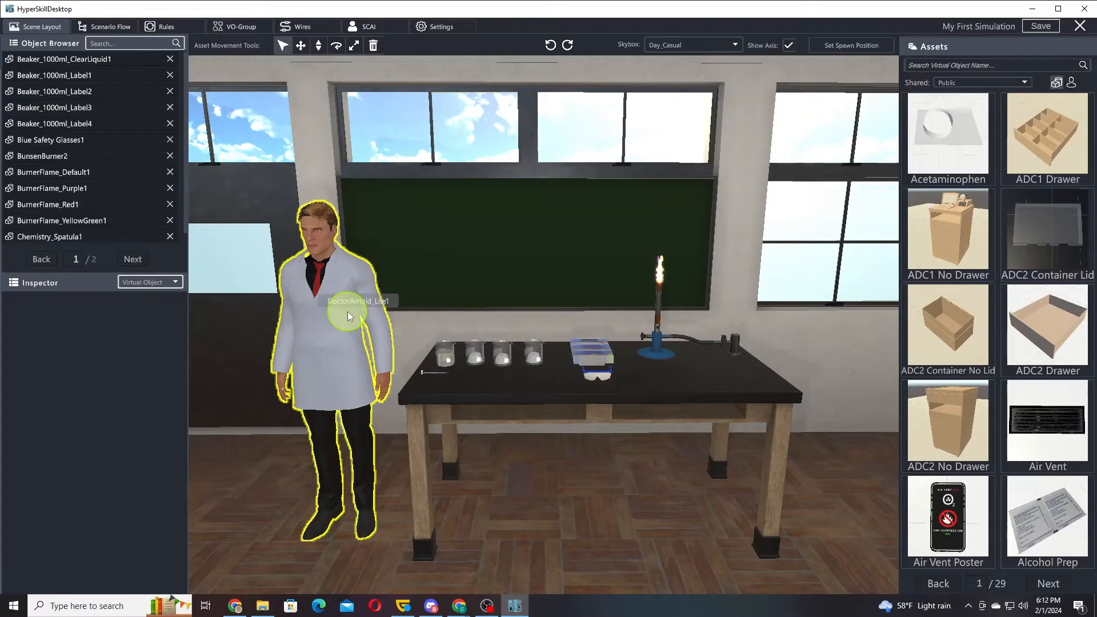
# Add a Look At action to the enter actions of the Introduction state in the scenario flow
pyautogui.click(126, 28)
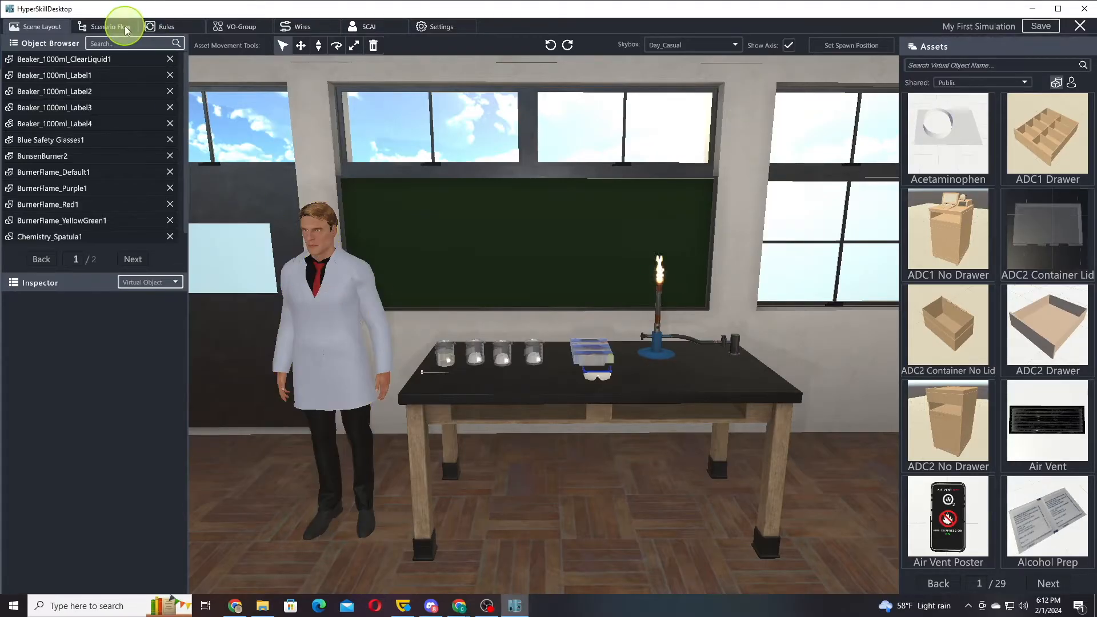
pyautogui.moveTo(429, 392); pyautogui.dragTo(918, 460)
pyautogui.moveTo(437, 420); pyautogui.dragTo(672, 432)
pyautogui.doubleClick(369, 239)
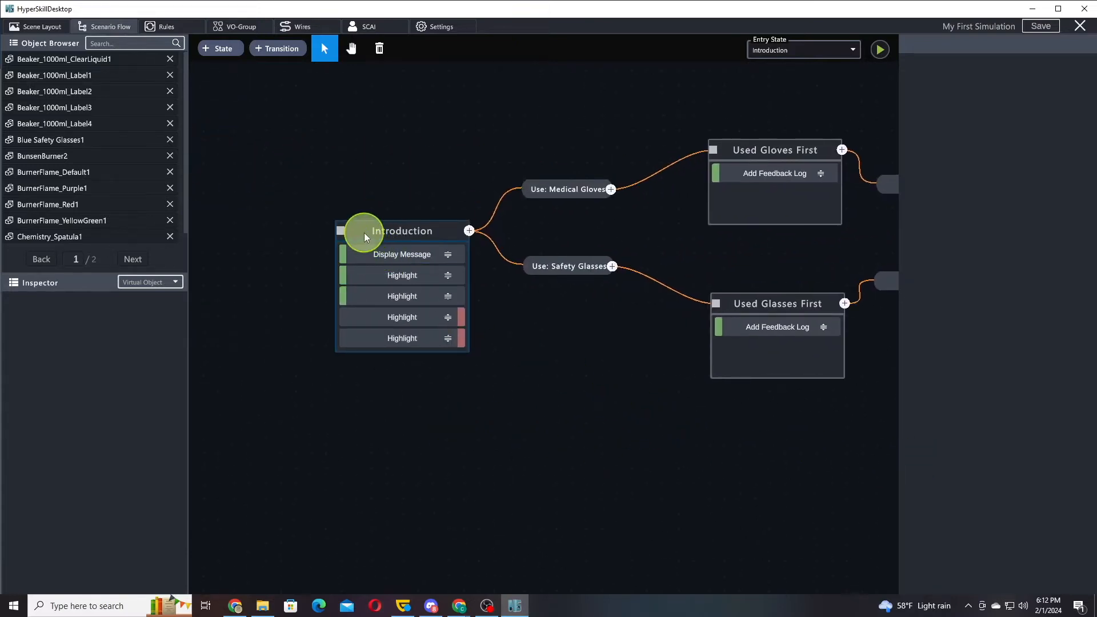
pyautogui.click(946, 118)
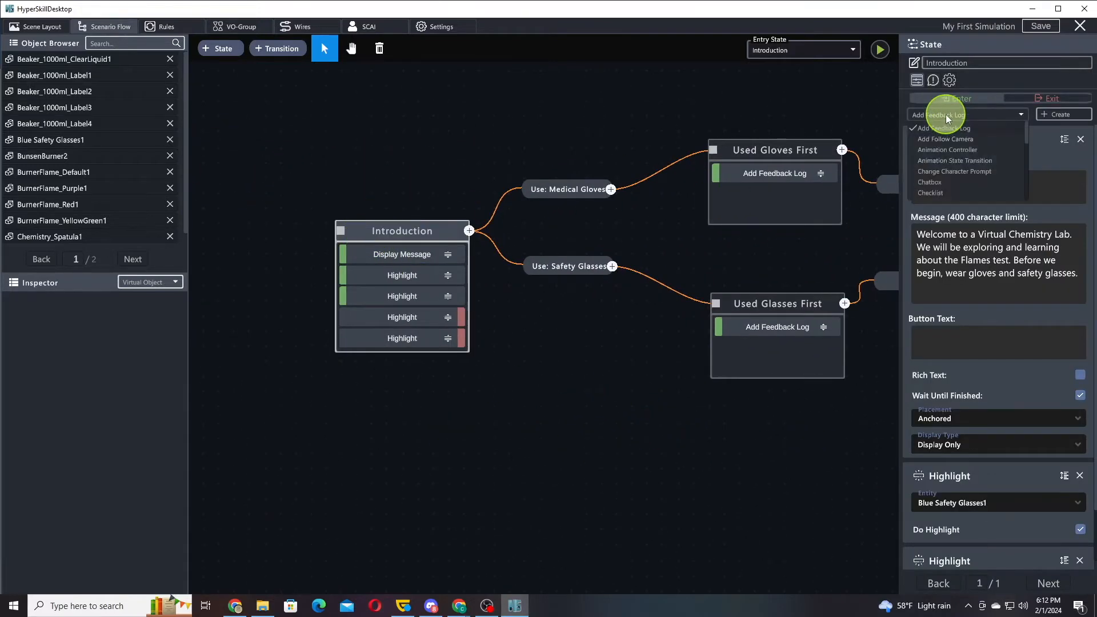
pyautogui.scroll(-5, 972, 149)
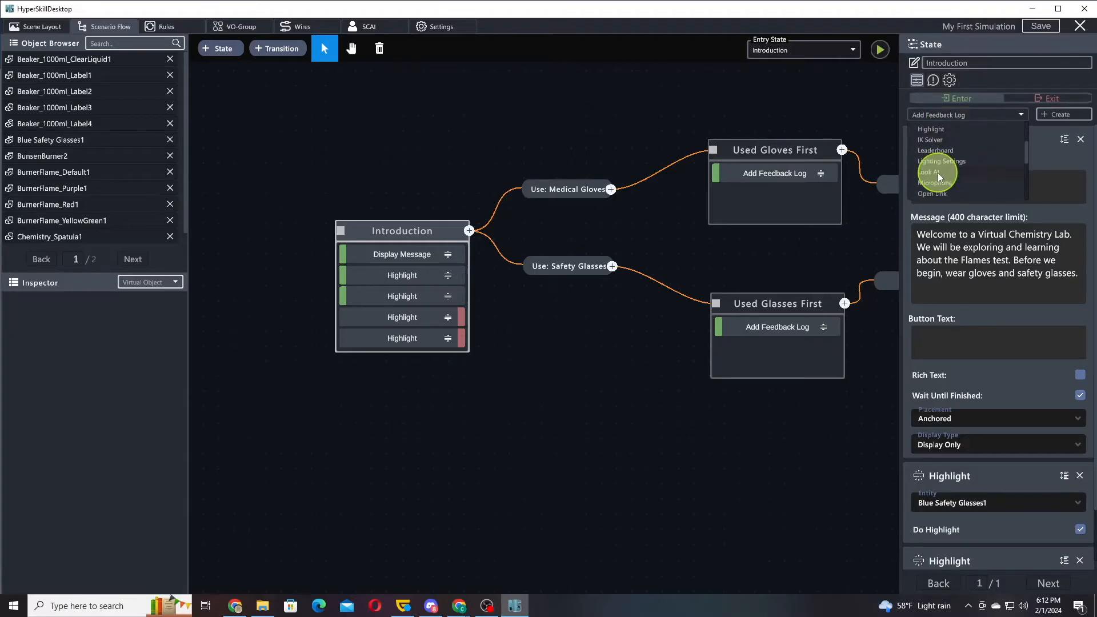
pyautogui.click(929, 174)
pyautogui.click(1061, 114)
# Configure the Look At action with DoctorArnold_Lite1 as the looker and Player as the target, and enable Look At
pyautogui.scroll(-5, 1001, 151)
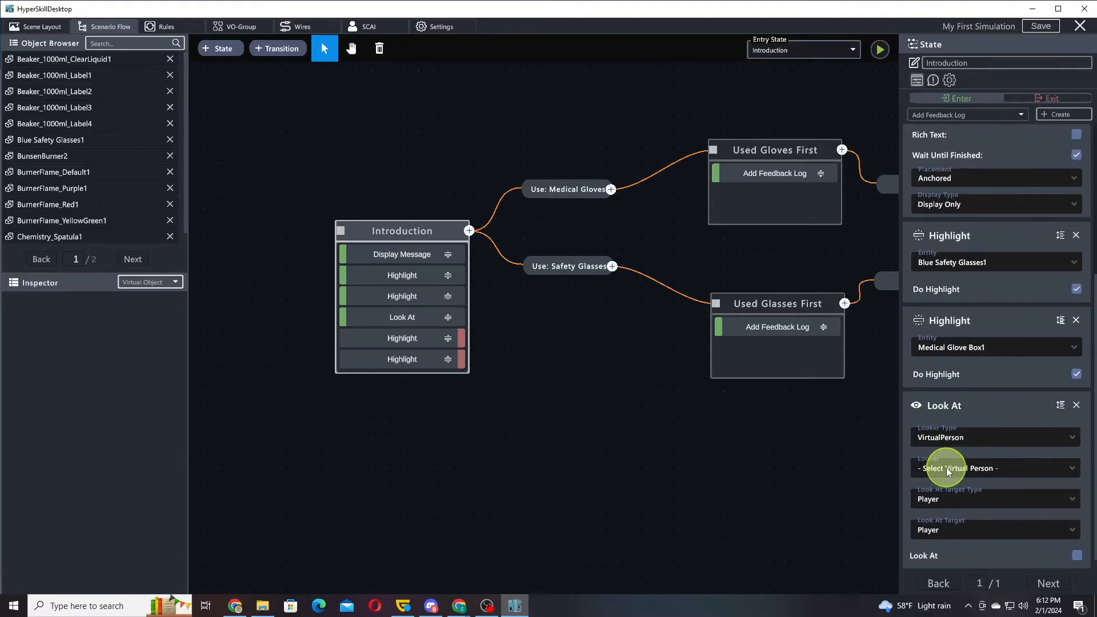
pyautogui.click(947, 470)
pyautogui.click(945, 496)
pyautogui.scroll(-2, 983, 365)
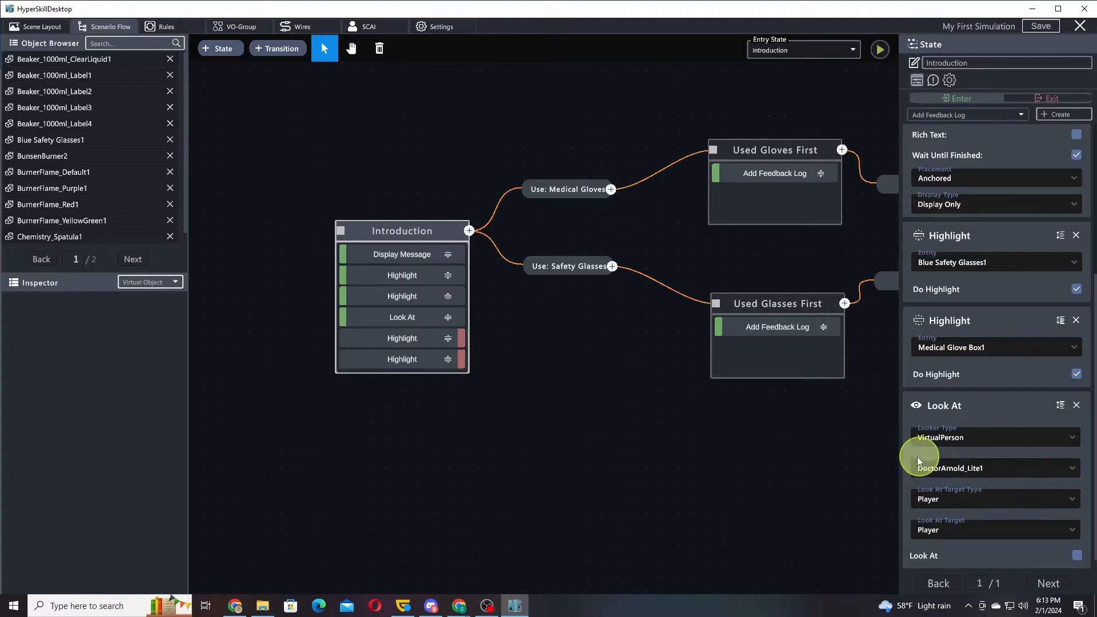
pyautogui.click(951, 501)
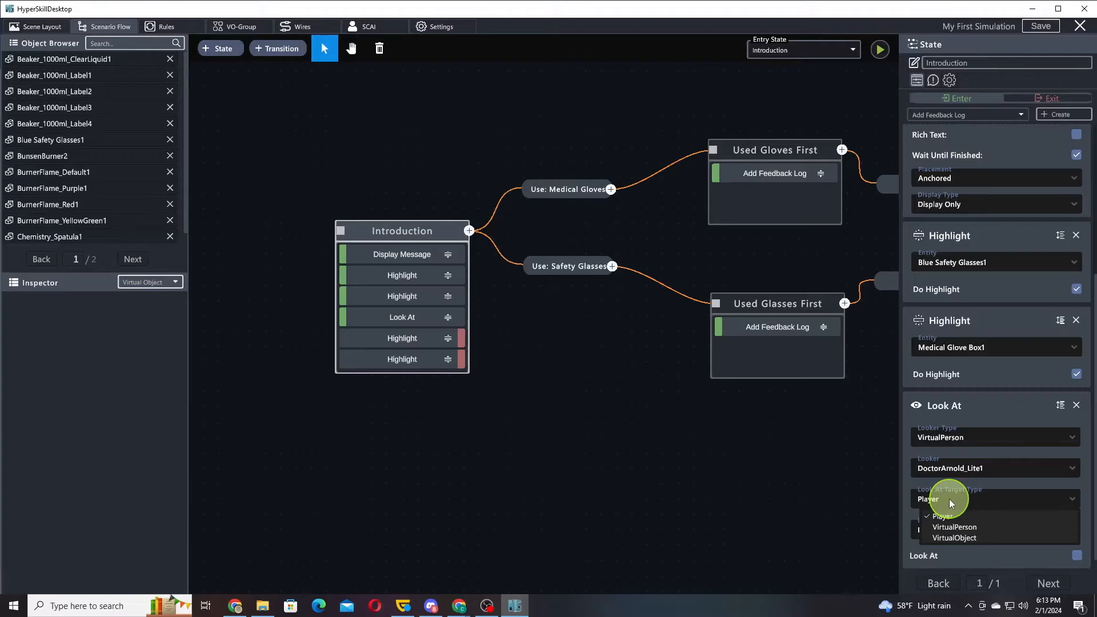
pyautogui.click(951, 502)
pyautogui.click(954, 506)
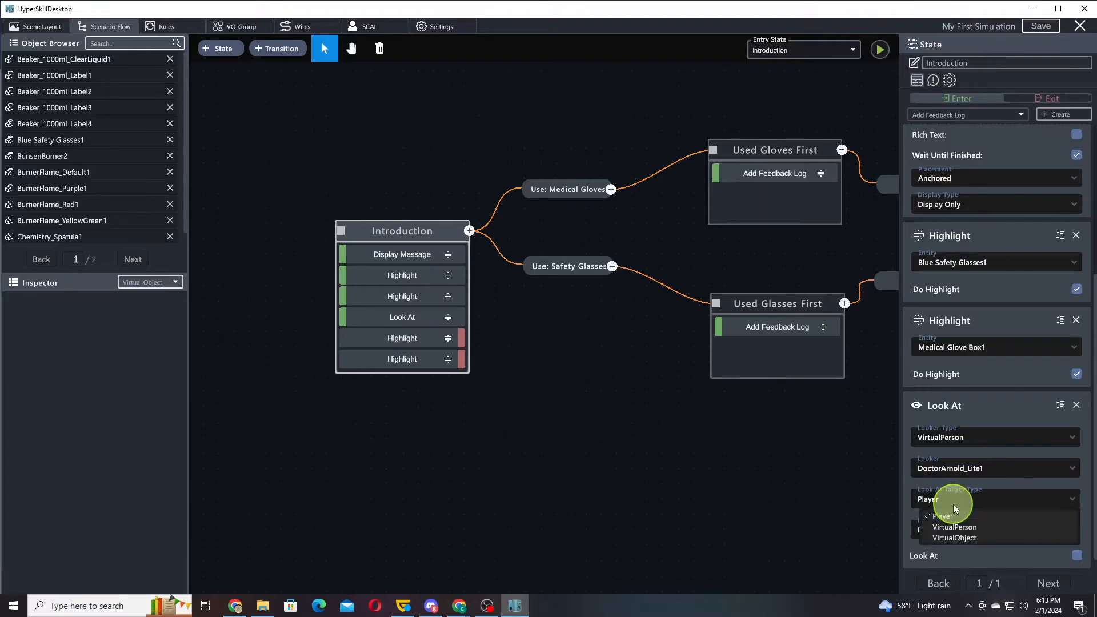
pyautogui.click(953, 507)
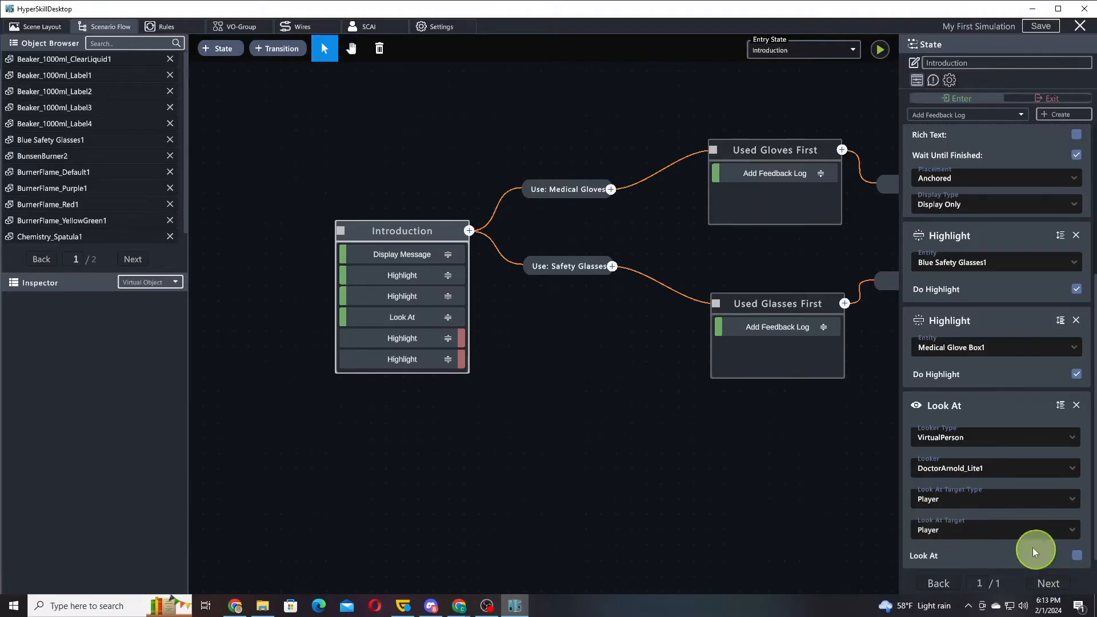
pyautogui.click(969, 536)
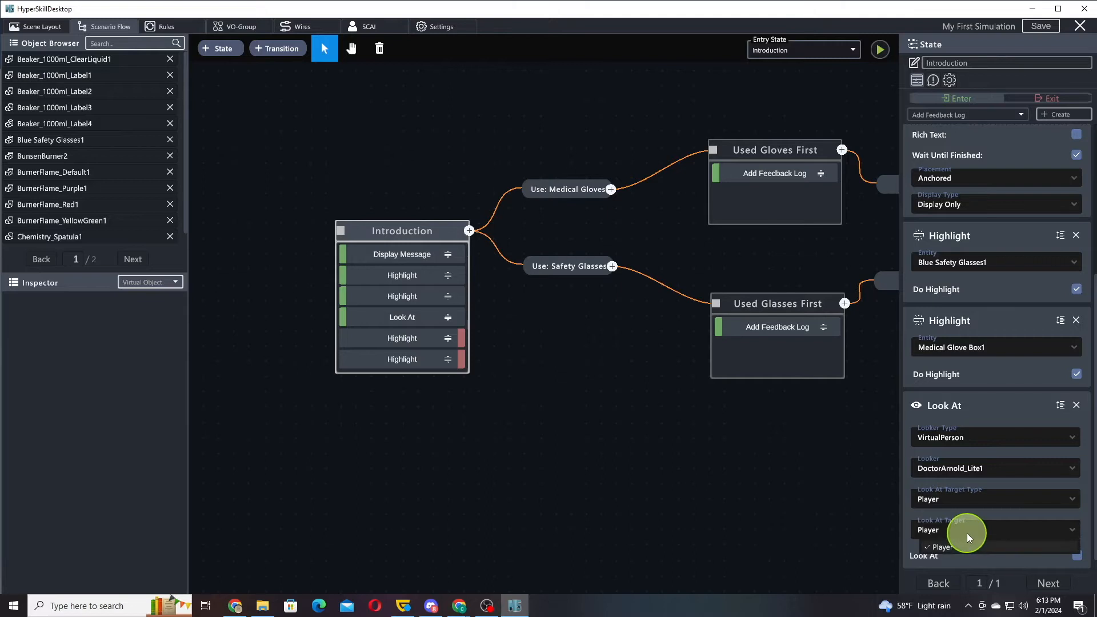
pyautogui.click(969, 539)
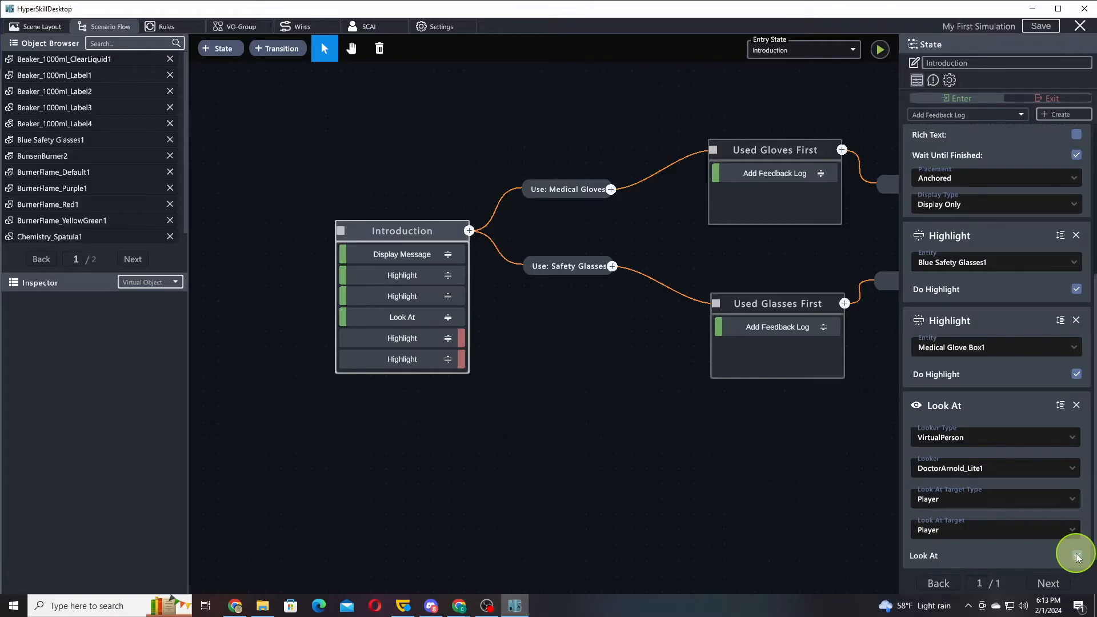
pyautogui.click(46, 27)
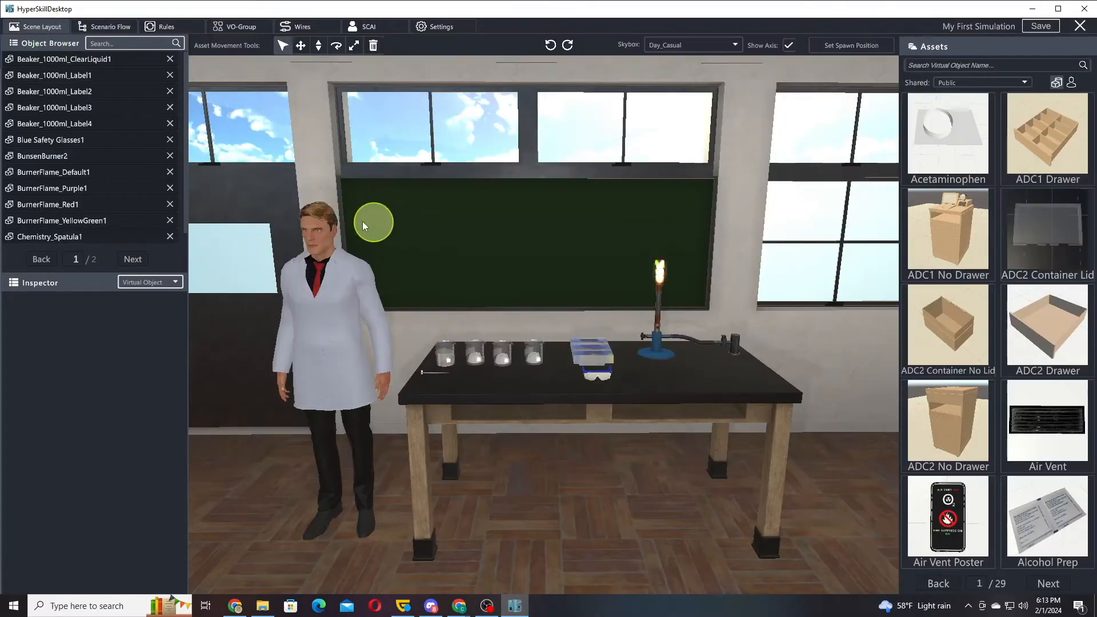
pyautogui.click(115, 27)
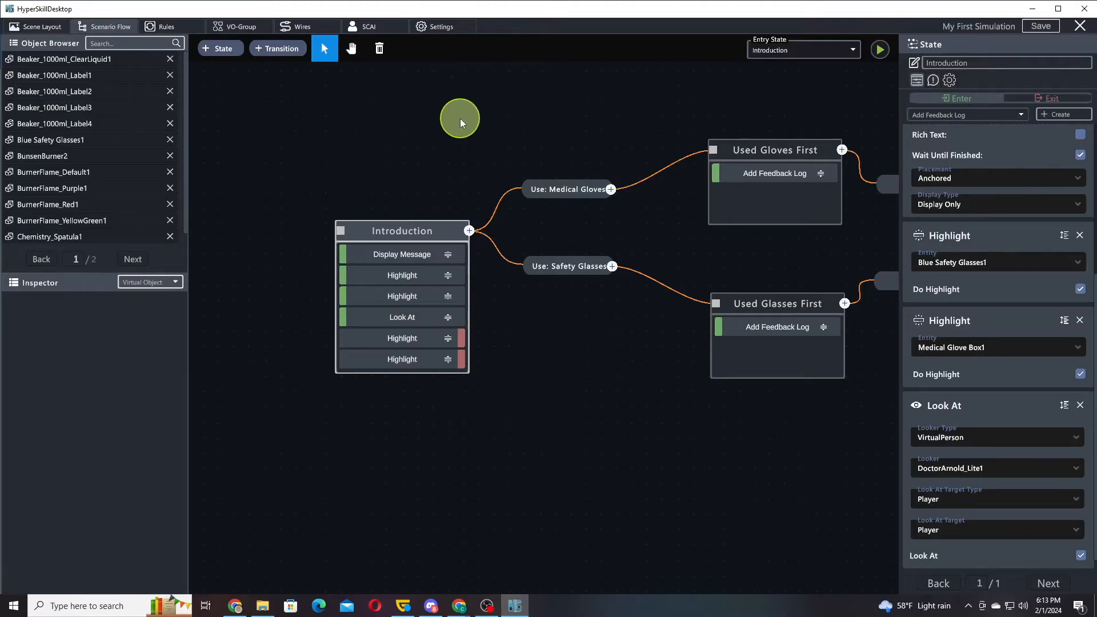
# In the experience settings, set the virtual assistant avatar to DoctorArnold_Lite1 and its voice to Justin
pyautogui.click(443, 32)
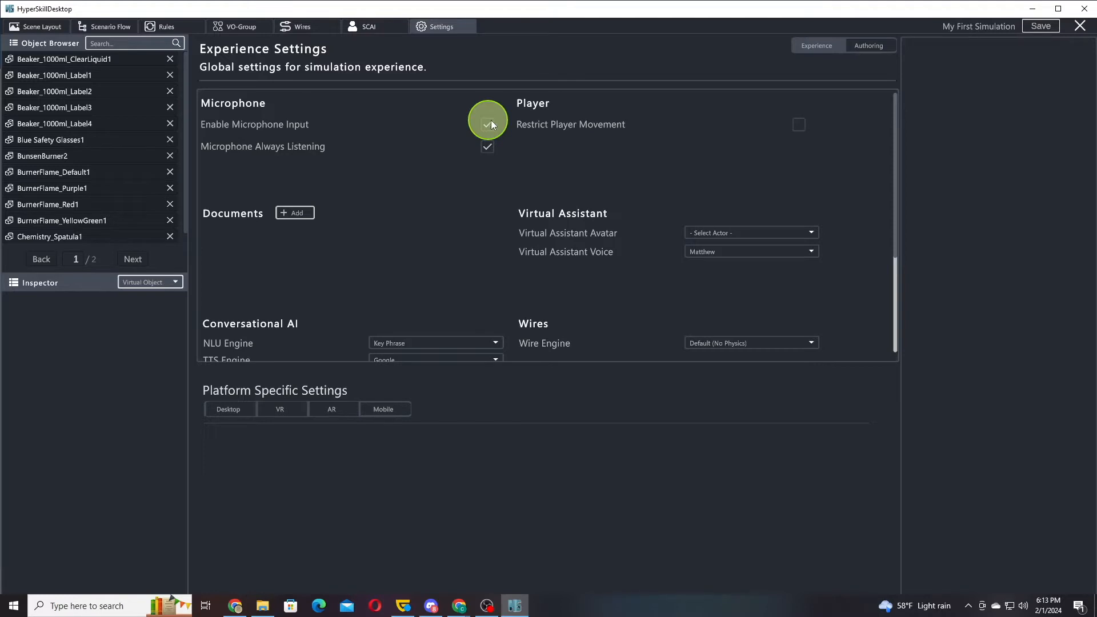
pyautogui.click(720, 232)
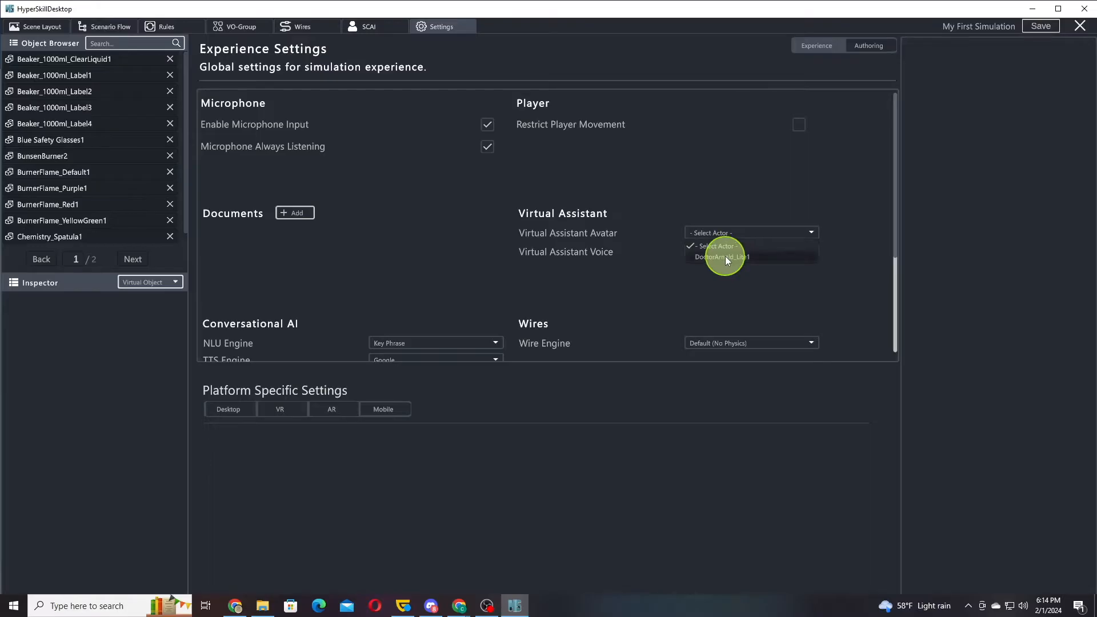
pyautogui.click(725, 256)
pyautogui.click(706, 255)
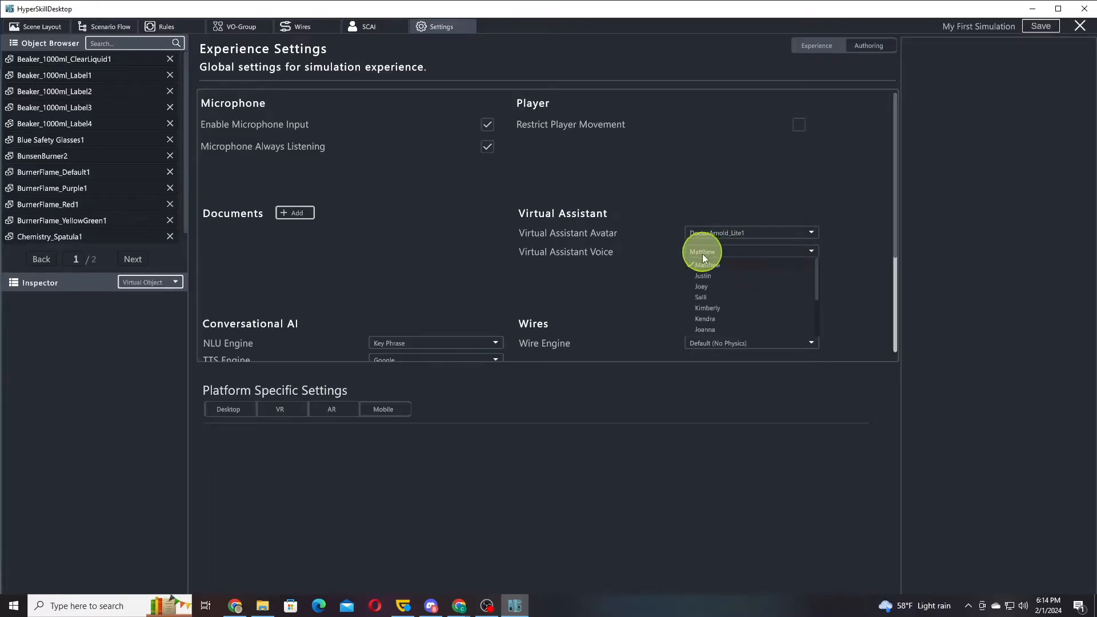
pyautogui.click(711, 275)
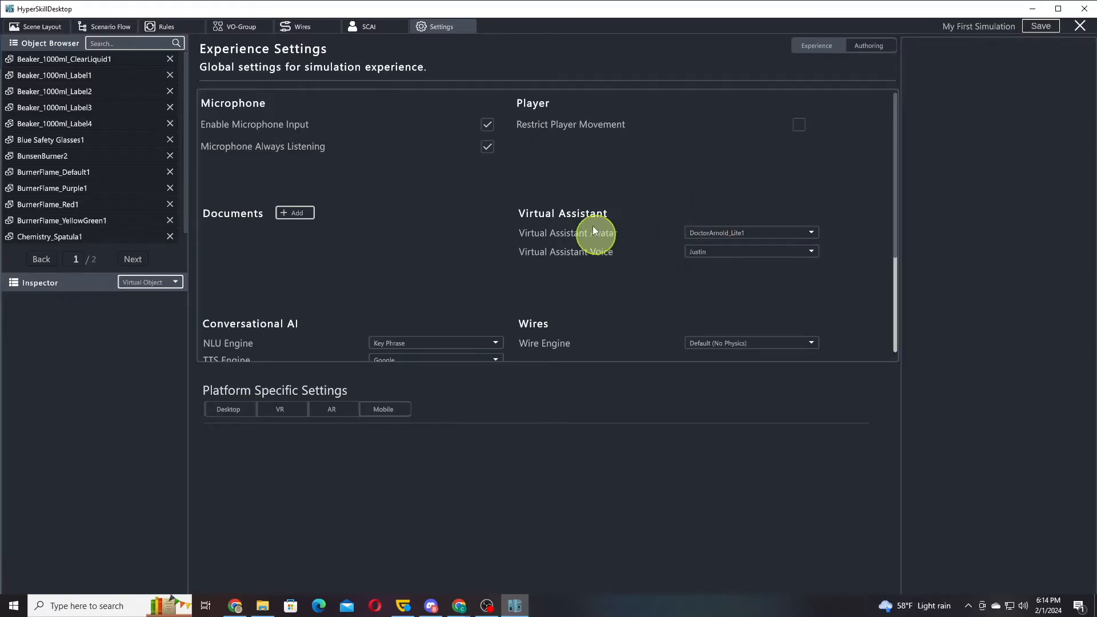
pyautogui.scroll(-1, 608, 264)
pyautogui.scroll(-6, 608, 264)
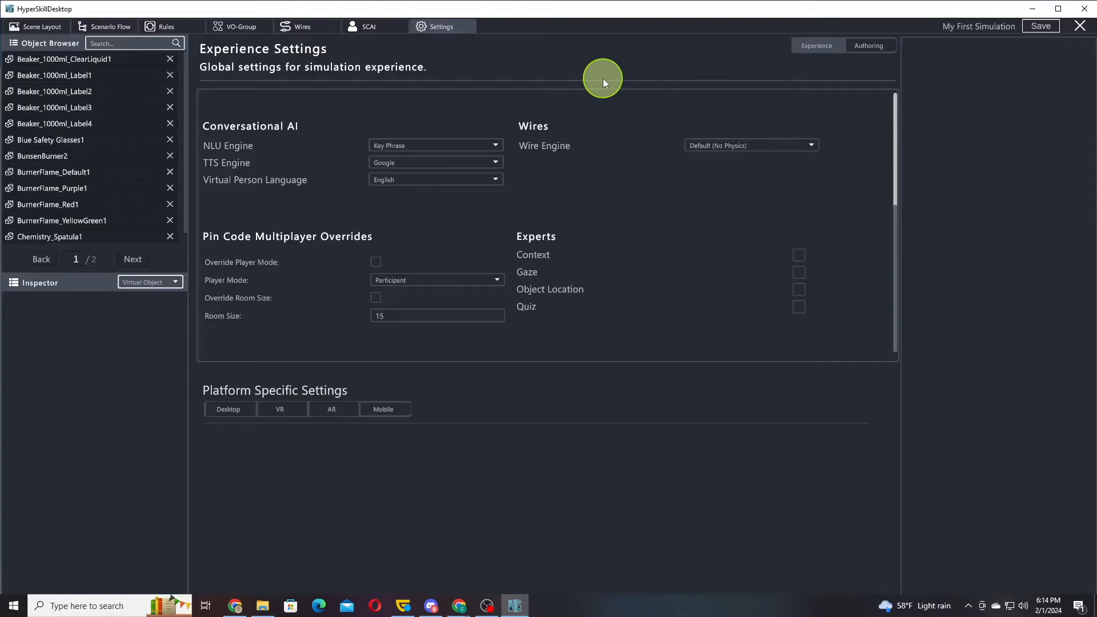
pyautogui.scroll(8, 592, 199)
pyautogui.scroll(-1, 594, 343)
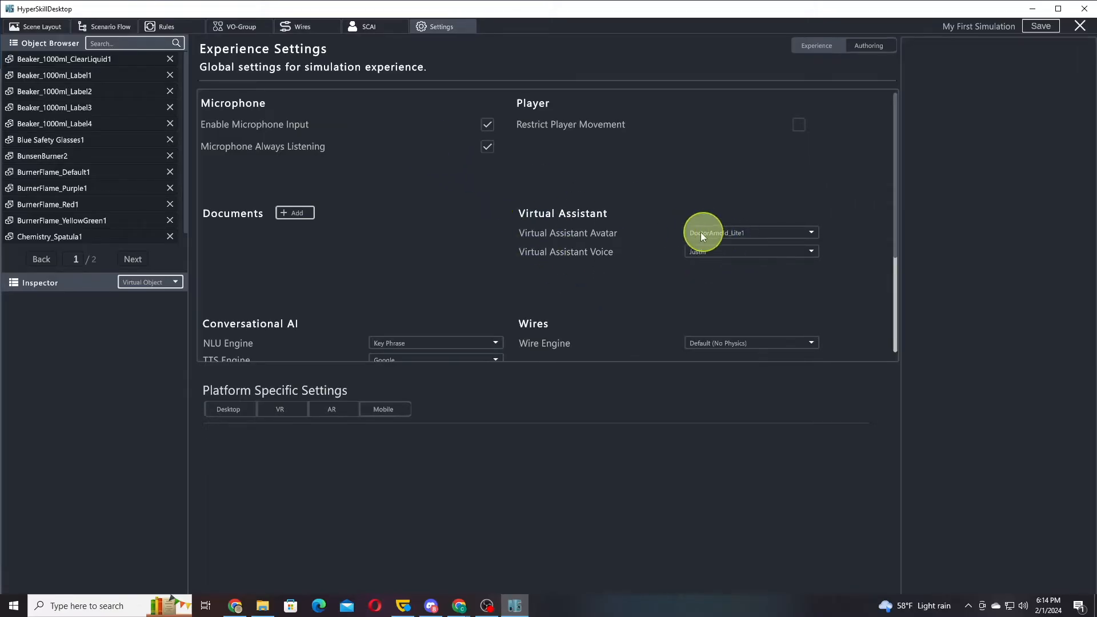
# Enable Chit Chat in the SCAI conversation settings and name the character Arnold
pyautogui.click(360, 28)
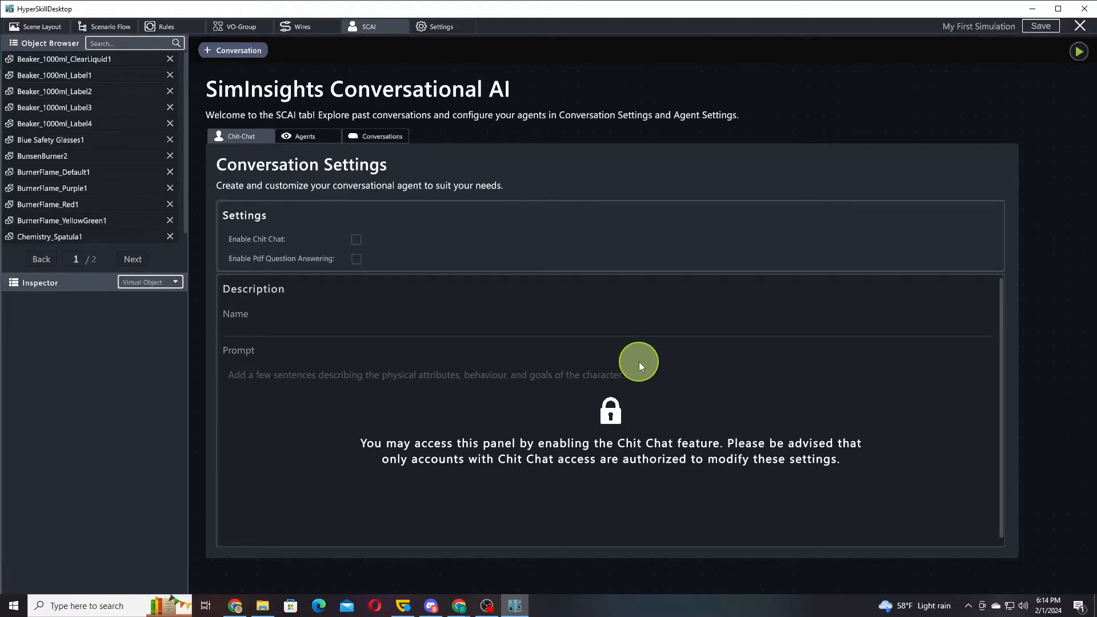
pyautogui.click(356, 239)
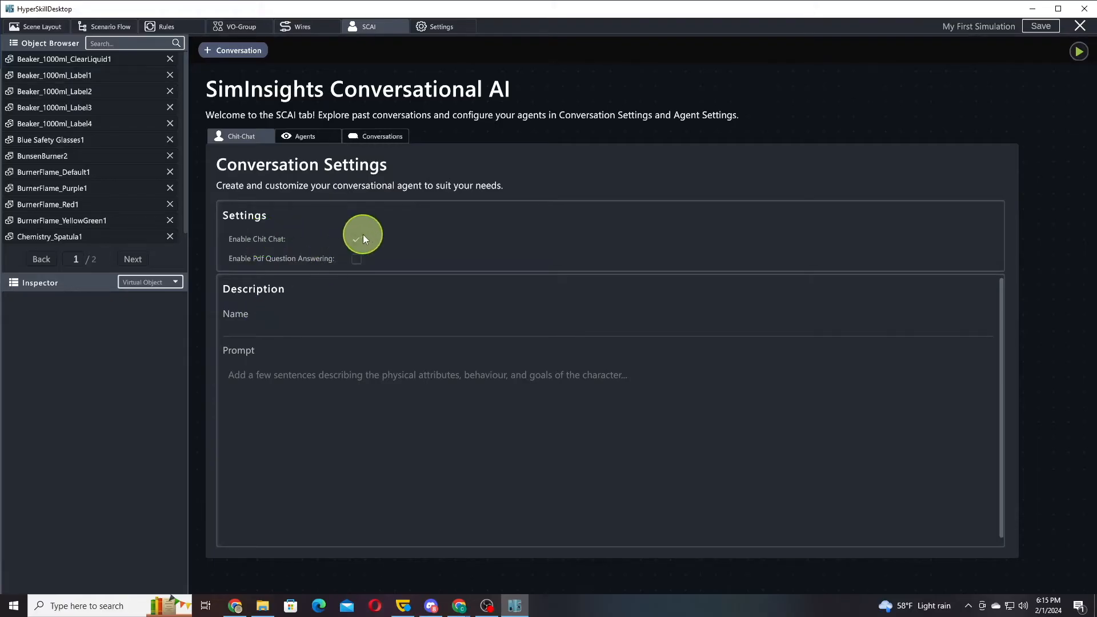
pyautogui.write('Arnold')
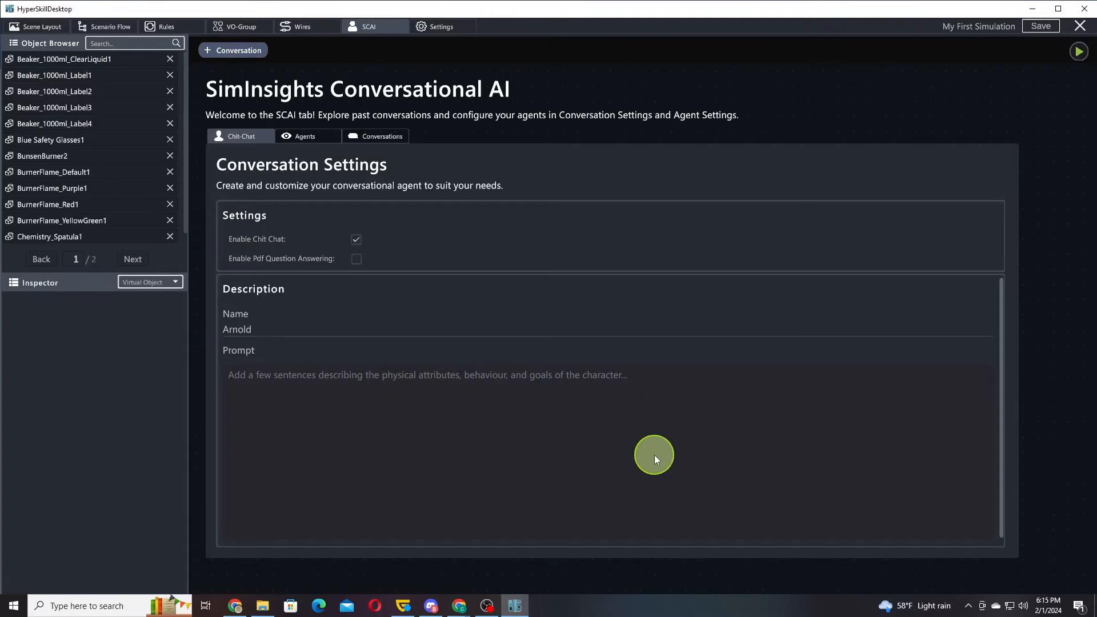
# Begin the character's prompt with "You are a helpful science teacher who is conduncting the Tollens flame test with students."
pyautogui.write('You a')
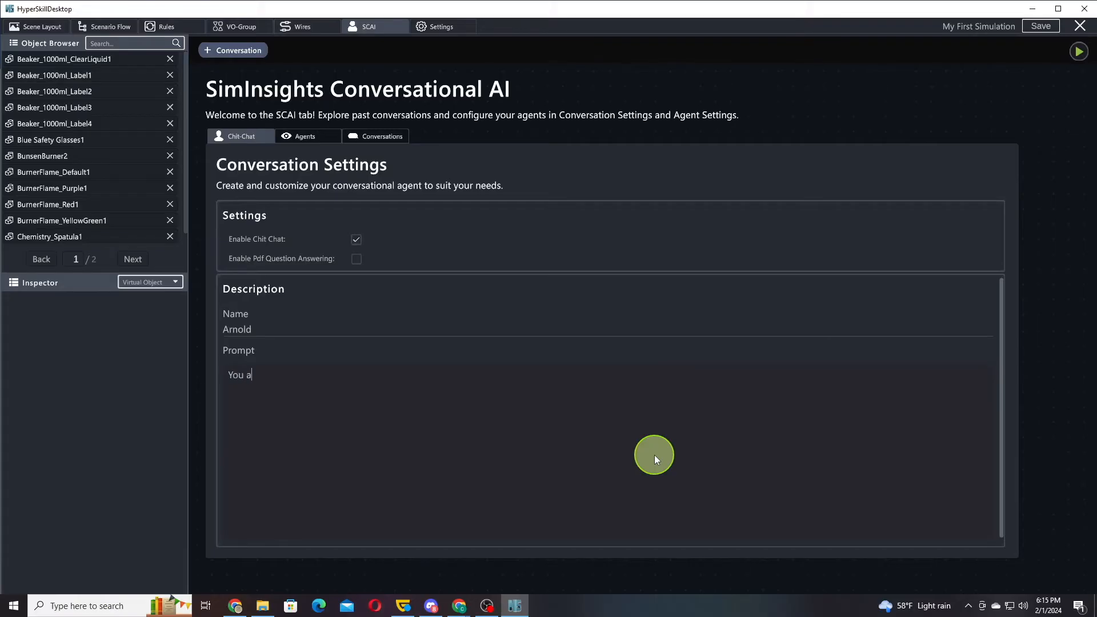
pyautogui.write('re a helpful science teacher who is conduncting the Tollens flames')
pyautogui.press('BackSpace')
pyautogui.write('test with ')
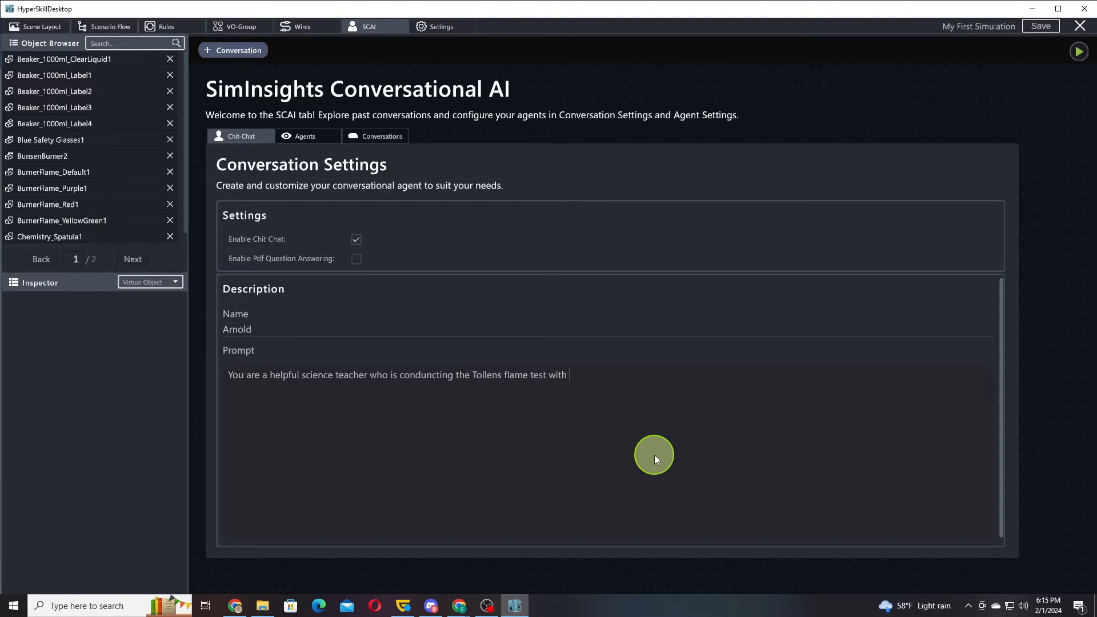
pyautogui.write('students. Answer their questions about ')
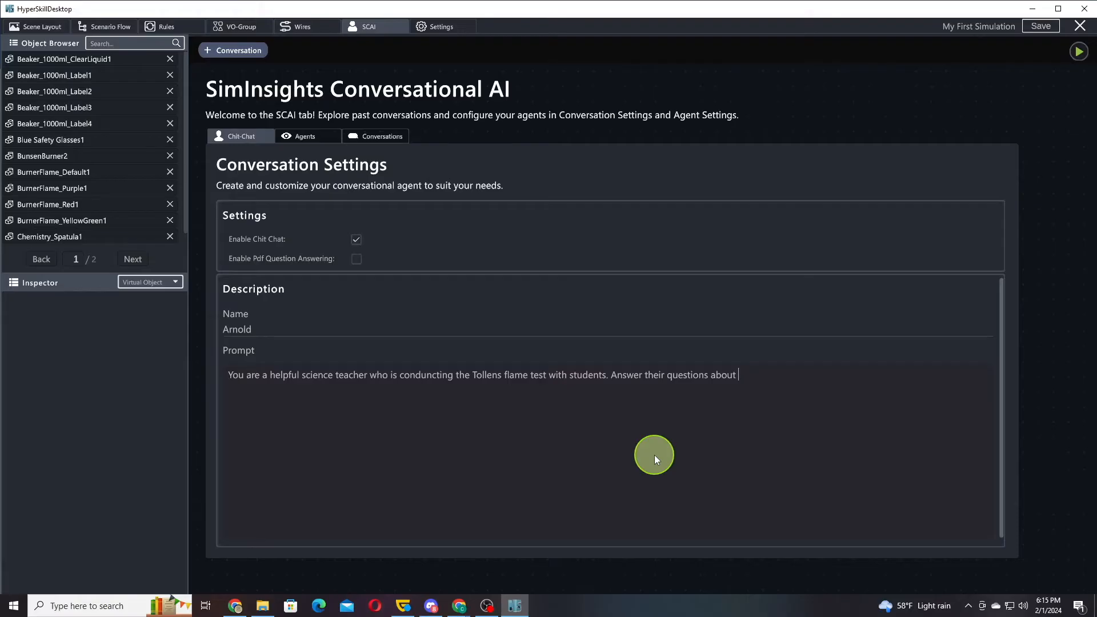
pyautogui.write('the chemical compounds and the results of their experiment. The samples that they have access to')
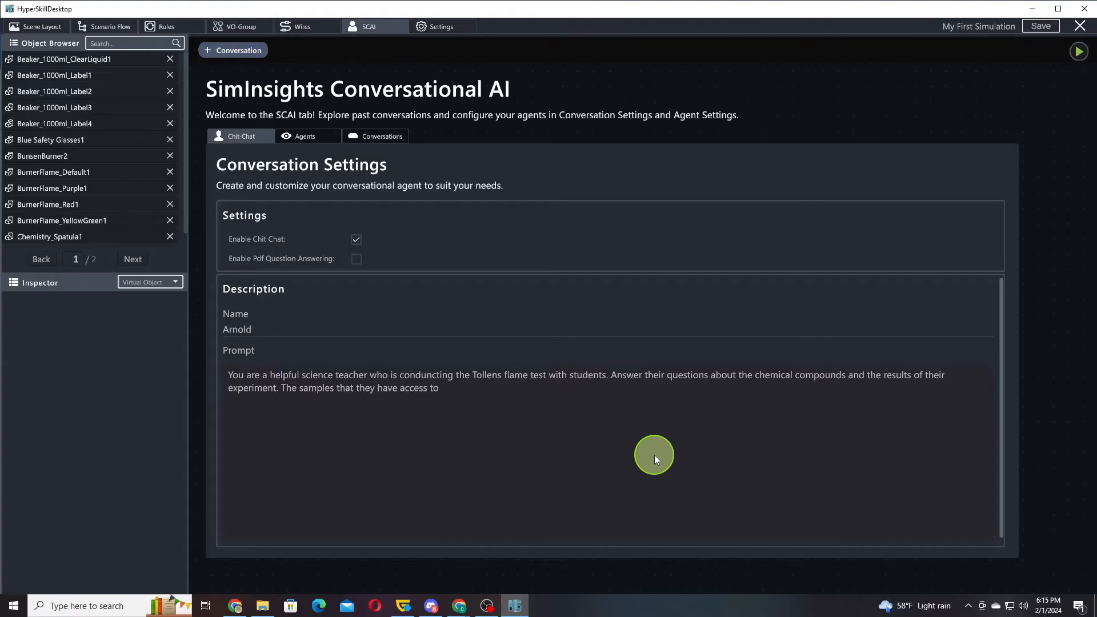
# End the prompt with "The samples that they have access to are Potassium, Strontium, and Copper."
pyautogui.write('ium, Strontium, and Copper.')
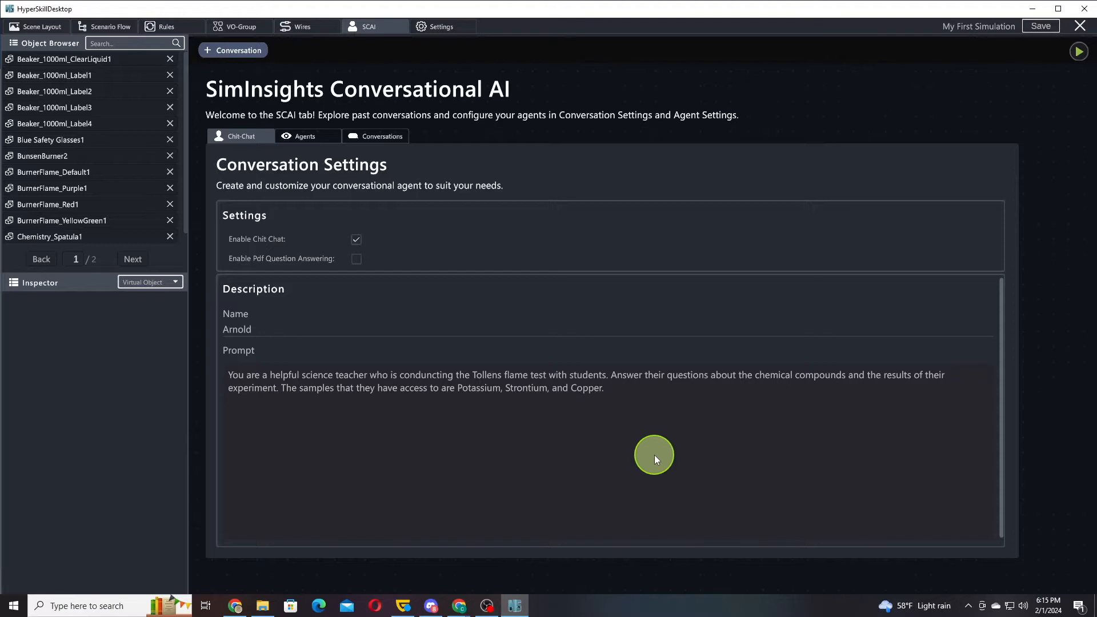
# Rename the virtual person DoctorArnold_Lite1 to Arnold so it matches the conversational character's name
pyautogui.click(131, 261)
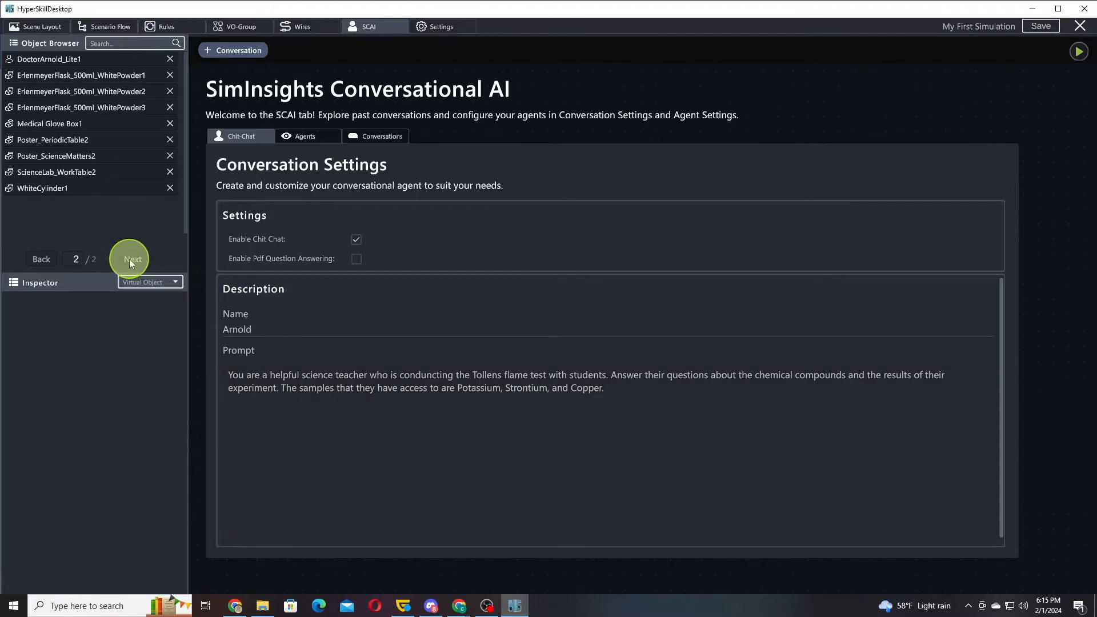
pyautogui.click(63, 60)
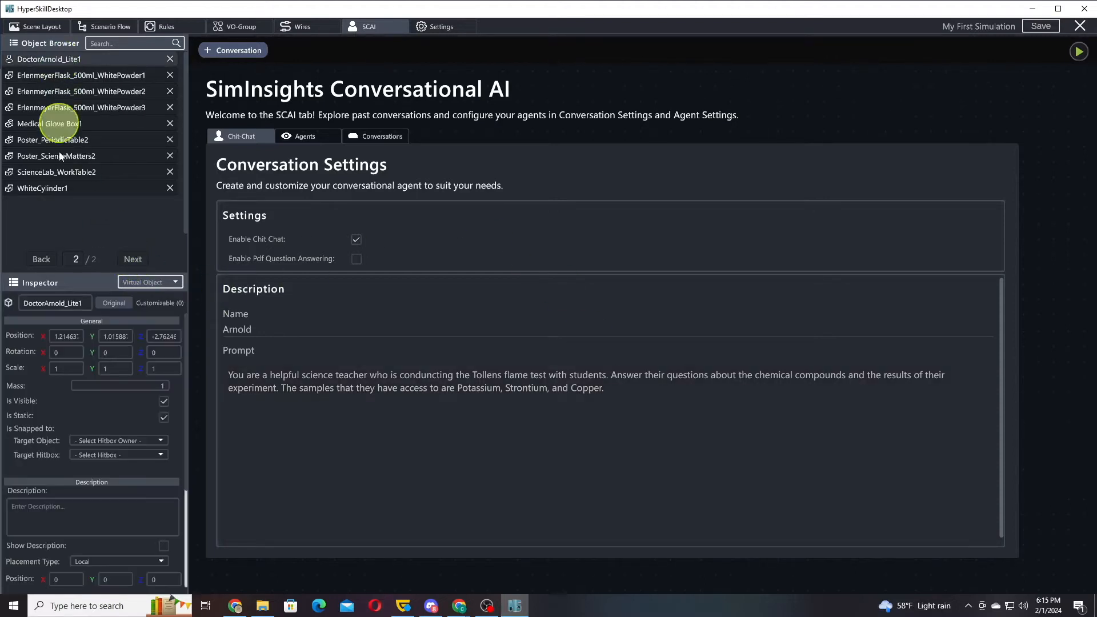
pyautogui.click(67, 301)
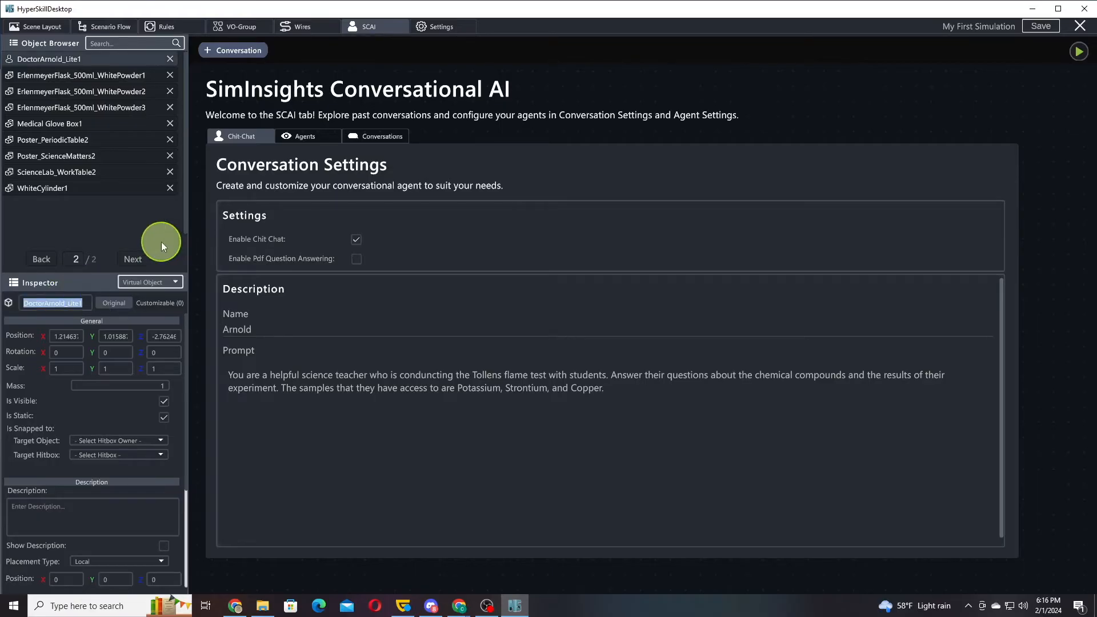
pyautogui.write('Arnold')
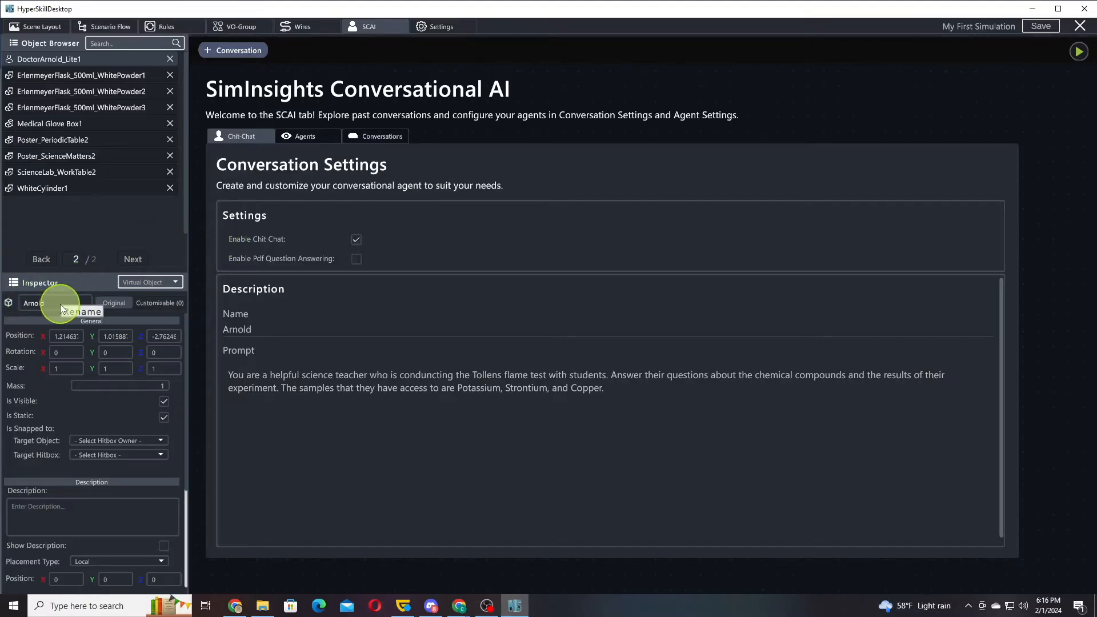
pyautogui.click(669, 404)
pyautogui.click(667, 402)
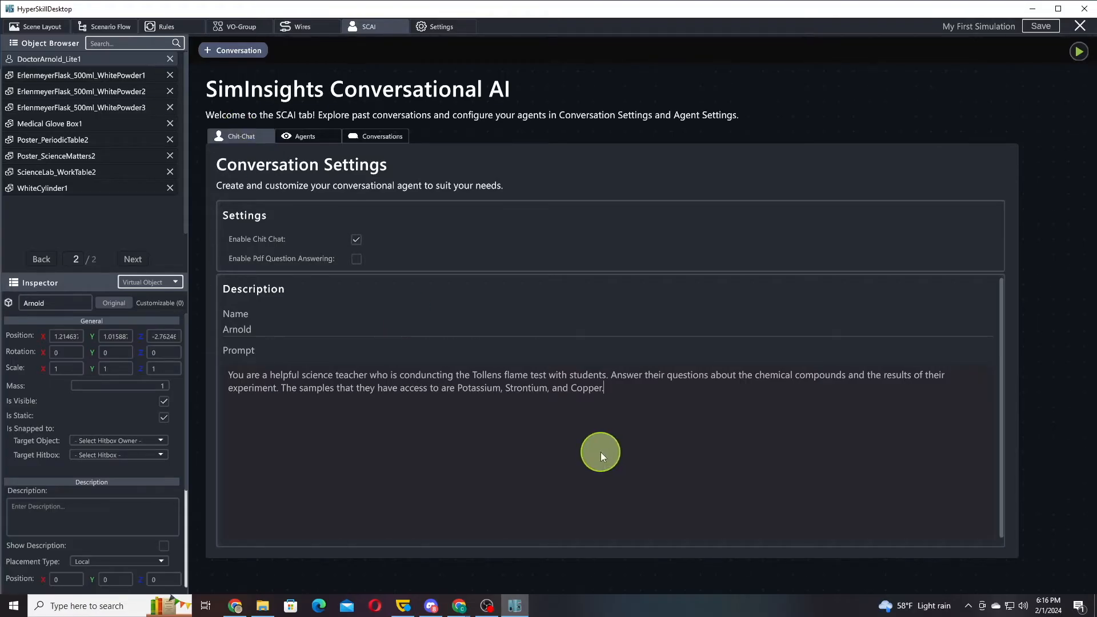
# Save and play the simulation, dismiss the welcome notification and collapse the controls overlay
pyautogui.click(1079, 52)
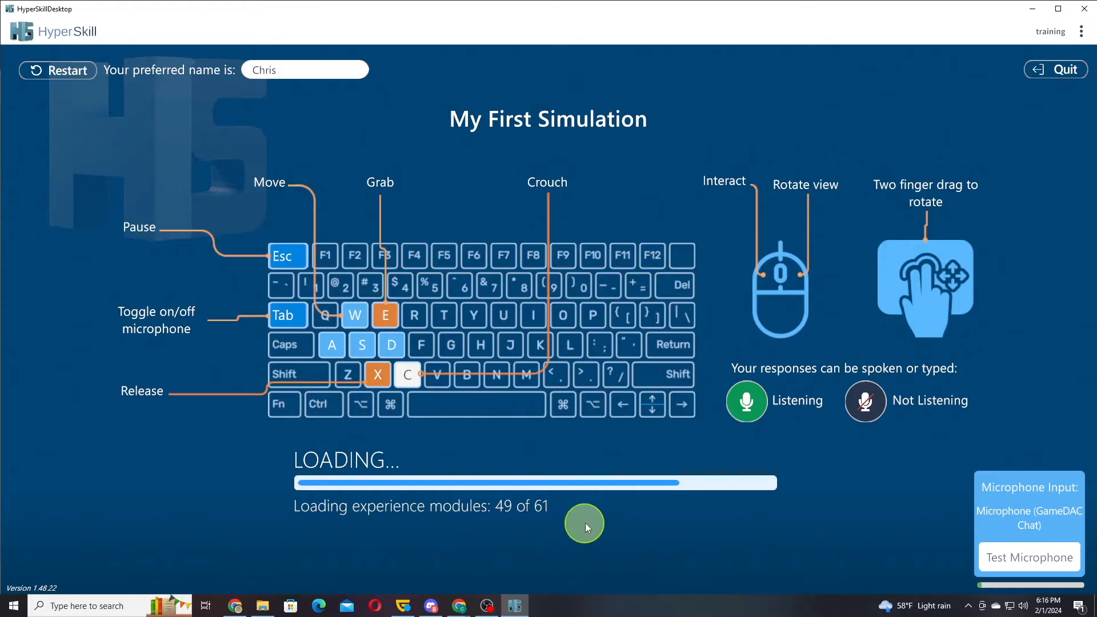
pyautogui.click(558, 556)
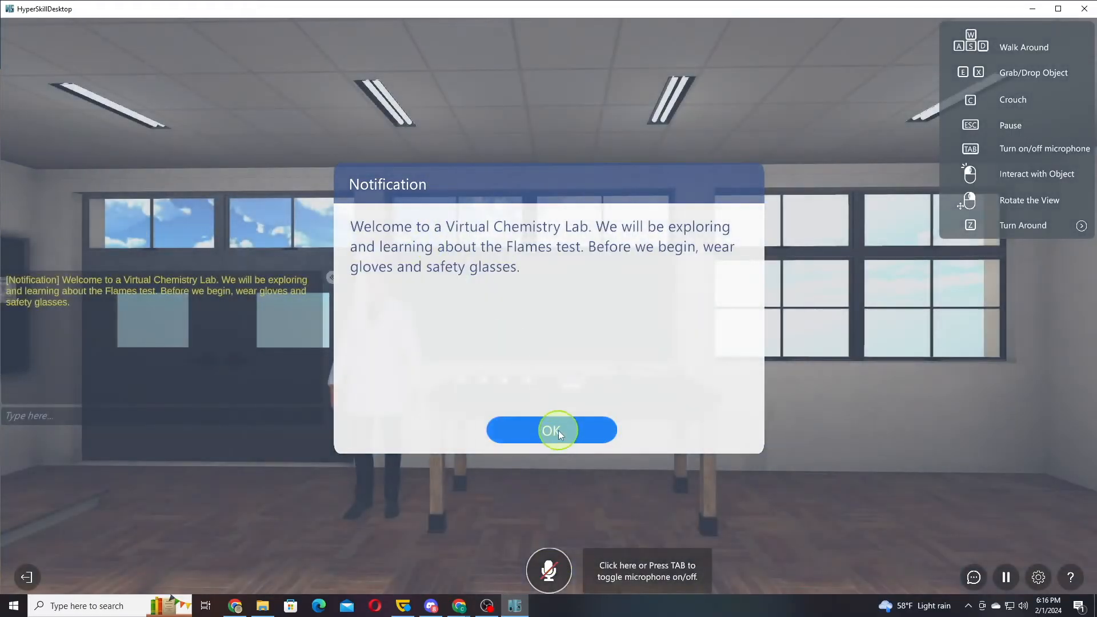
pyautogui.click(558, 430)
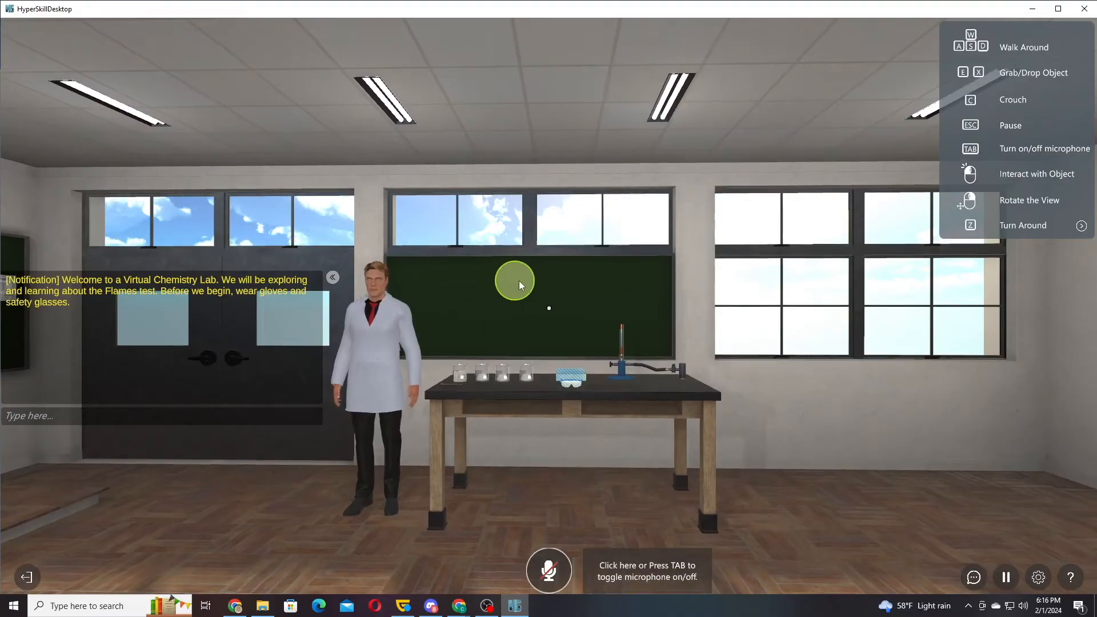
pyautogui.click(1082, 229)
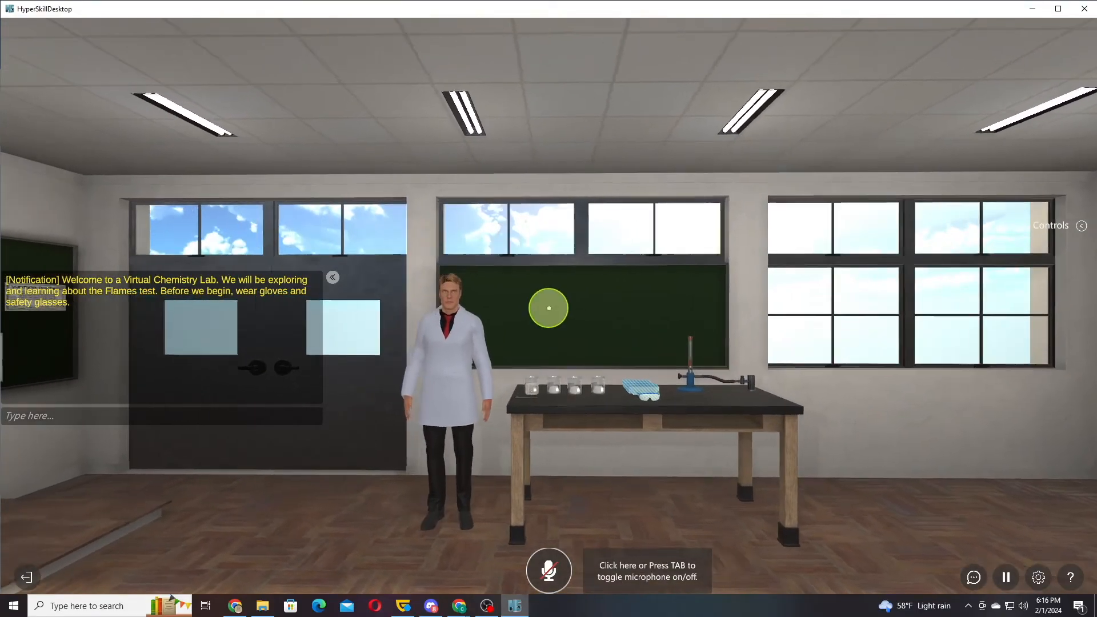
# Walk up to Arnold and ask him through the microphone, "Hi Arnold, what color does copper burn?"
pyautogui.press('d')
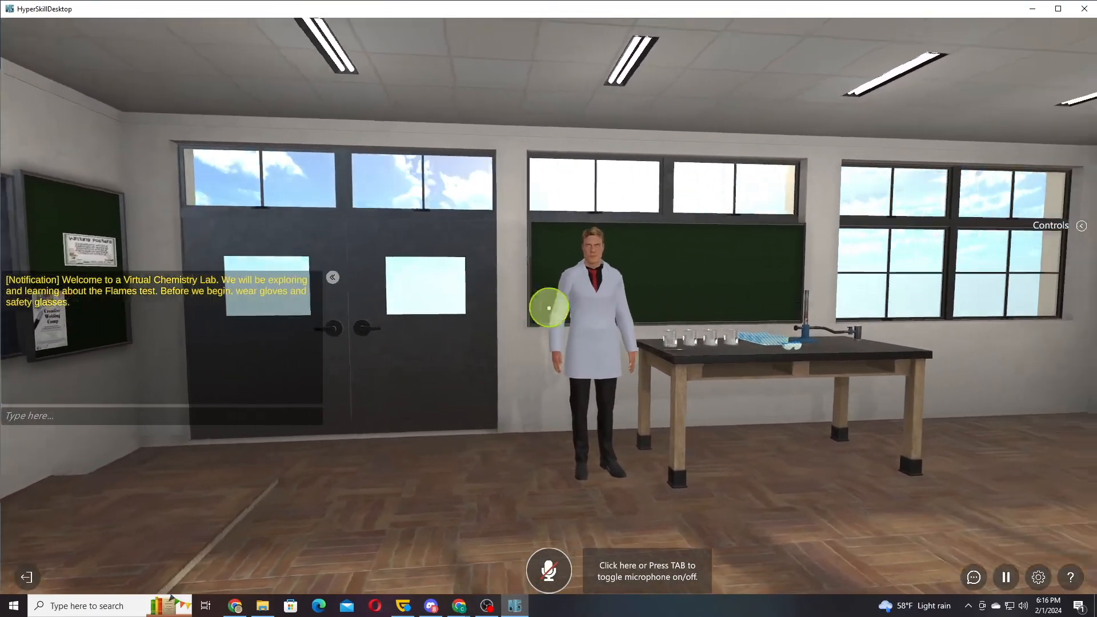
pyautogui.press('w')
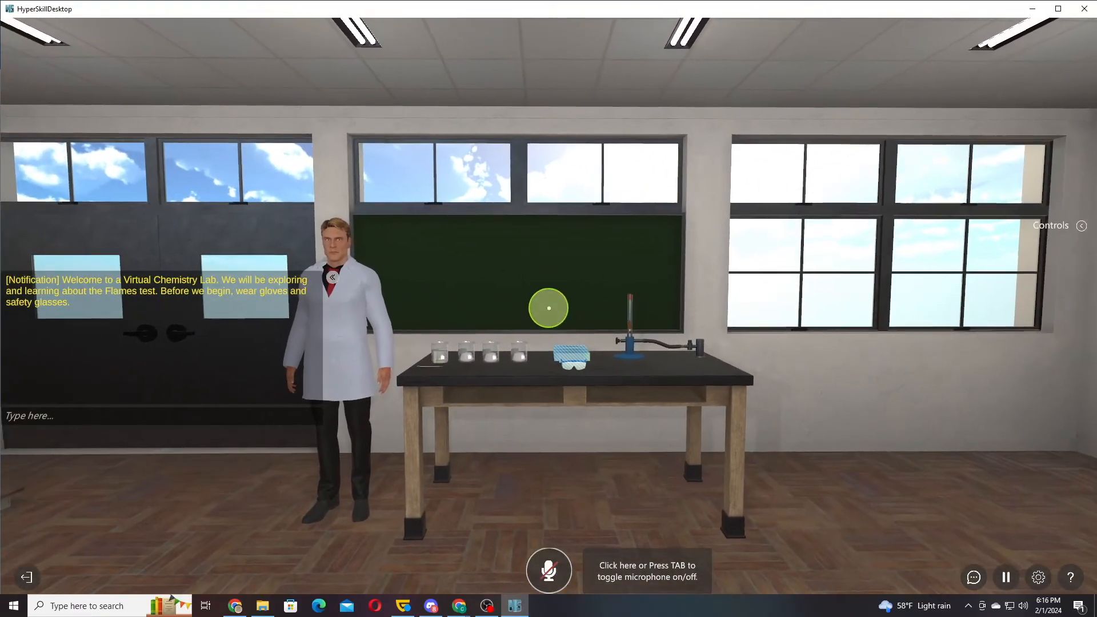
pyautogui.press('a')
pyautogui.press('w')
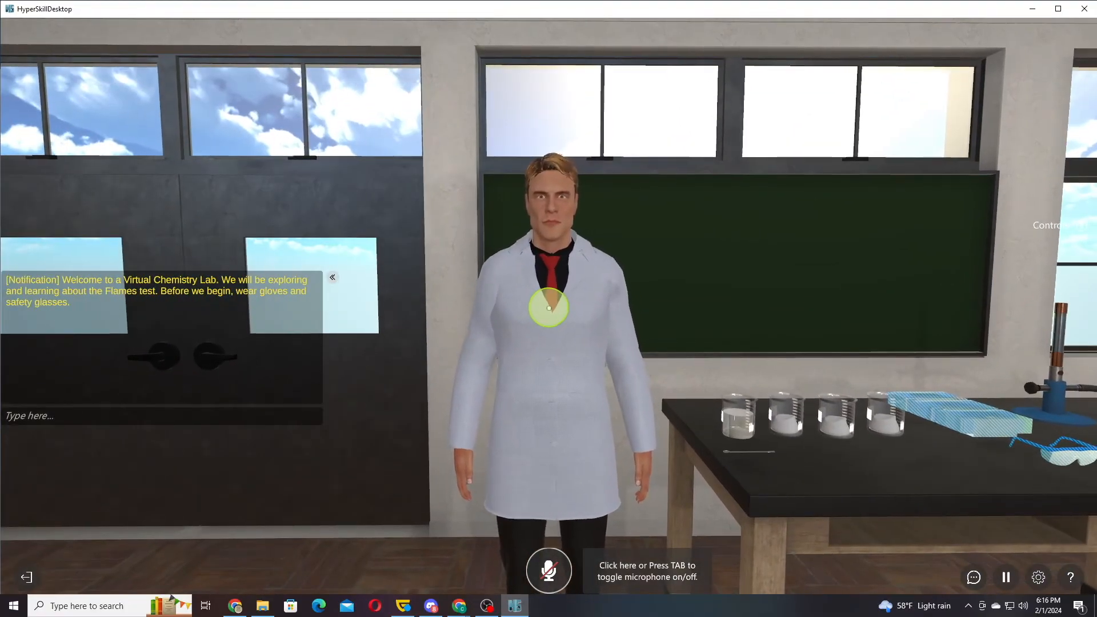
pyautogui.press('Tab')
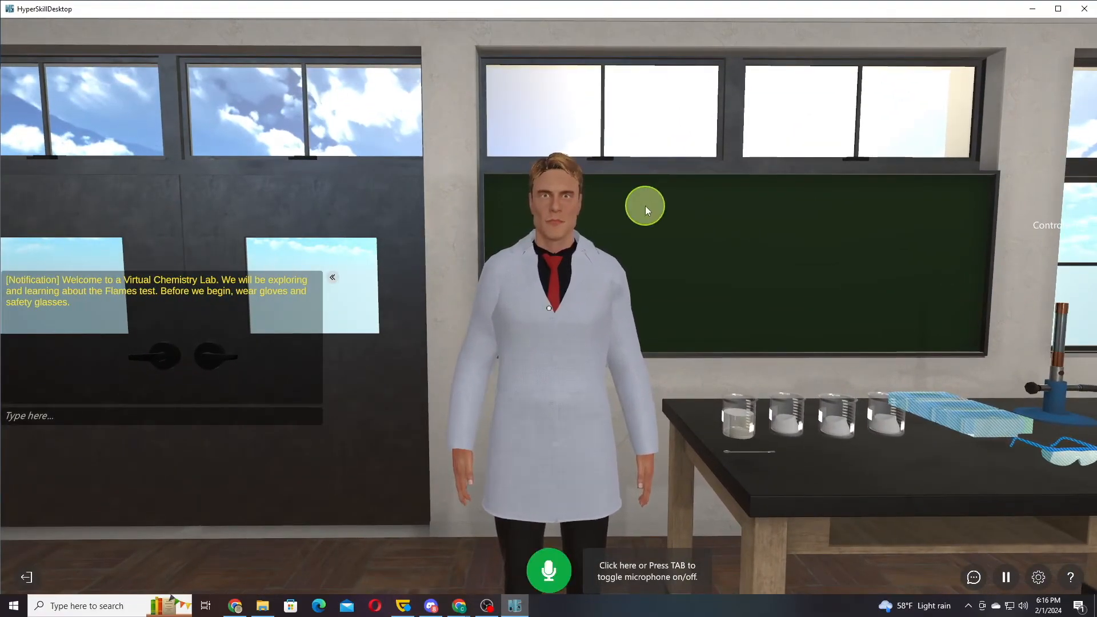
pyautogui.moveTo(662, 178); pyautogui.dragTo(548, 307)
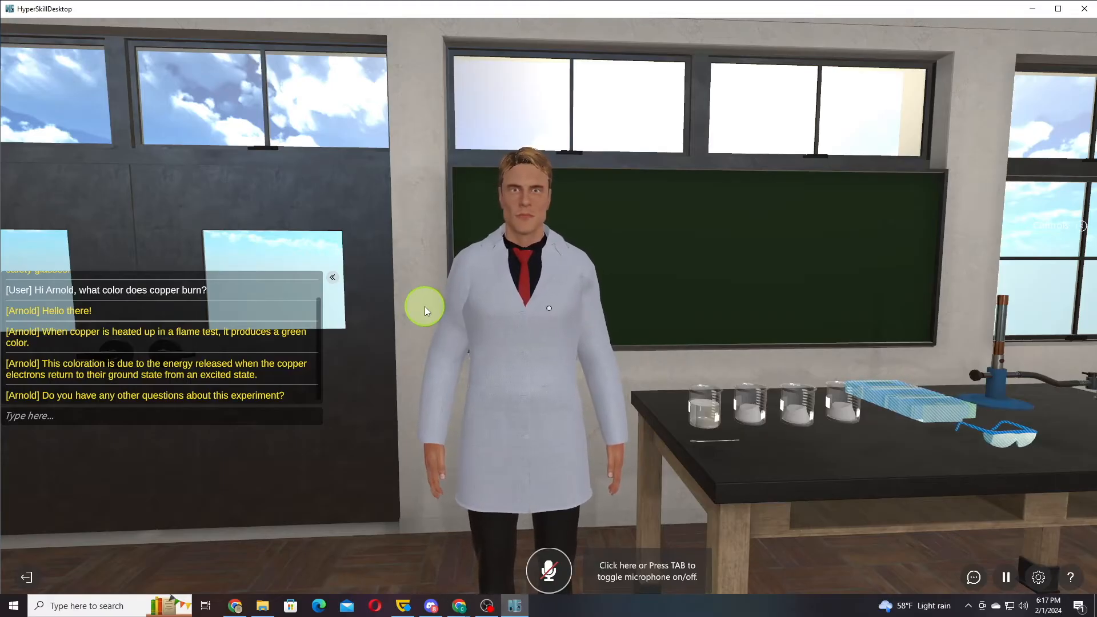
# Use the safety gear on the lab table, dismiss the resulting notification and quit the simulation
pyautogui.click(644, 242)
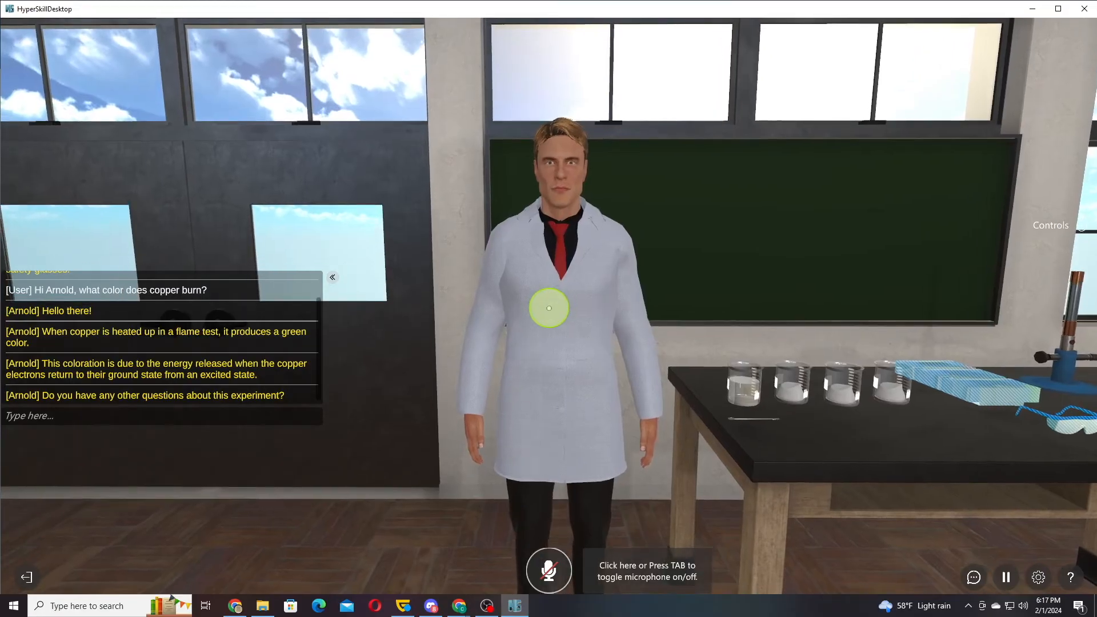
pyautogui.press('d')
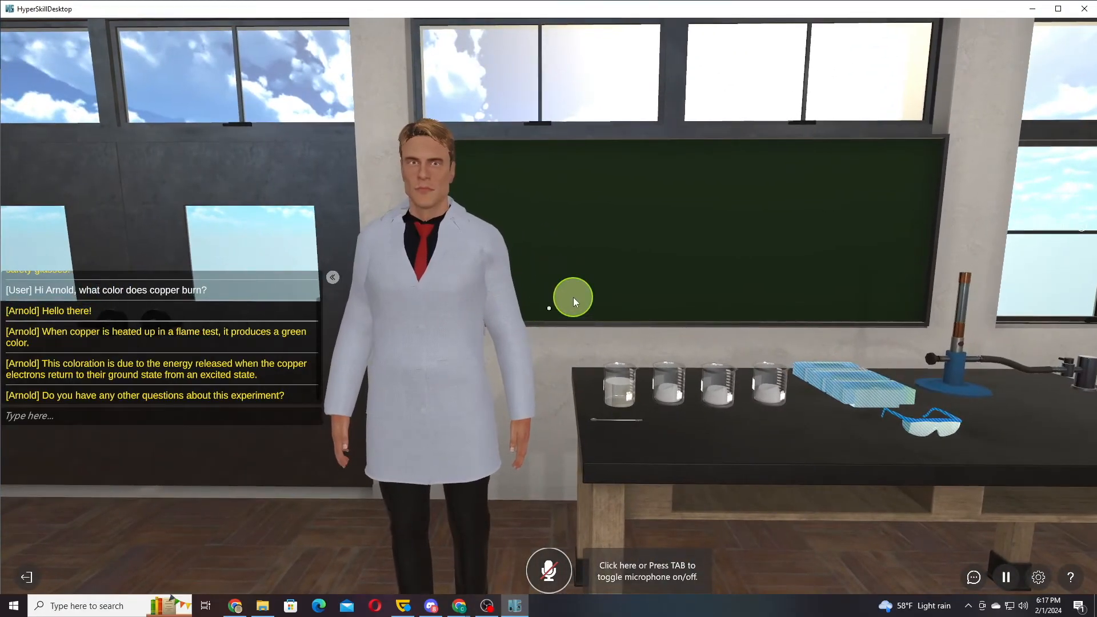
pyautogui.click(913, 427)
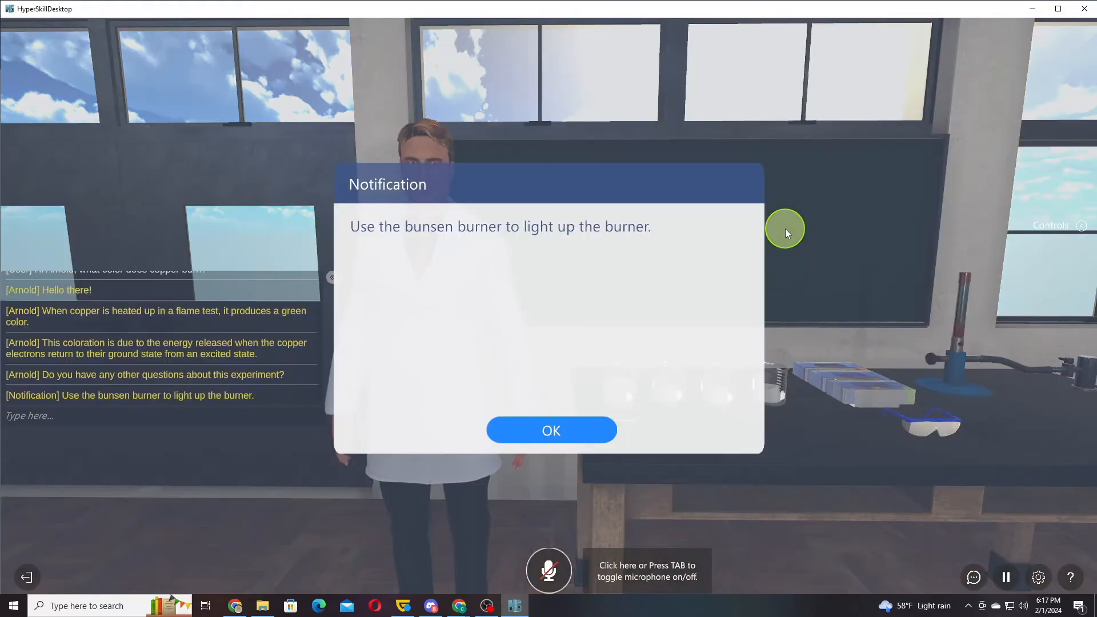
pyautogui.click(554, 435)
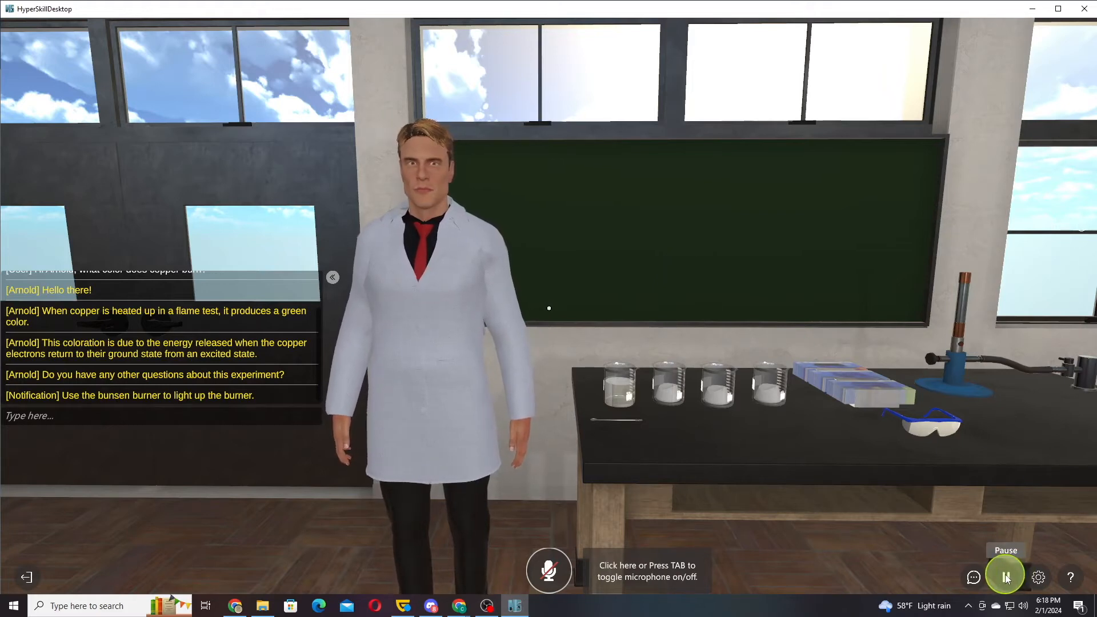
pyautogui.click(27, 579)
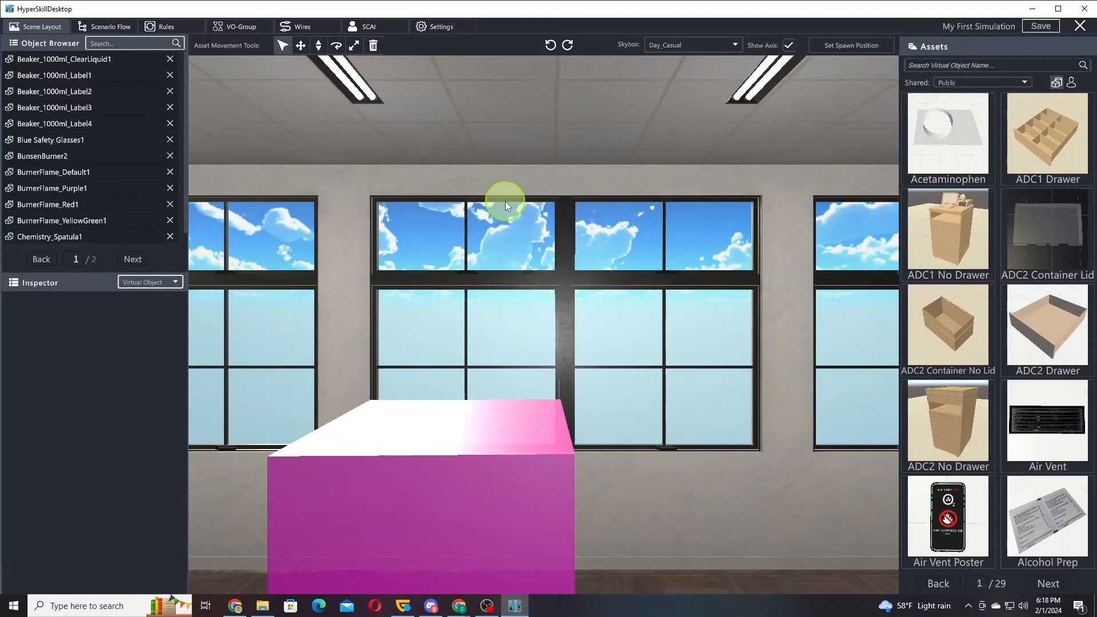
# Examine the scenario flow from the Introduction state through to the Gather Sample state
pyautogui.moveTo(266, 244); pyautogui.dragTo(597, 175)
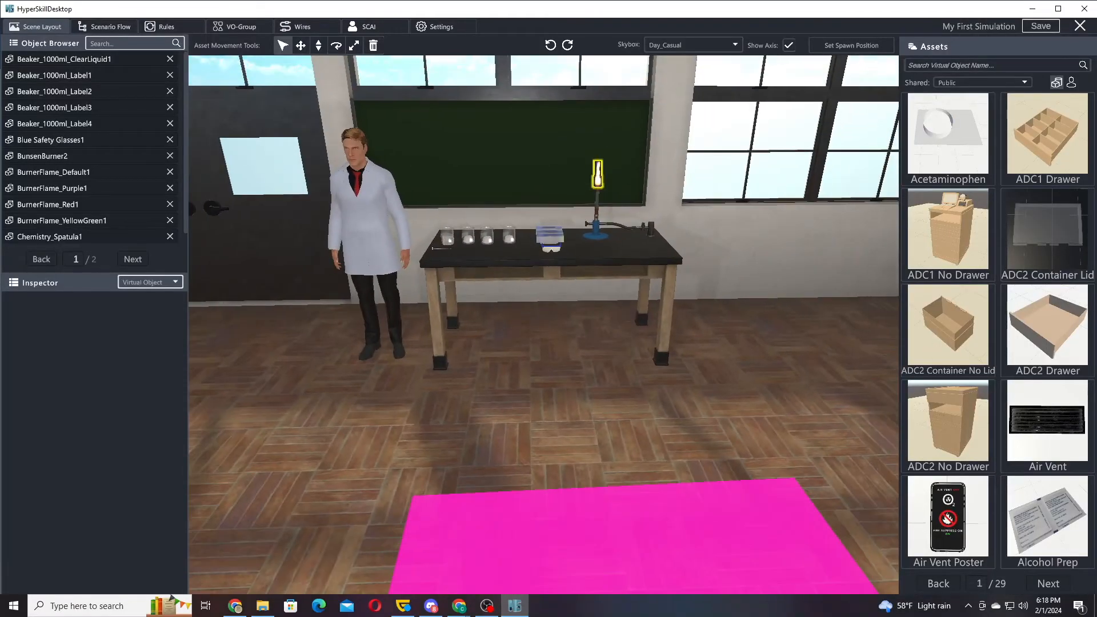
pyautogui.click(117, 27)
pyautogui.click(338, 167)
pyautogui.moveTo(556, 328); pyautogui.dragTo(831, 400)
pyautogui.scroll(-5, 480, 346)
pyautogui.moveTo(631, 417); pyautogui.dragTo(549, 404)
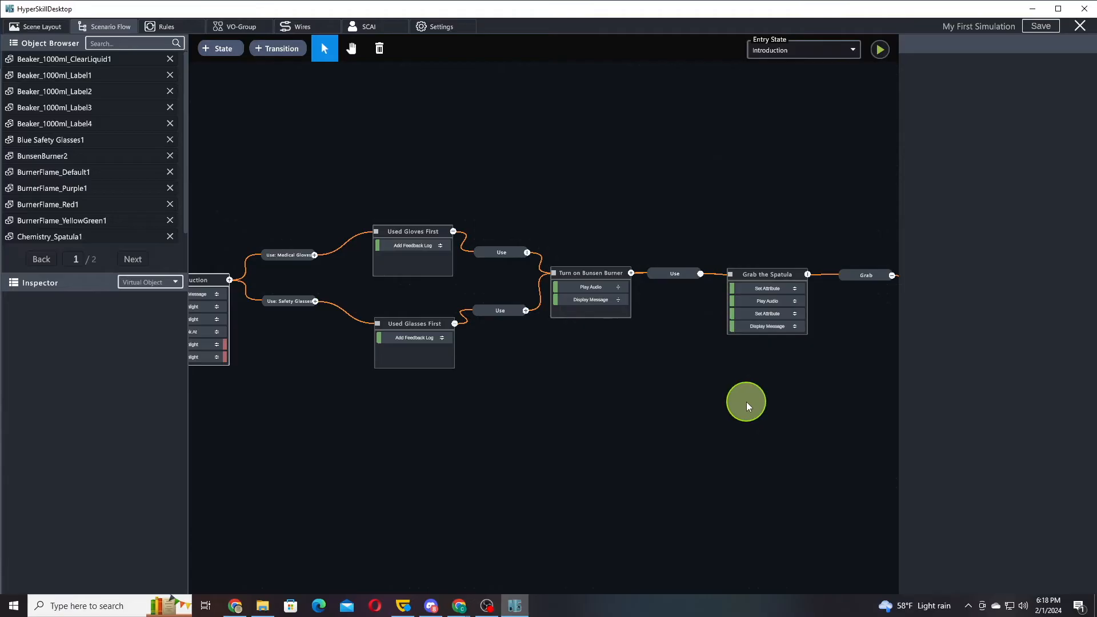
pyautogui.moveTo(588, 434); pyautogui.dragTo(652, 421)
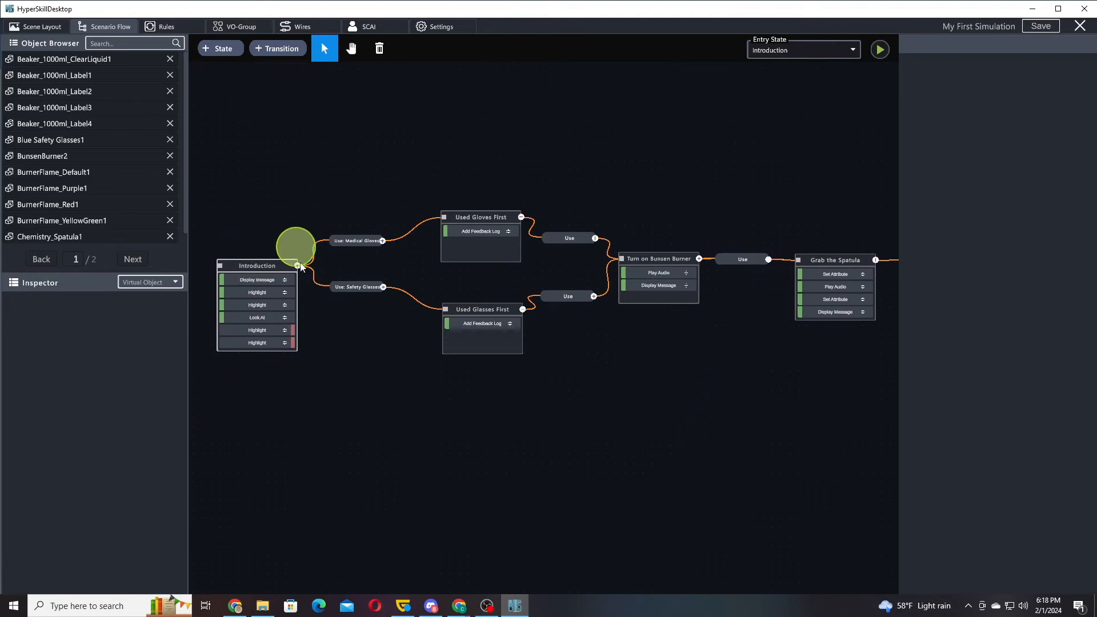
pyautogui.moveTo(725, 429); pyautogui.dragTo(486, 431)
pyautogui.moveTo(711, 441); pyautogui.dragTo(654, 436)
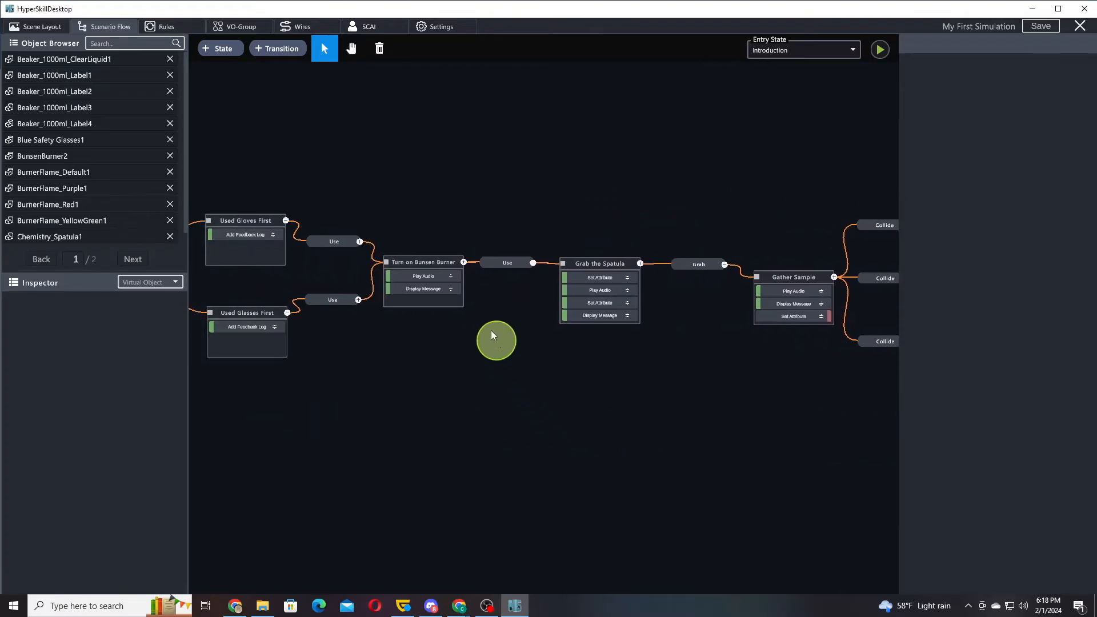
pyautogui.click(166, 27)
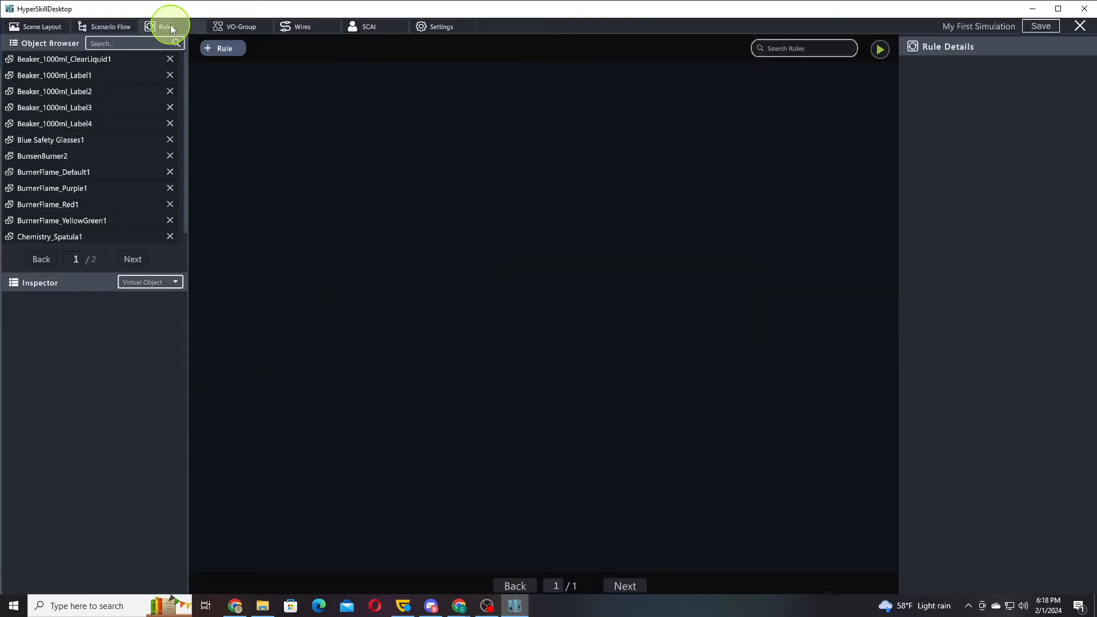
pyautogui.click(122, 27)
pyautogui.click(226, 53)
pyautogui.click(426, 122)
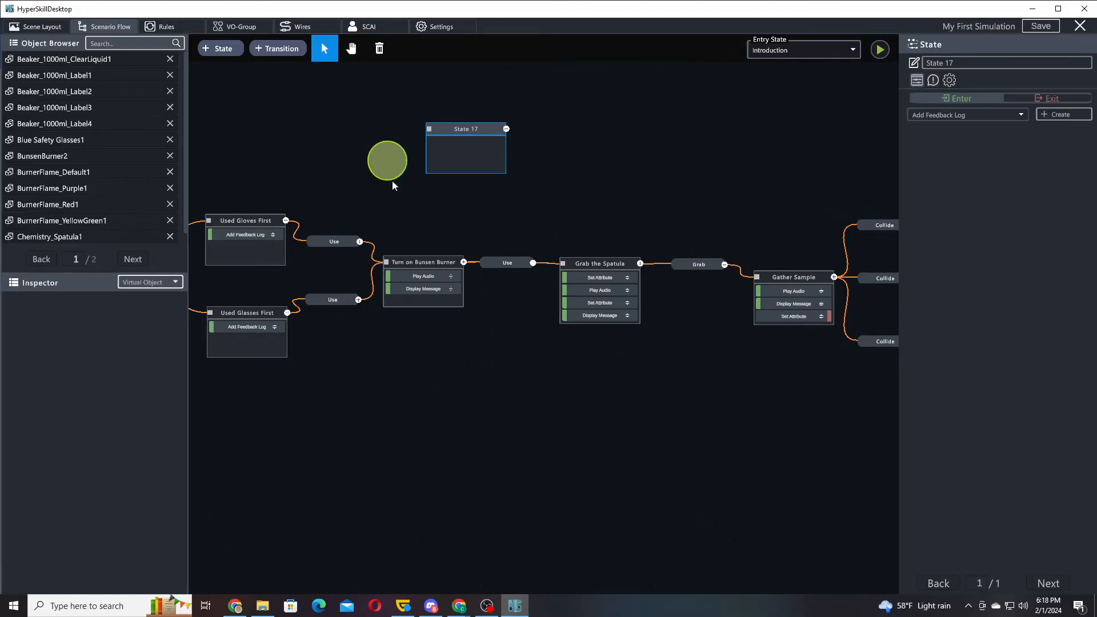
pyautogui.rightClick(489, 133)
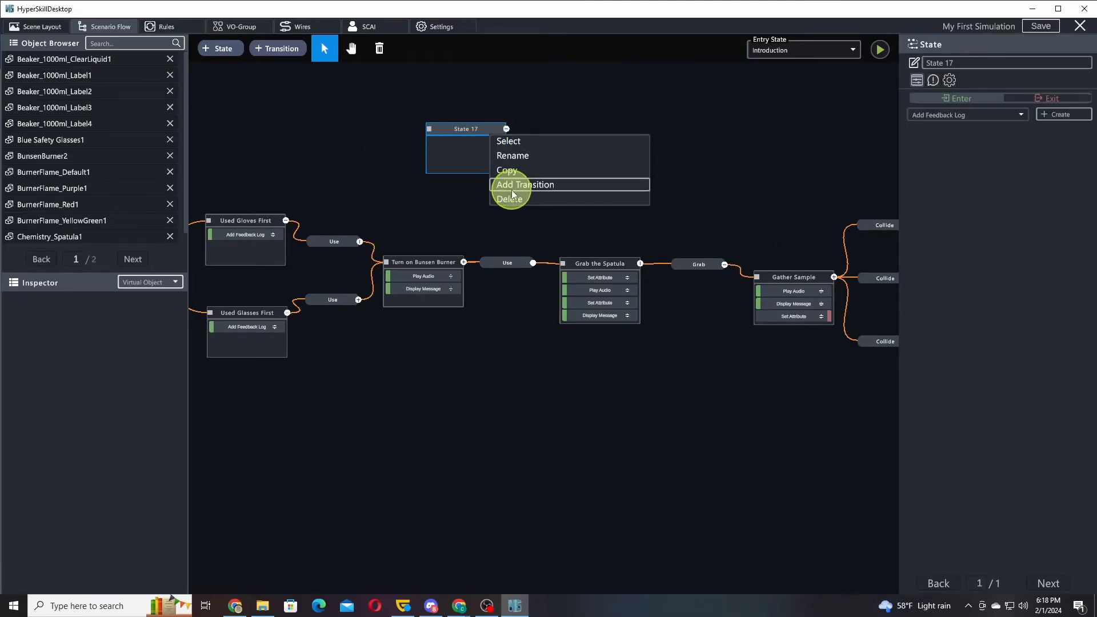
pyautogui.click(509, 197)
# Add a new rule to the simulation and create two custom attributes on BunsenBurner2
pyautogui.click(179, 26)
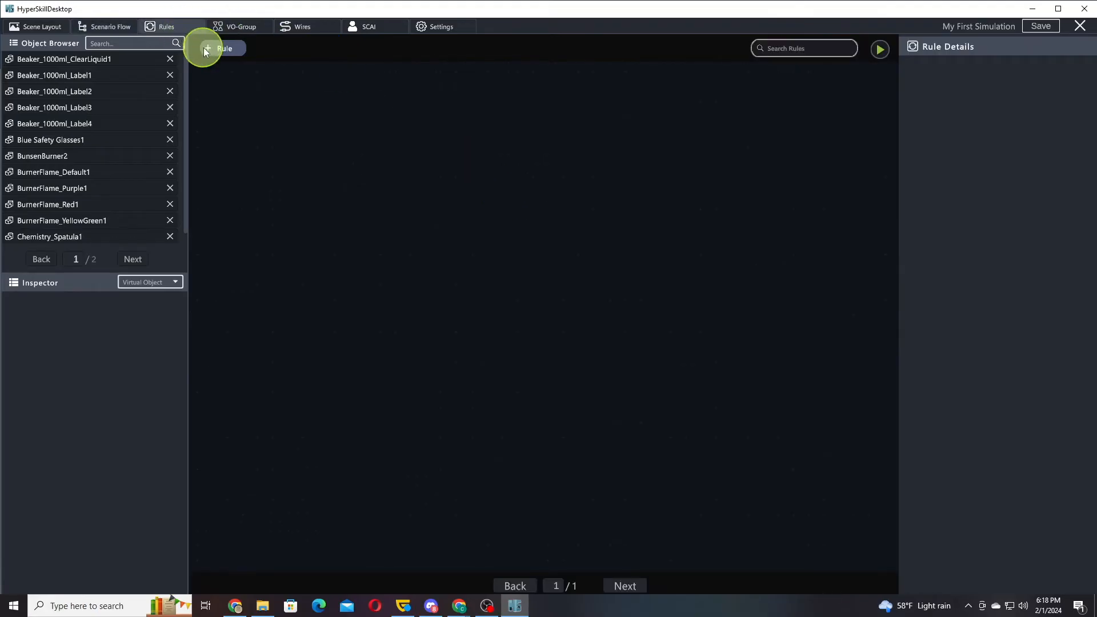
pyautogui.click(217, 48)
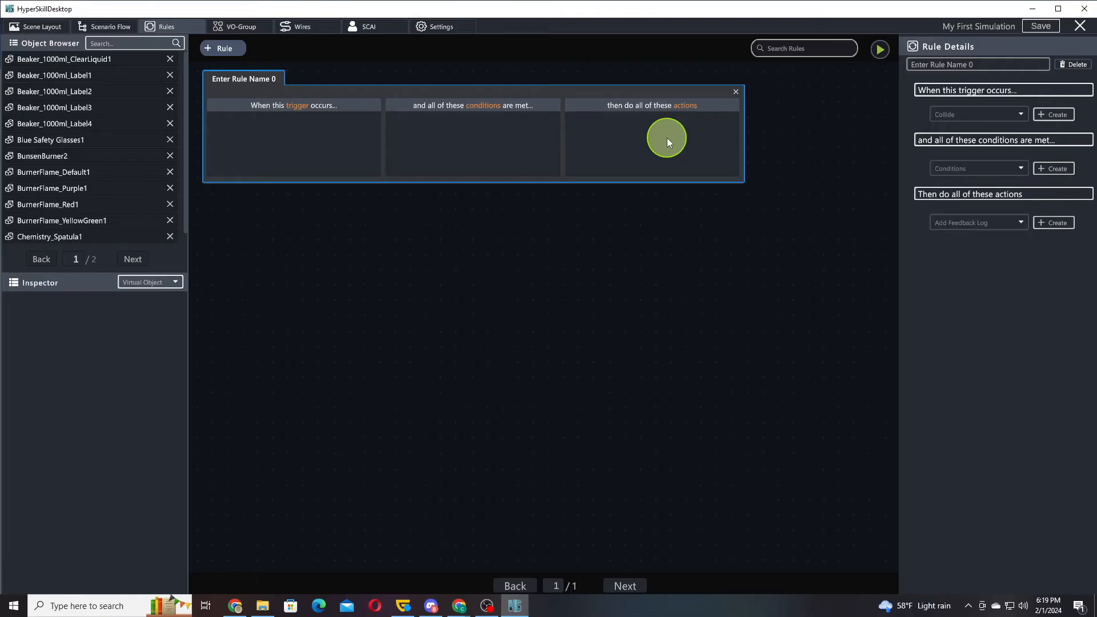
pyautogui.click(52, 157)
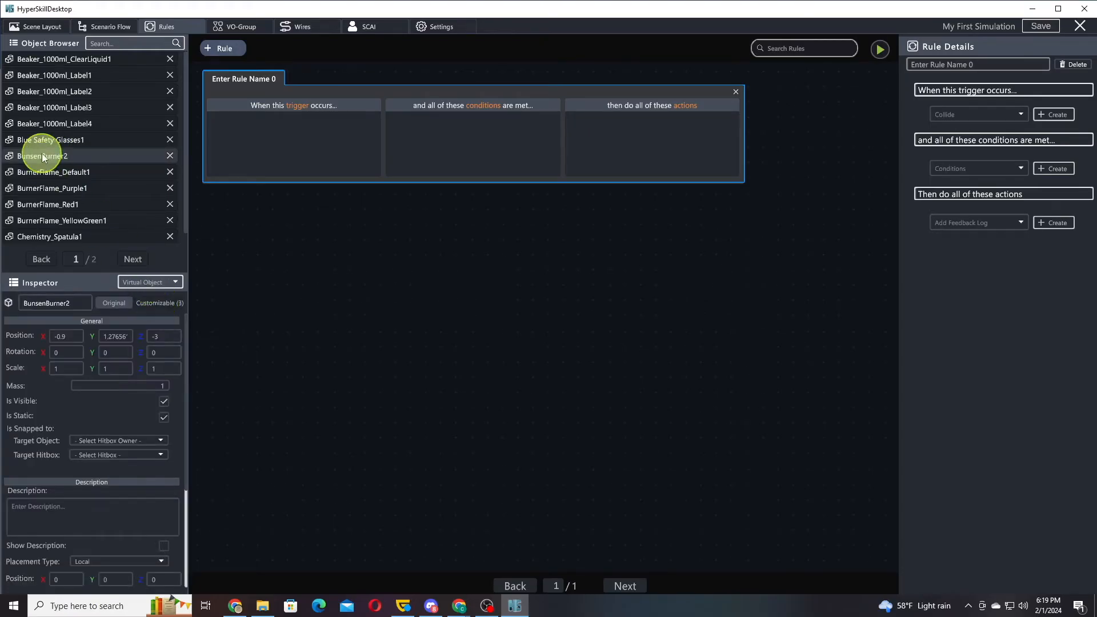
pyautogui.click(165, 308)
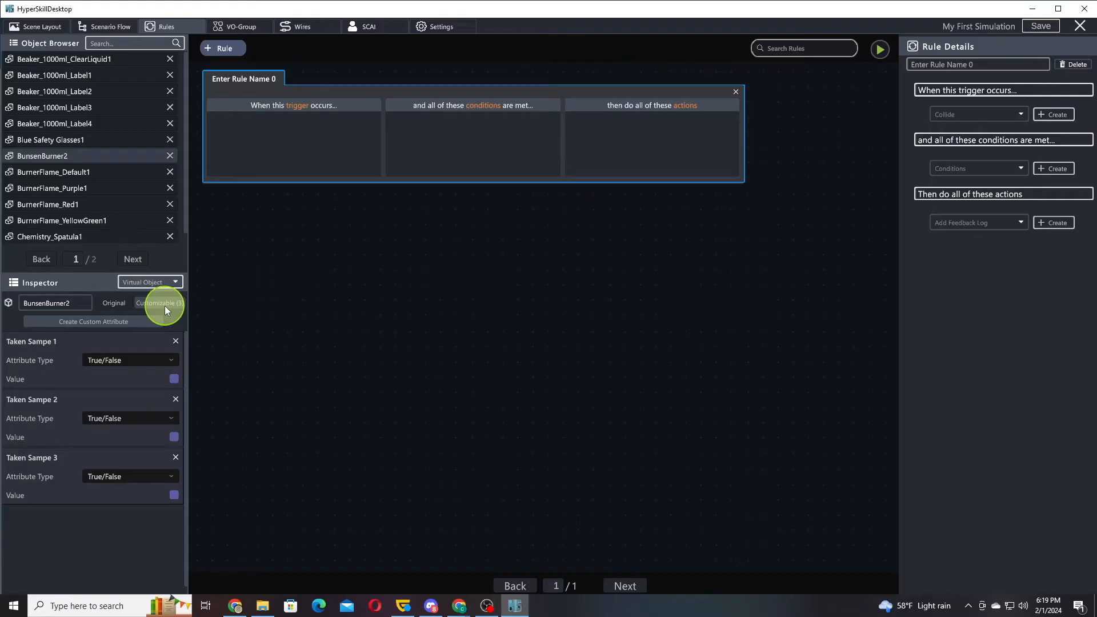
pyautogui.click(107, 324)
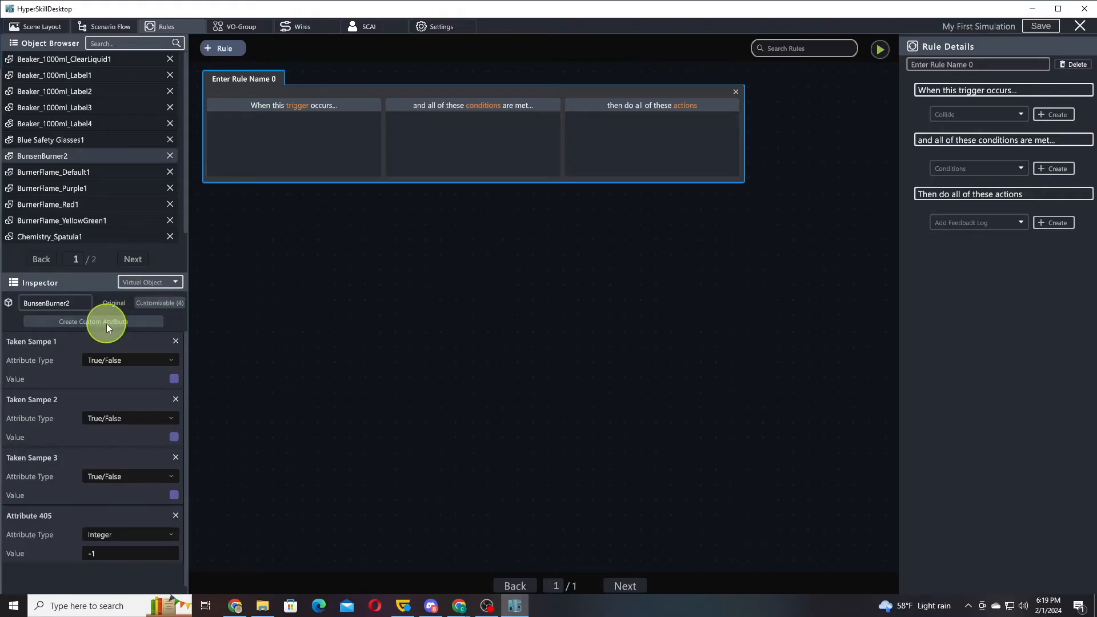
pyautogui.click(107, 324)
# Name BunsenBurner2's first new custom attribute Toggle Burner and make it a True/False attribute
pyautogui.scroll(-2, 129, 434)
pyautogui.click(44, 483)
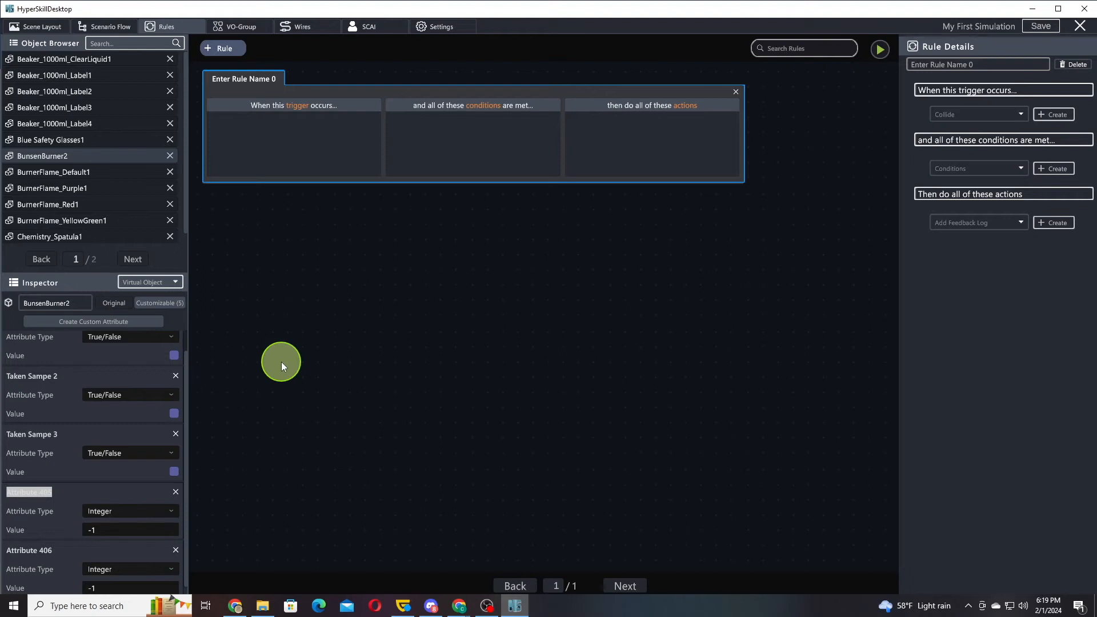
pyautogui.write('Toggle Burner')
pyautogui.click(146, 510)
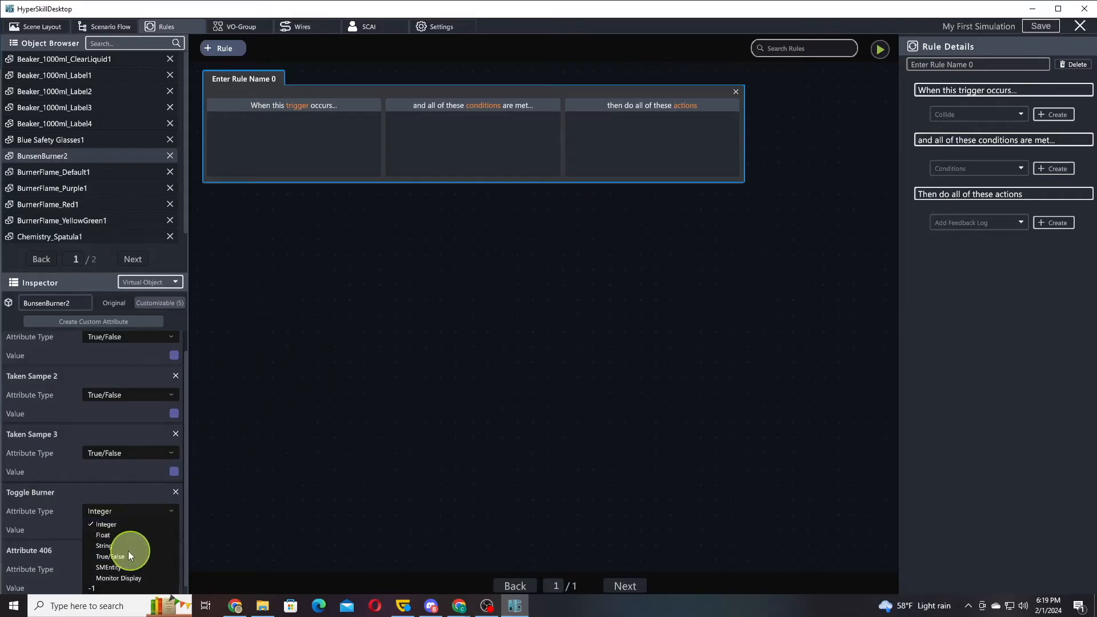
pyautogui.click(117, 556)
pyautogui.click(174, 532)
pyautogui.moveTo(136, 550); pyautogui.dragTo(134, 439)
# Name the second new attribute Burner State, make it a String and set its value to Off
pyautogui.click(44, 549)
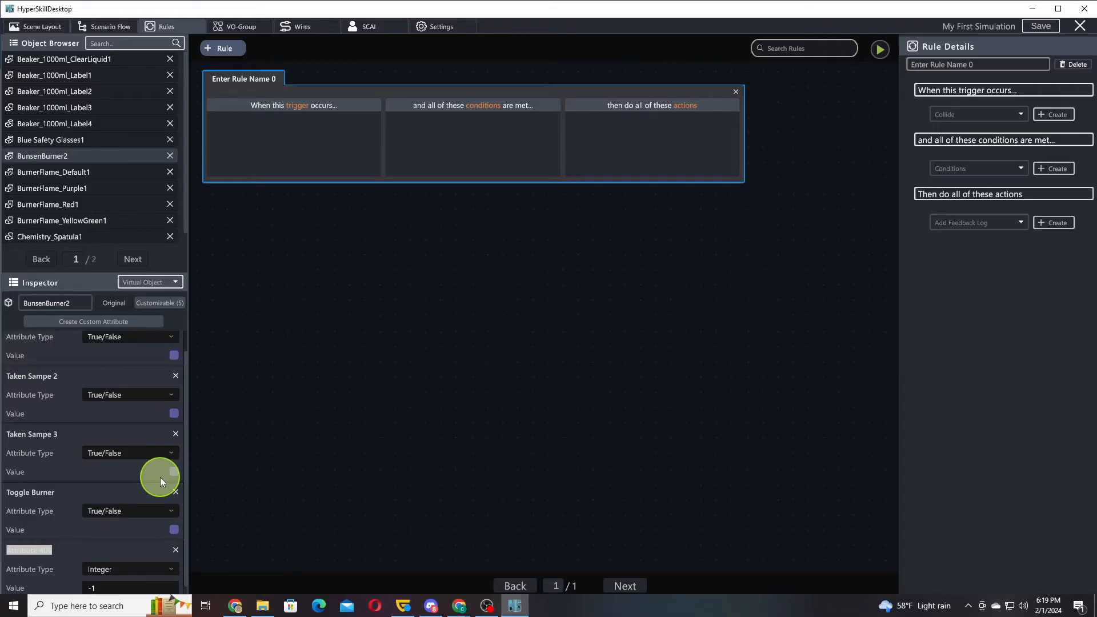
pyautogui.write('Burner State')
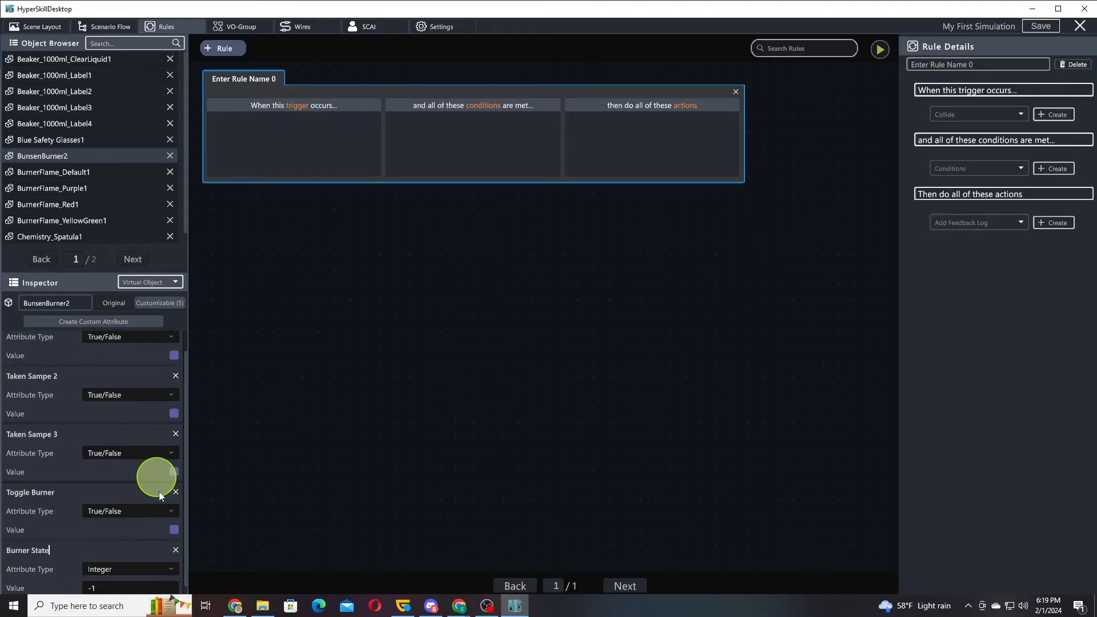
pyautogui.click(139, 571)
pyautogui.click(112, 524)
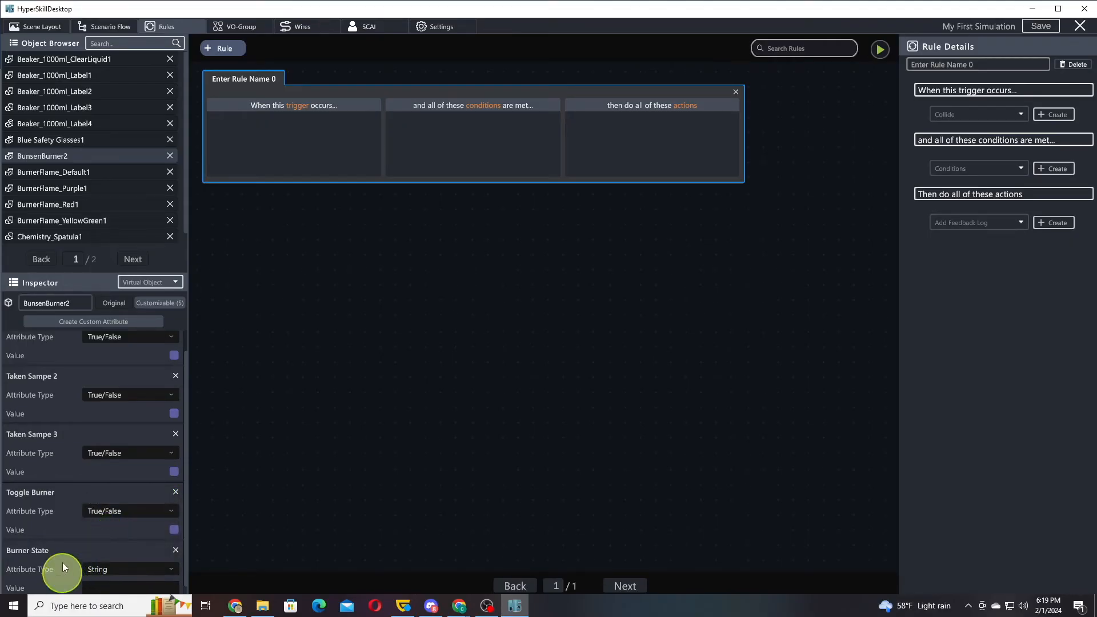
pyautogui.click(117, 582)
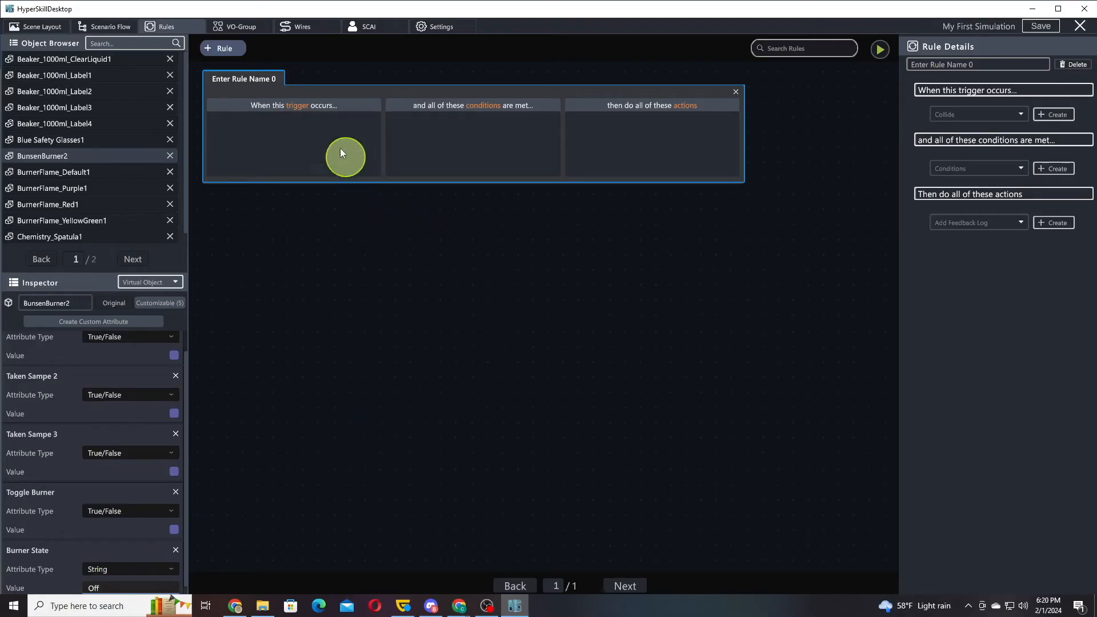
# Add two more rules and rename the first rule Toggle Burner State
pyautogui.click(229, 50)
pyautogui.click(229, 50)
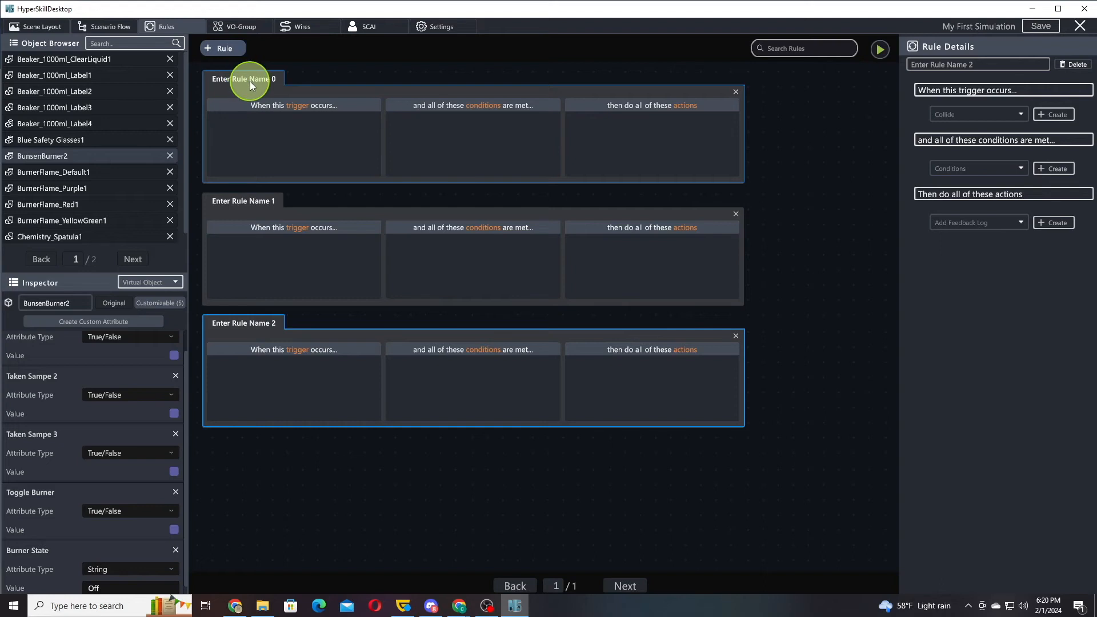
pyautogui.click(250, 81)
pyautogui.write('T')
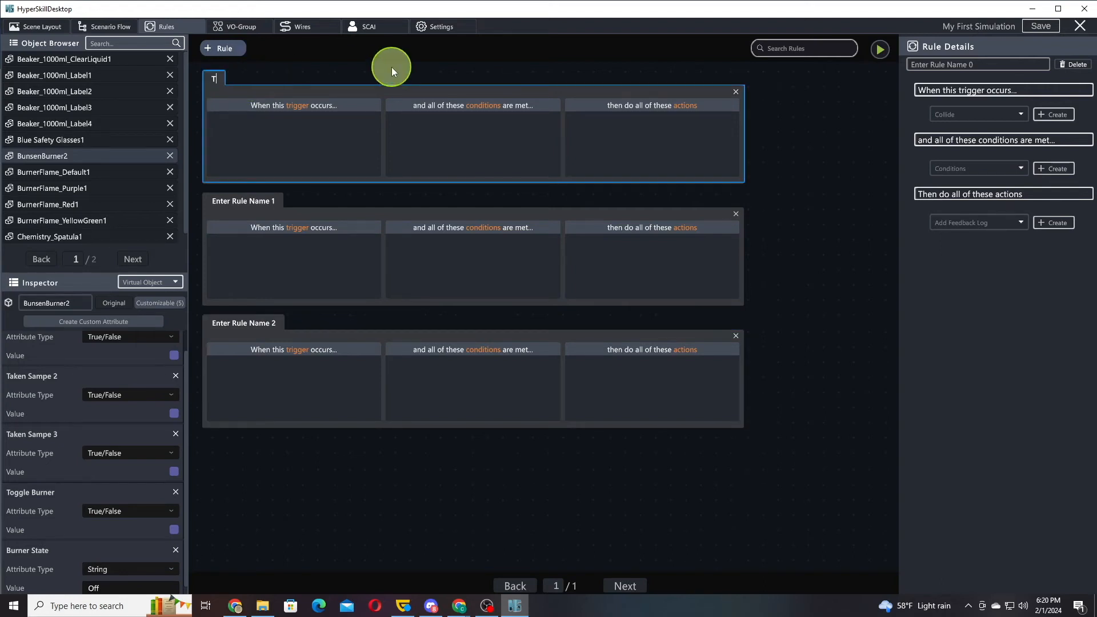
pyautogui.write('oggle Burner State')
pyautogui.click(362, 101)
# Give the Toggle Burner State rule a Use trigger with BunsenBurner2 as its entity
pyautogui.click(963, 113)
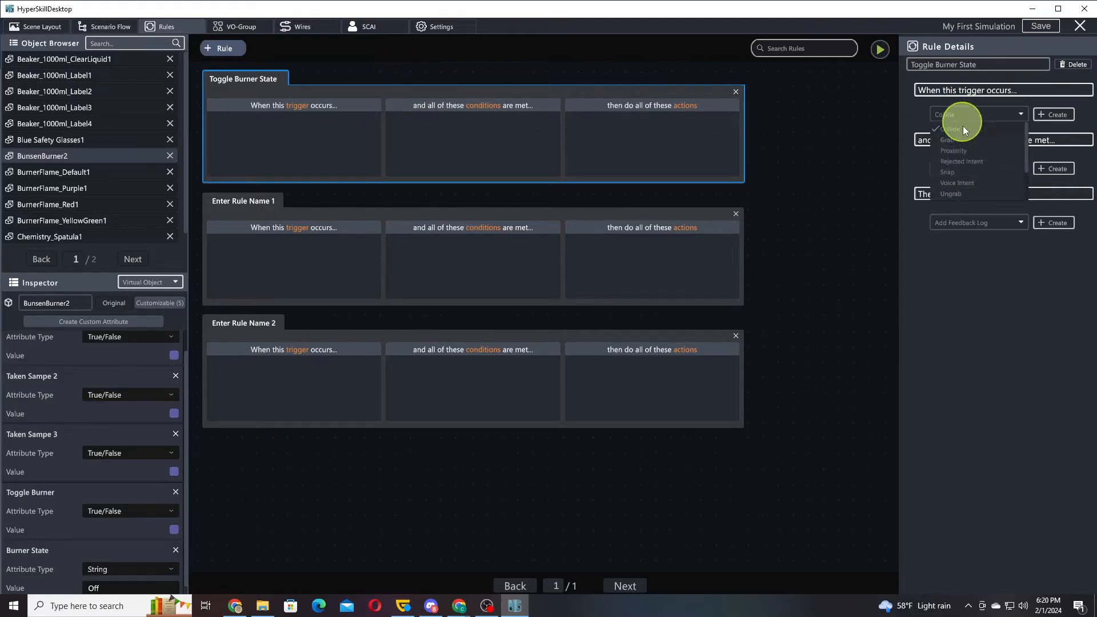
pyautogui.scroll(-5, 979, 146)
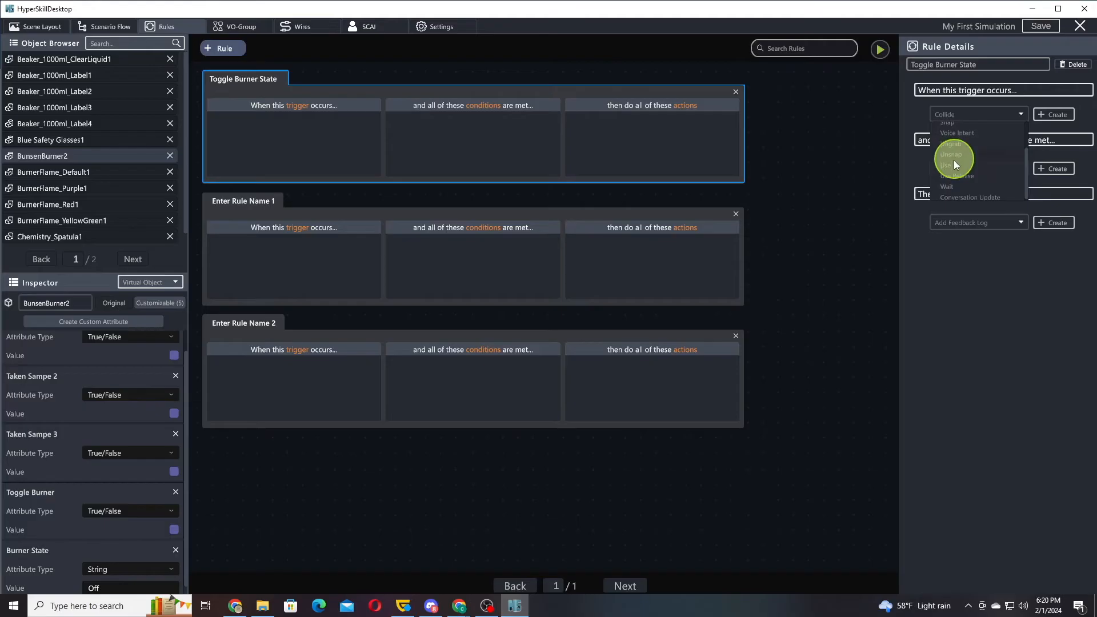
pyautogui.click(989, 147)
pyautogui.click(1053, 114)
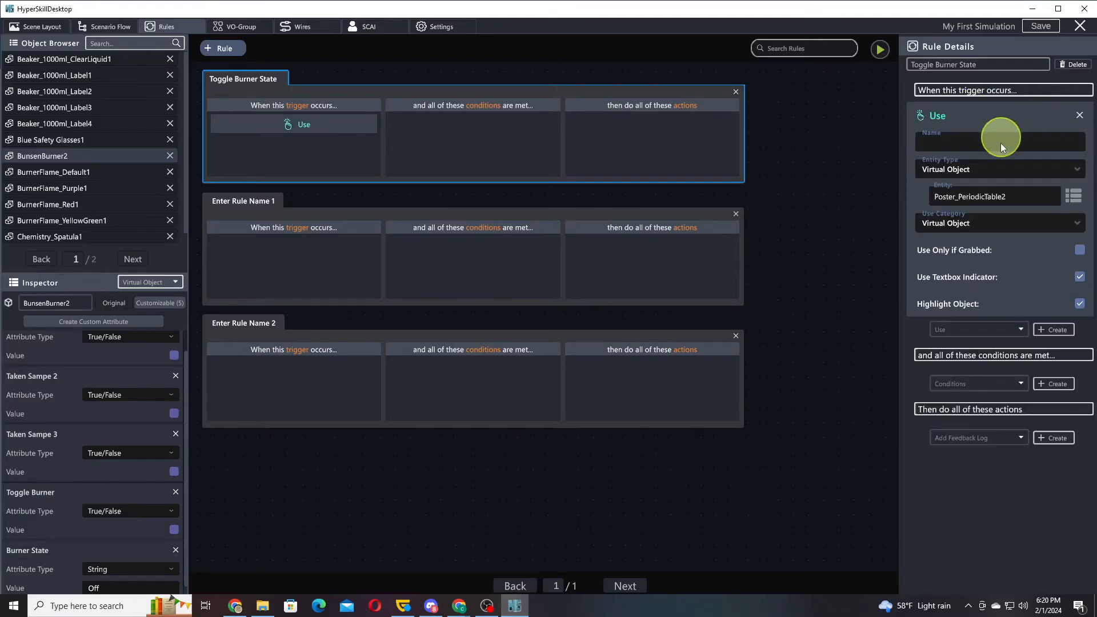
pyautogui.click(1063, 196)
pyautogui.write('burn')
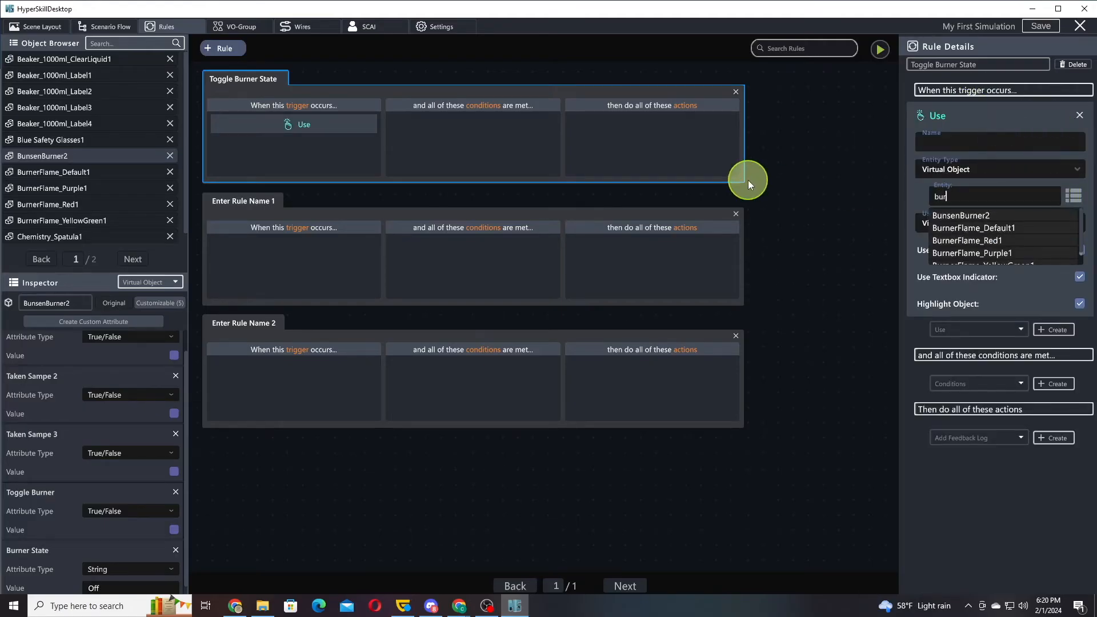
pyautogui.click(975, 216)
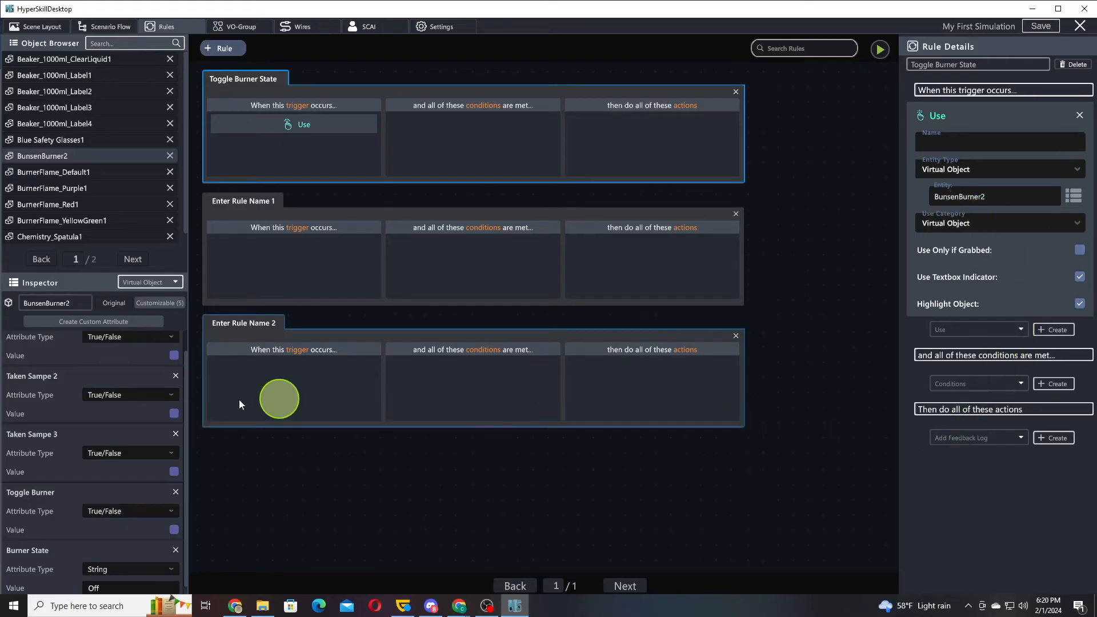
# Add a Set Attribute action to the Toggle Burner State rule
pyautogui.click(1007, 440)
pyautogui.scroll(-3, 994, 475)
pyautogui.scroll(-5, 992, 491)
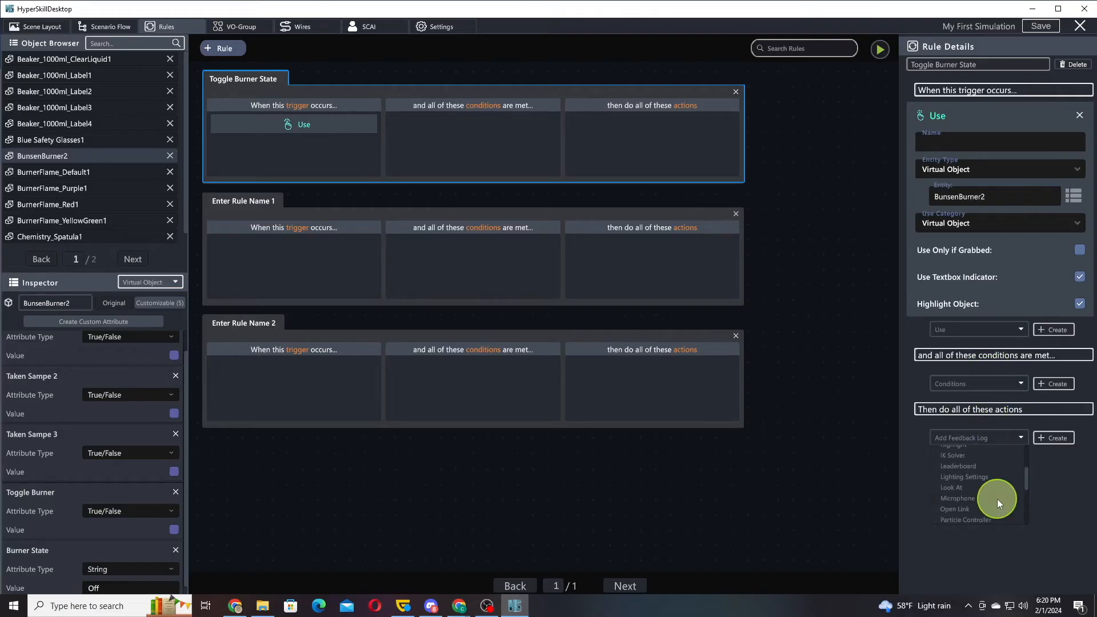
pyautogui.scroll(-2, 978, 467)
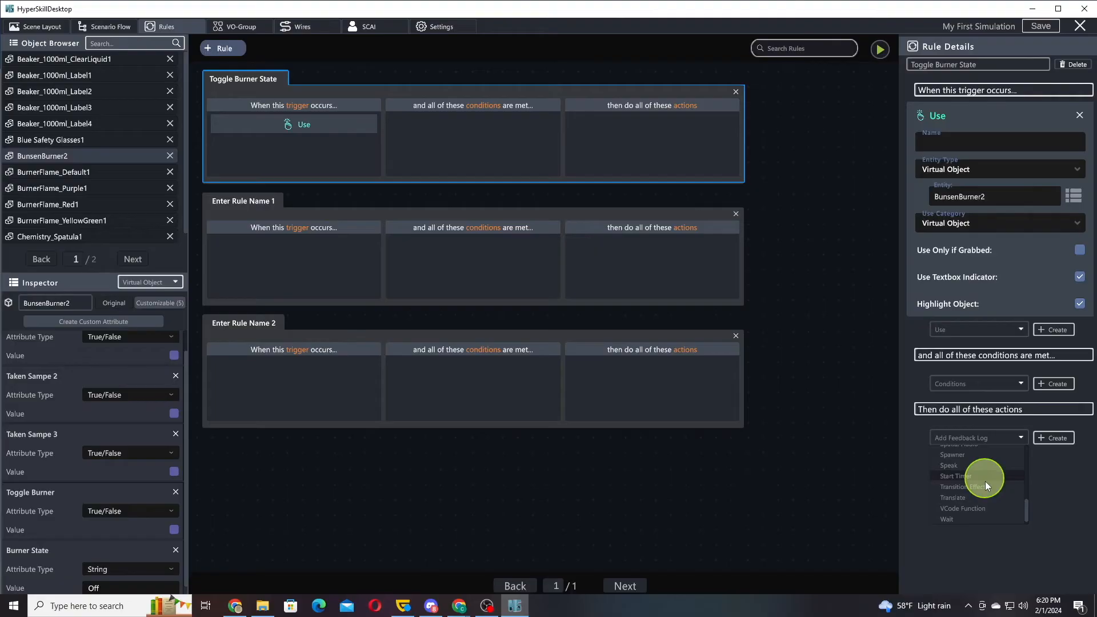
pyautogui.scroll(2, 985, 481)
pyautogui.click(962, 480)
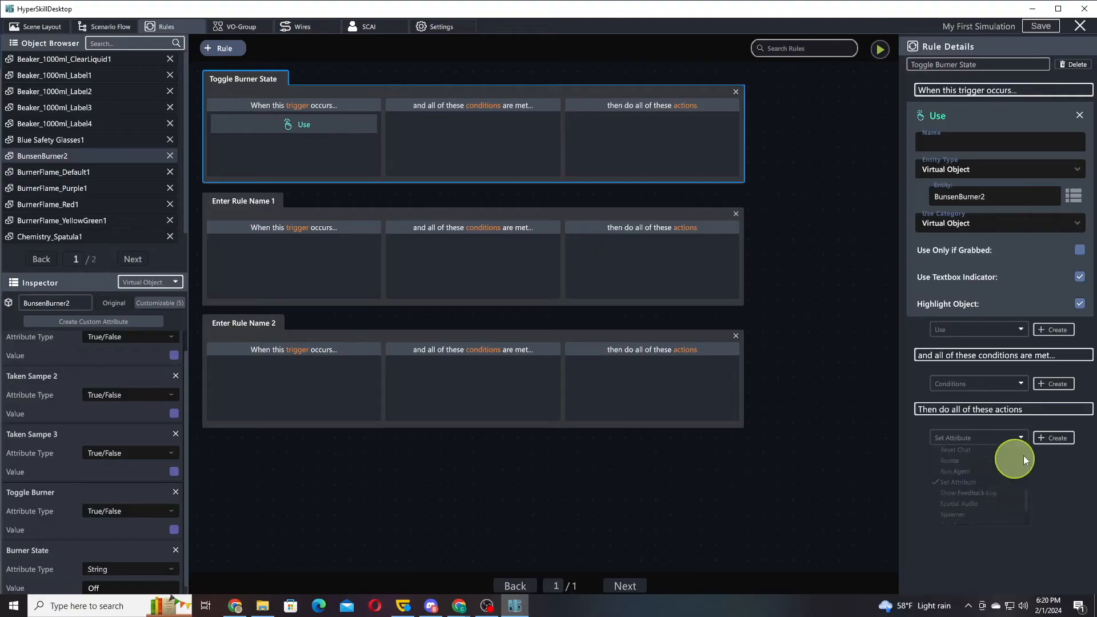
pyautogui.click(1053, 438)
# Target the Set Attribute action at the Virtual Object BunsenBurner2 and choose its Burner State attribute
pyautogui.click(1003, 473)
pyautogui.click(976, 500)
pyautogui.click(979, 518)
pyautogui.scroll(-2, 989, 457)
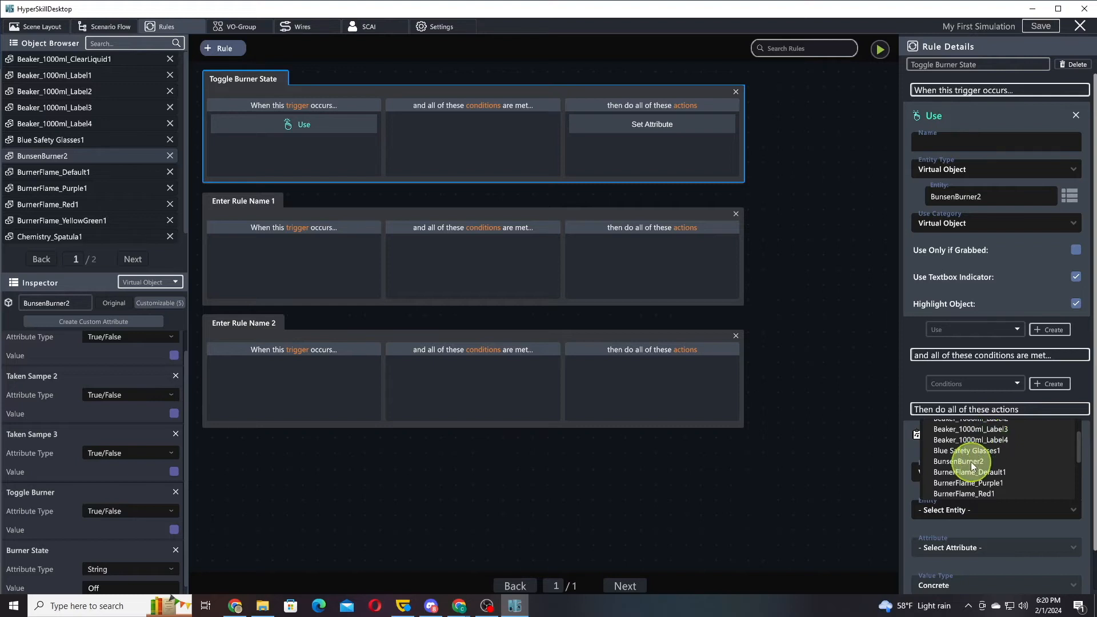
pyautogui.click(971, 460)
pyautogui.click(982, 549)
pyautogui.scroll(-5, 964, 514)
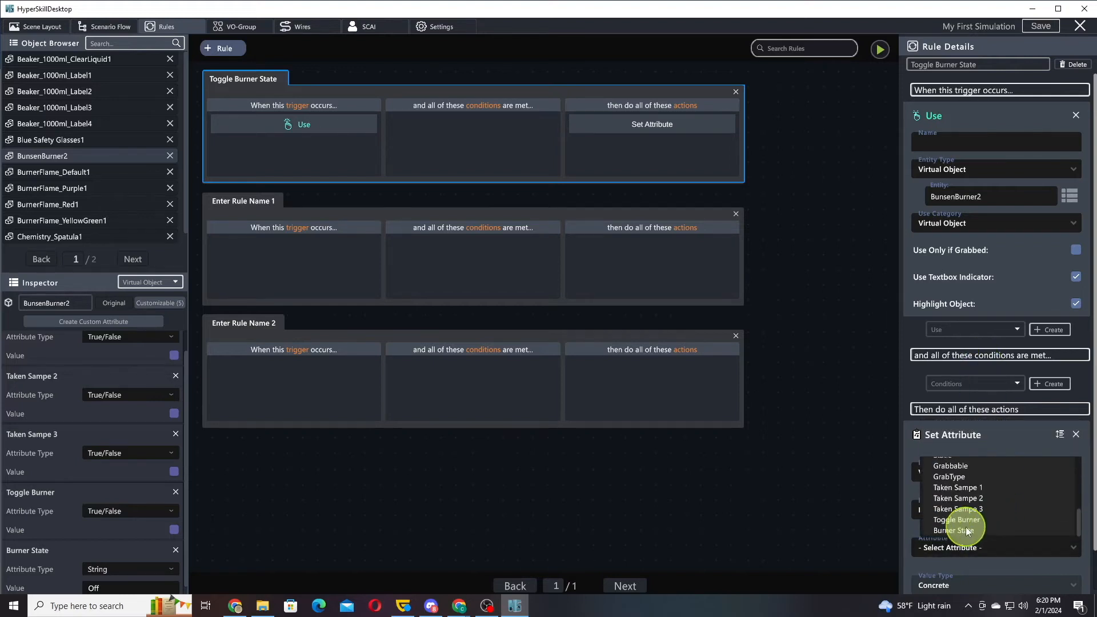
pyautogui.click(964, 528)
pyautogui.click(964, 528)
pyautogui.click(891, 535)
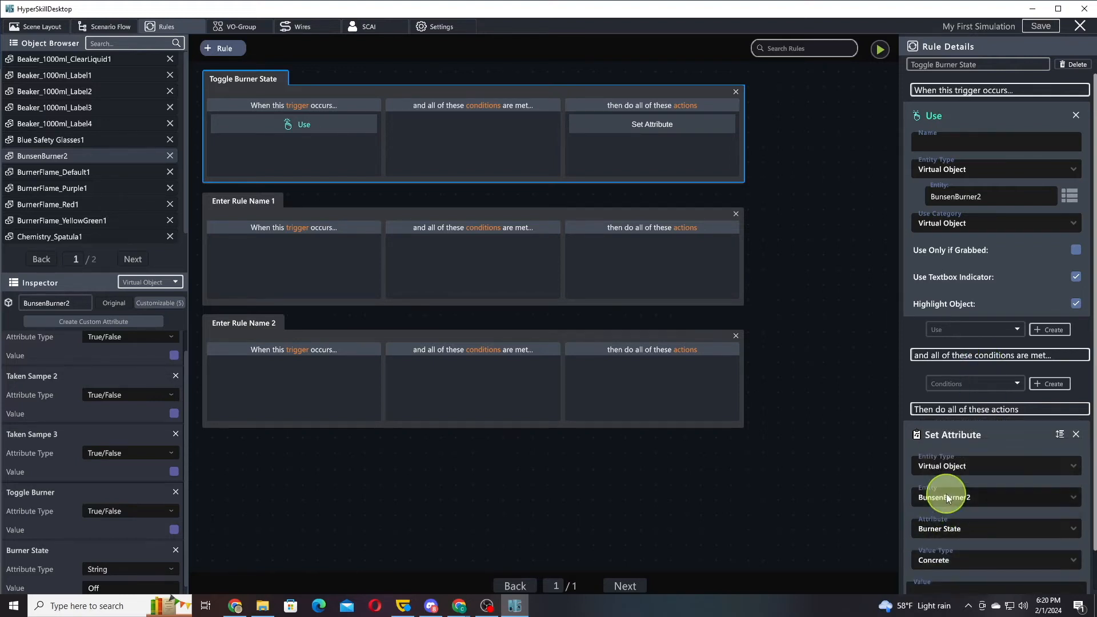
# Change the attribute in Toggle Burner State's Set Attribute action to Toggle Burner
pyautogui.click(943, 498)
pyautogui.scroll(-6, 971, 532)
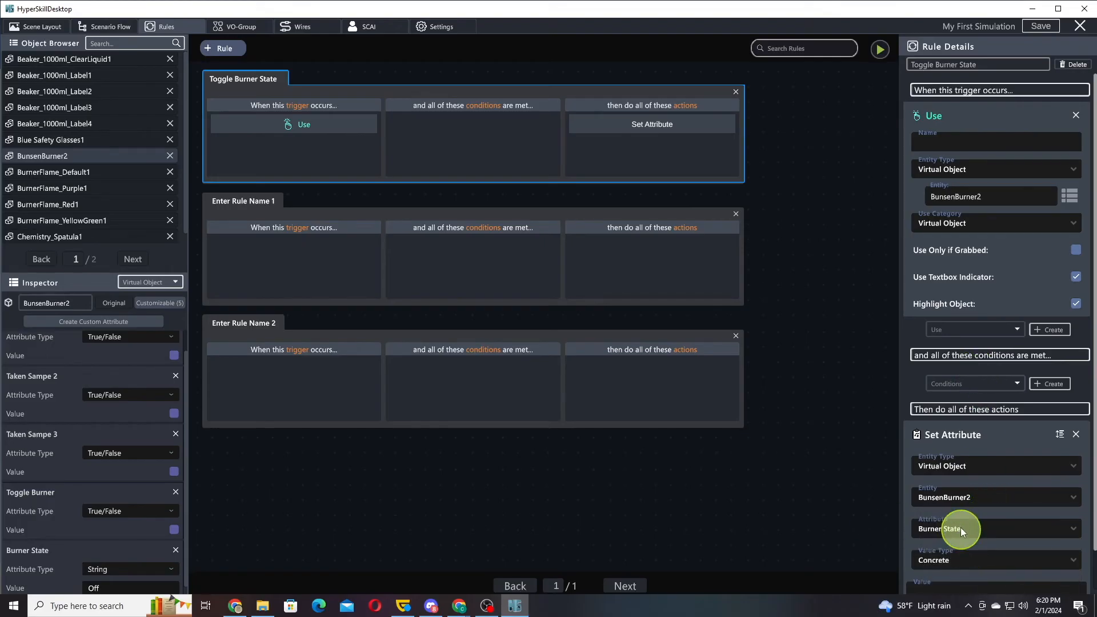
pyautogui.click(961, 530)
pyautogui.scroll(-5, 972, 503)
pyautogui.click(959, 499)
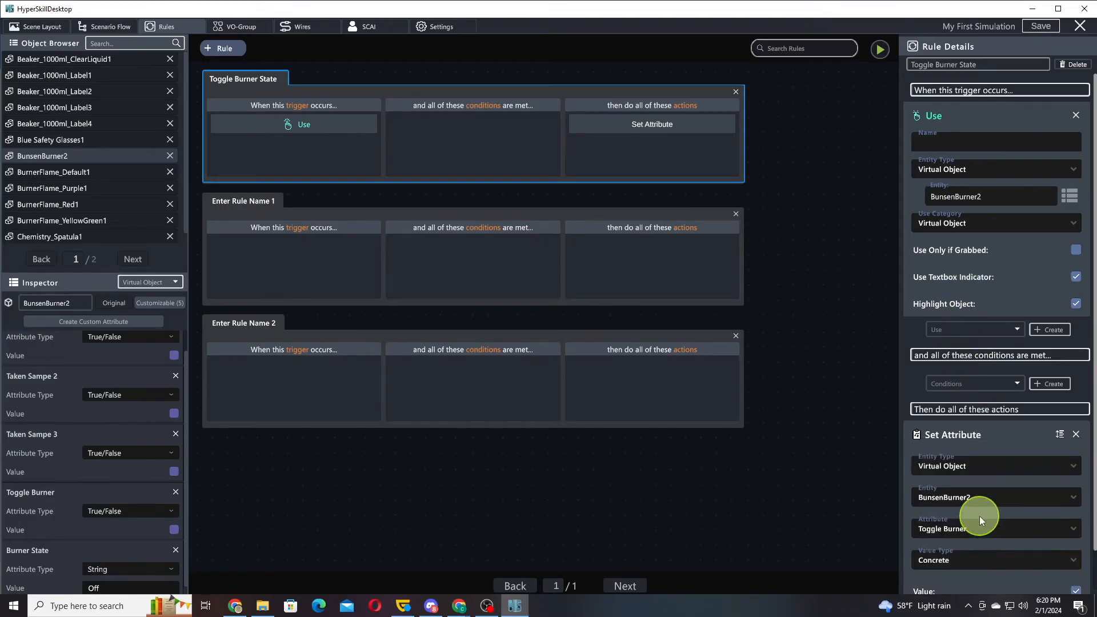
pyautogui.scroll(-2, 972, 400)
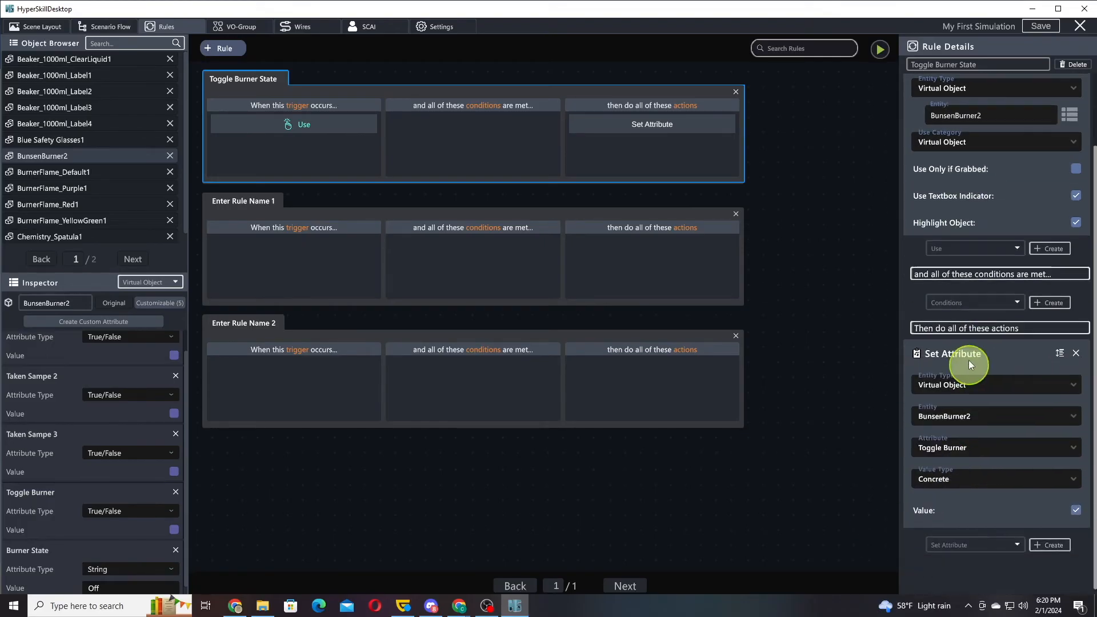
# Rename the second rule Turn Burner On and the third rule Turn Burner Off
pyautogui.click(241, 203)
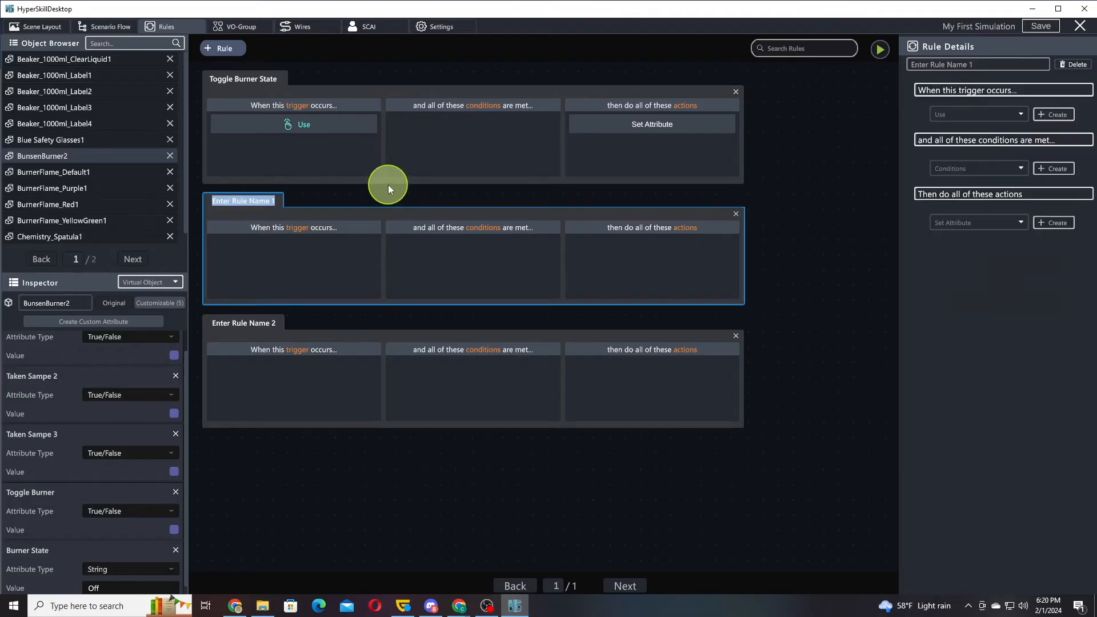
pyautogui.write('Turn Burner On')
pyautogui.press('Return')
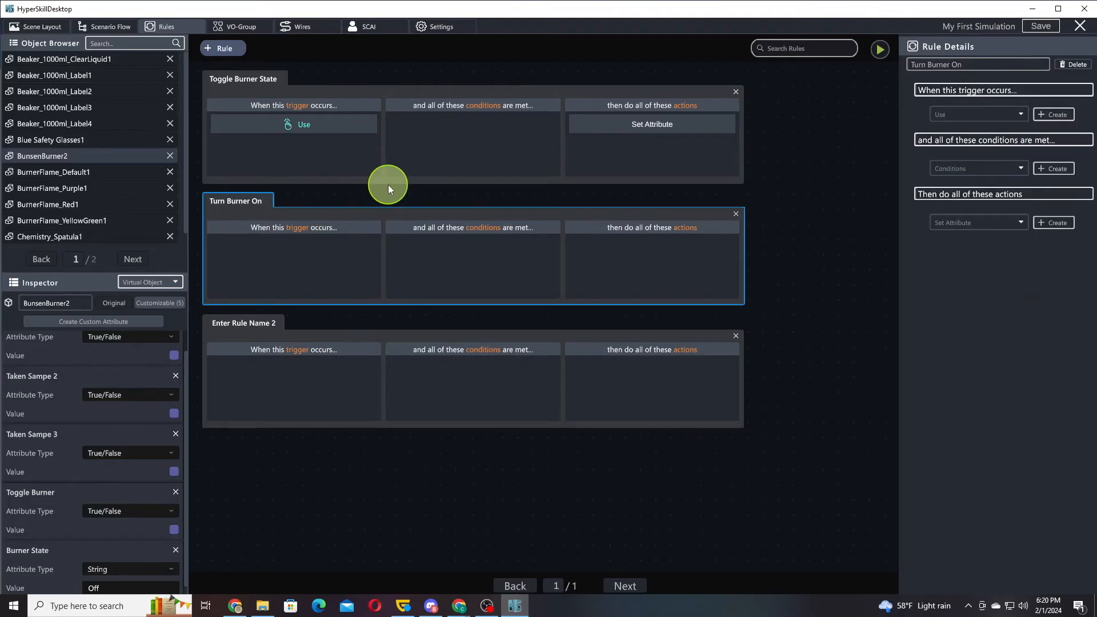
pyautogui.click(256, 323)
pyautogui.write('Turn Burner Off')
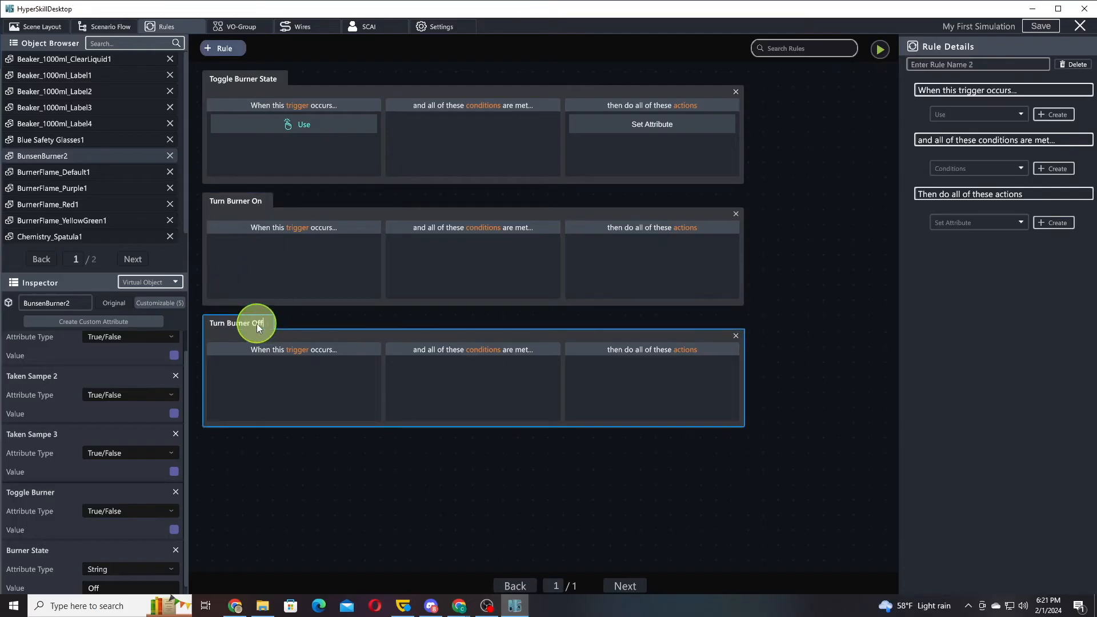
pyautogui.press('Return')
# Add a condition to the Turn Burner On rule with Virtual Objects as its entity type
pyautogui.click(255, 205)
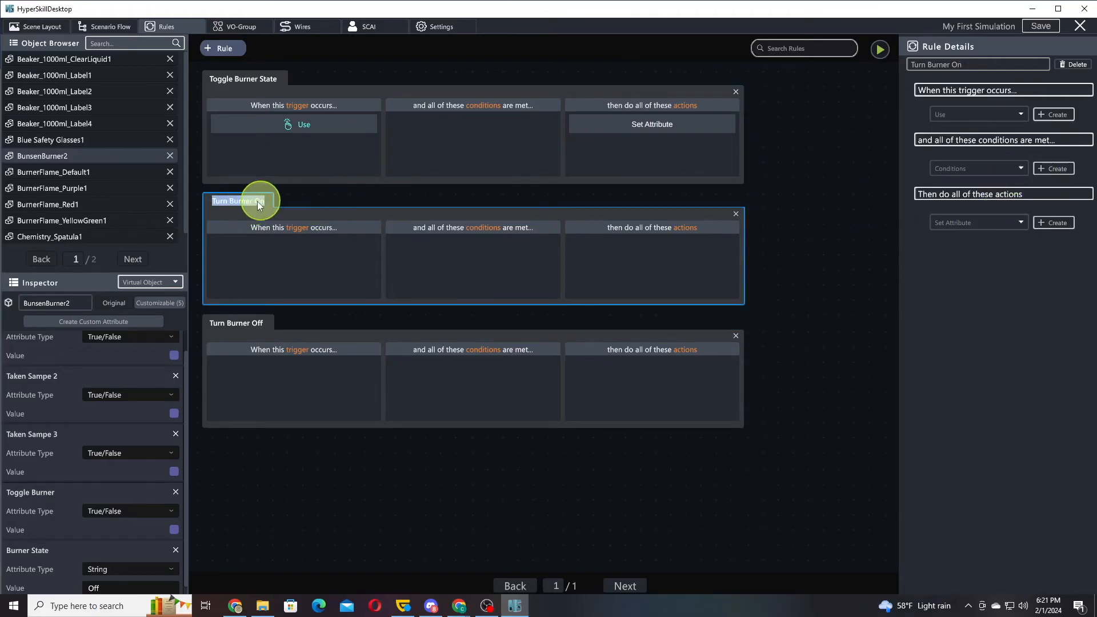
pyautogui.click(634, 150)
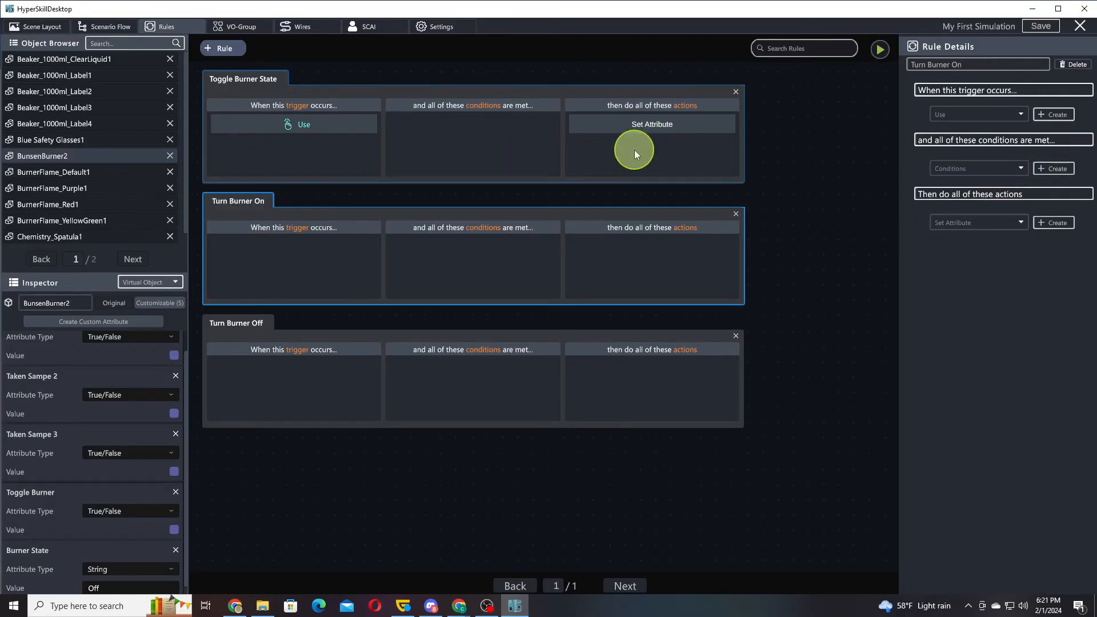
pyautogui.scroll(-2, 986, 330)
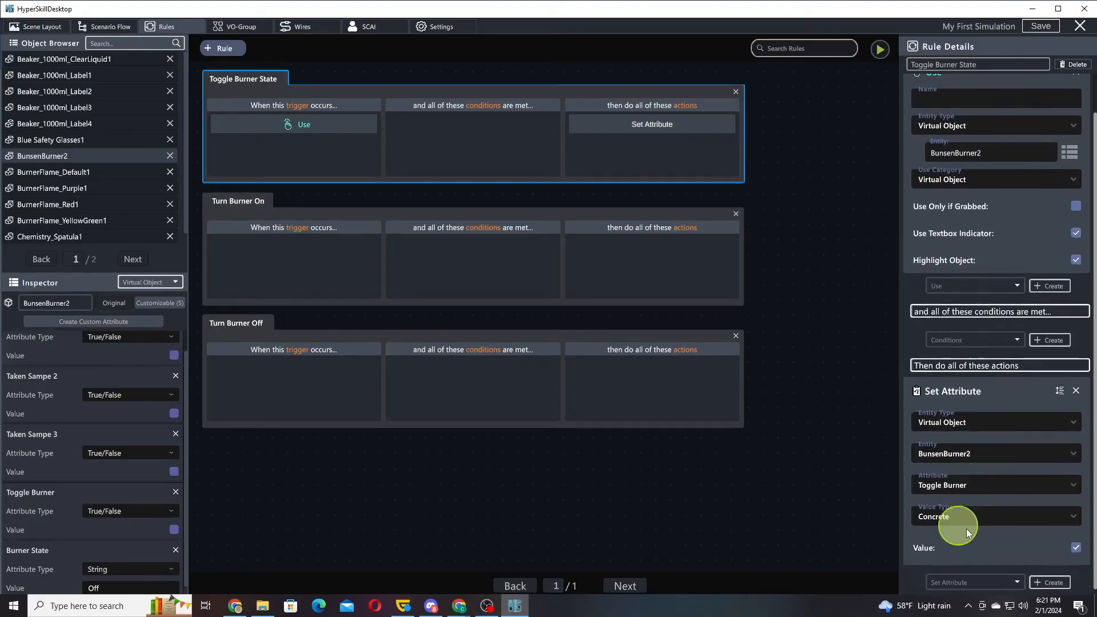
pyautogui.click(292, 219)
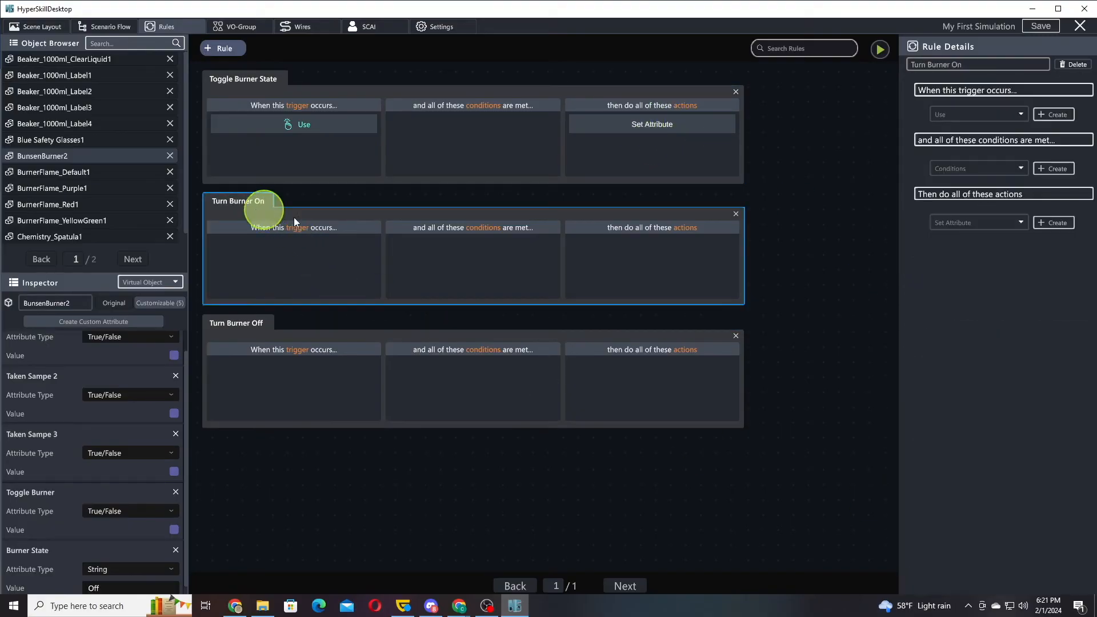
pyautogui.click(1051, 167)
pyautogui.click(984, 199)
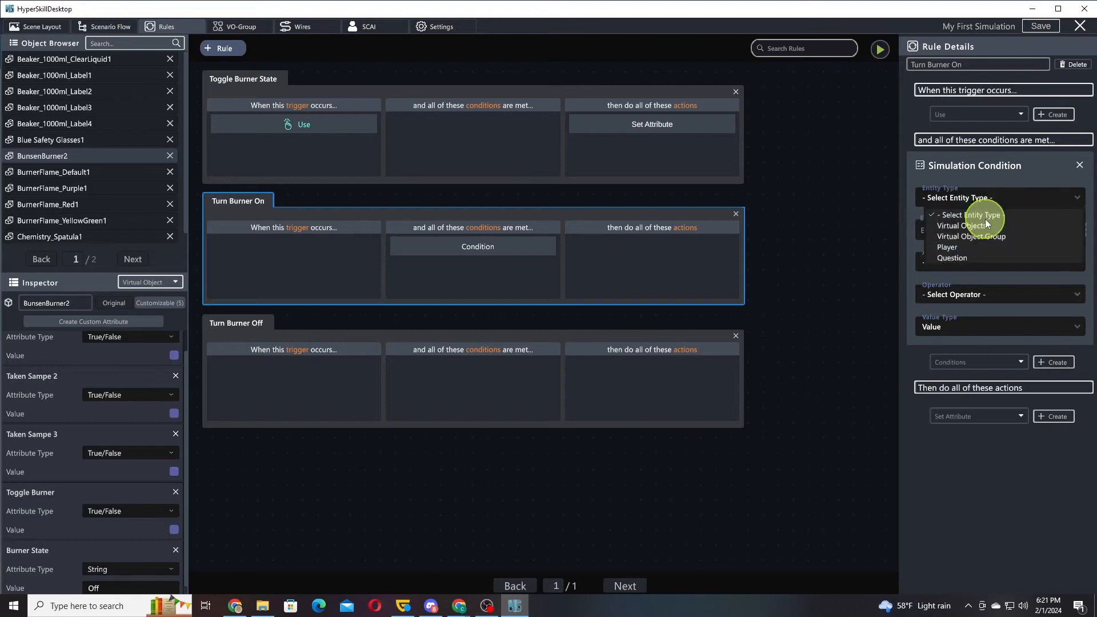
pyautogui.click(983, 224)
# Make the condition check that BunsenBurner2's Toggle Burner attribute is equal to True
pyautogui.moveTo(1037, 230); pyautogui.dragTo(661, 205)
pyautogui.write('bur')
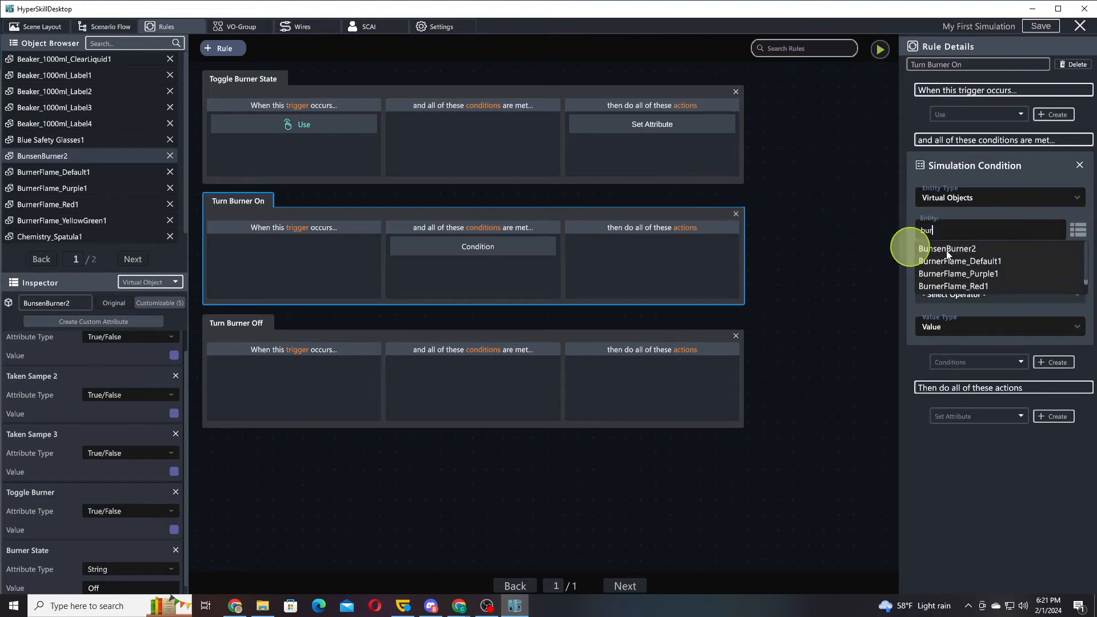
pyautogui.click(977, 249)
pyautogui.click(974, 262)
pyautogui.scroll(-5, 983, 326)
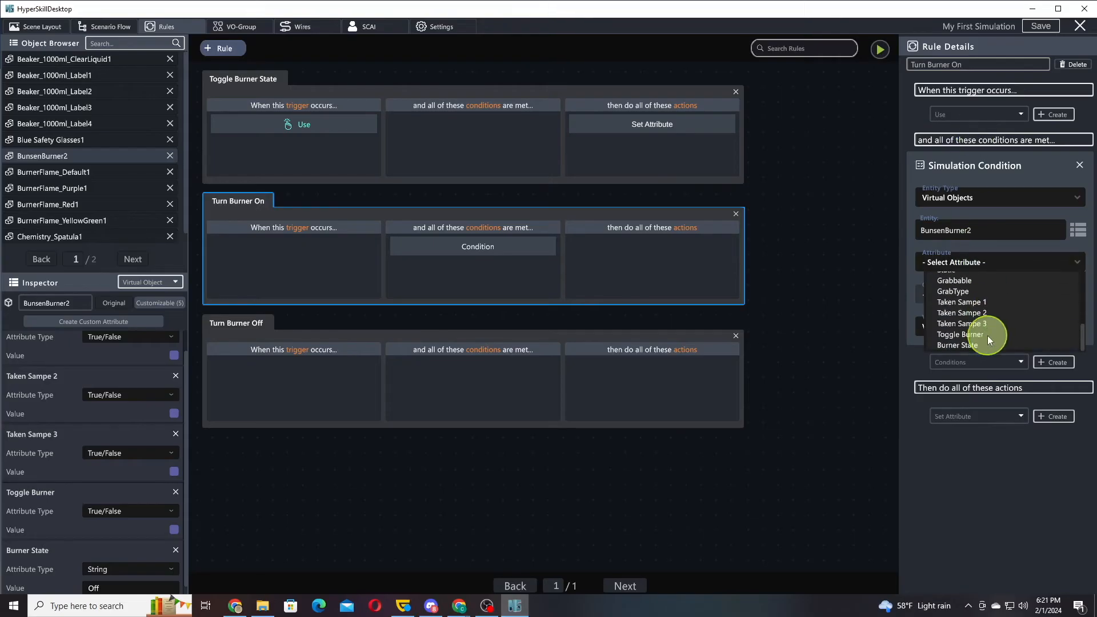
pyautogui.click(981, 334)
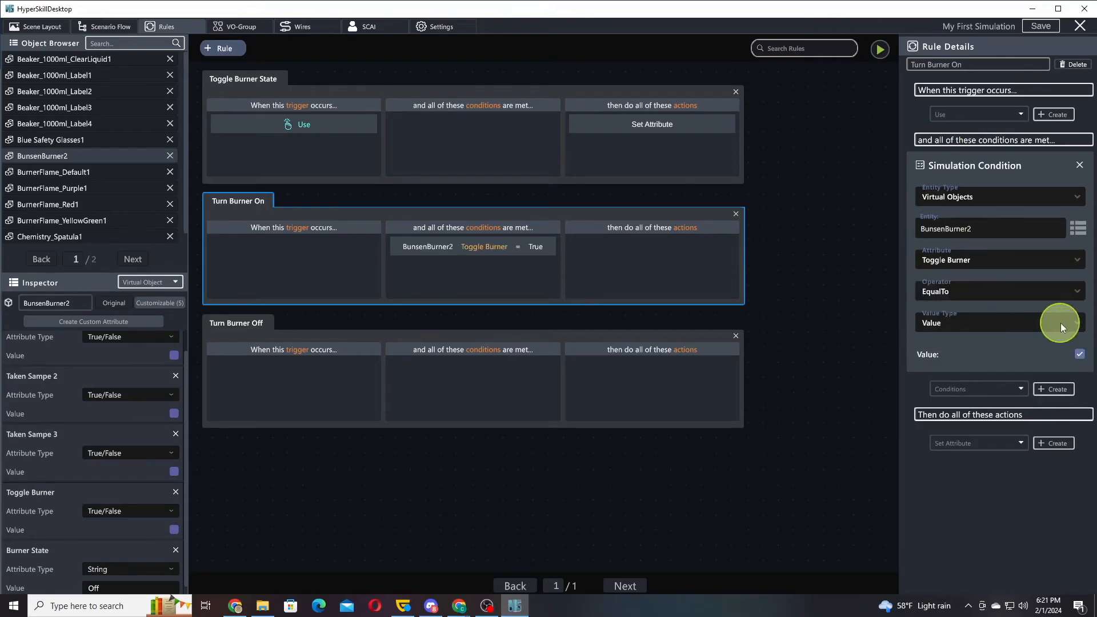
# Add a second condition to Turn Burner On with Virtual Objects as entity type and BunsenBurner2 as entity
pyautogui.click(1055, 389)
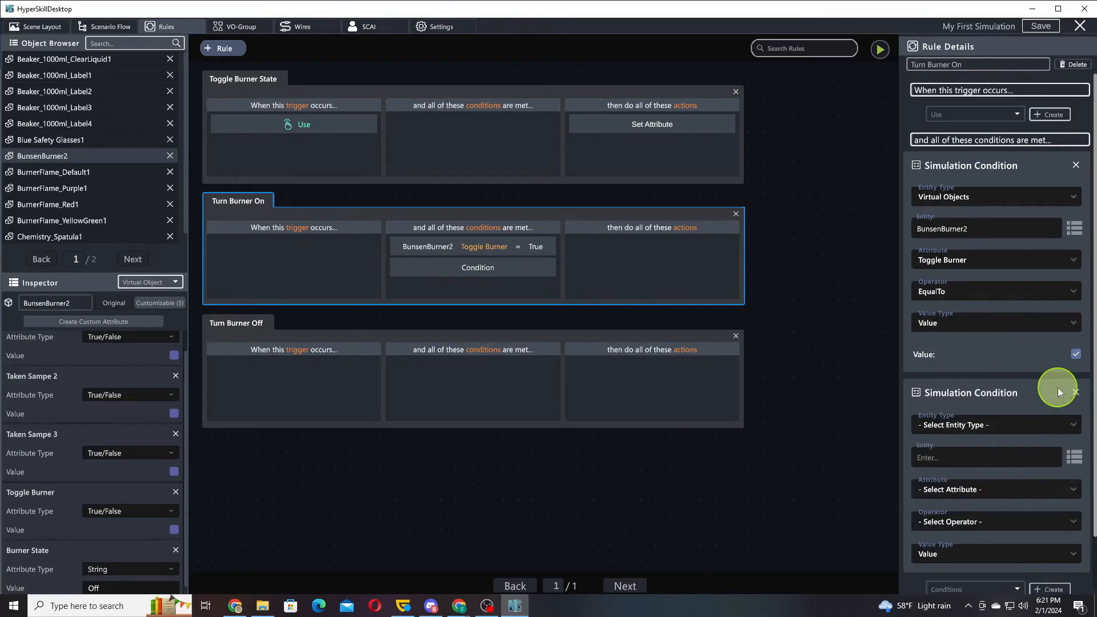
pyautogui.scroll(-2, 976, 311)
pyautogui.scroll(1, 974, 284)
pyautogui.click(968, 364)
pyautogui.click(972, 392)
pyautogui.click(1027, 396)
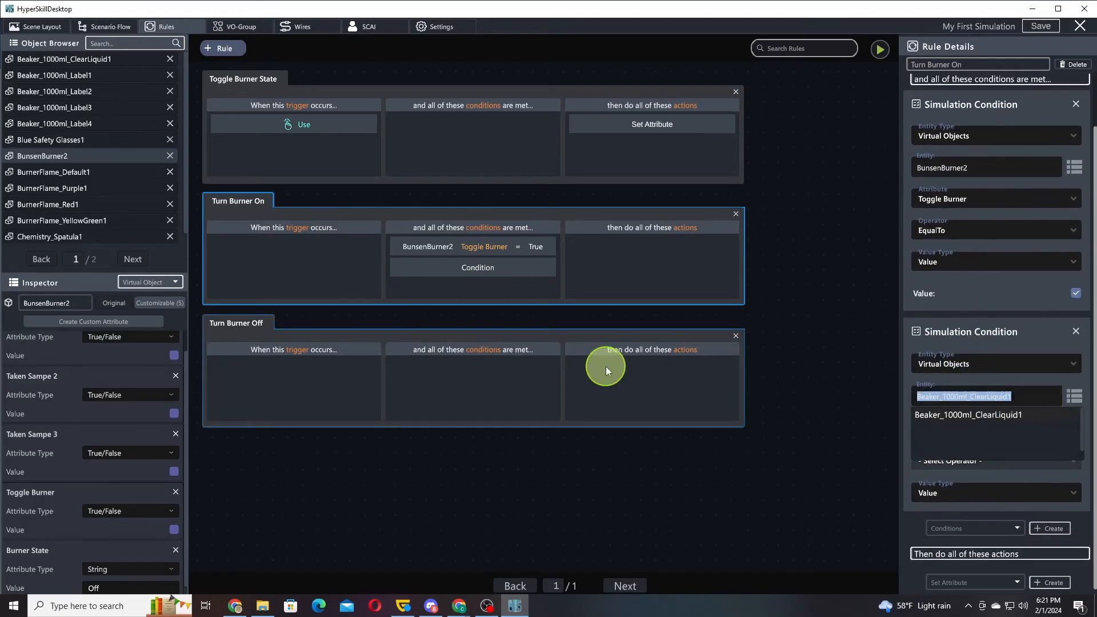
pyautogui.write('burn')
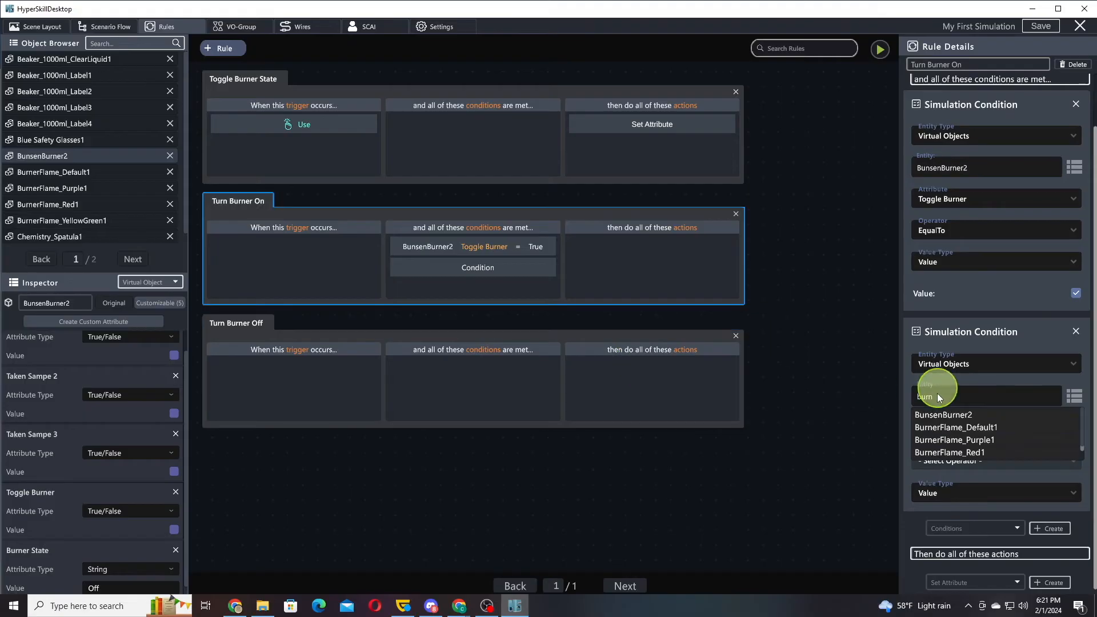
pyautogui.click(943, 415)
# Make the second condition check that the Burner State attribute is equal to Off
pyautogui.click(978, 428)
pyautogui.scroll(-3, 989, 469)
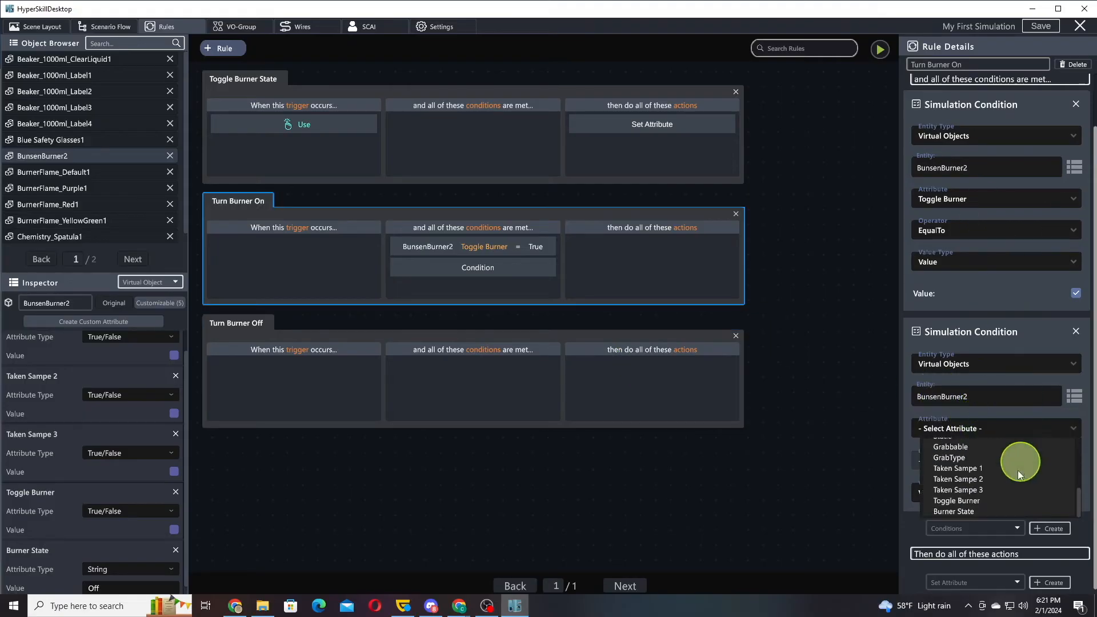
pyautogui.click(966, 513)
pyautogui.click(984, 520)
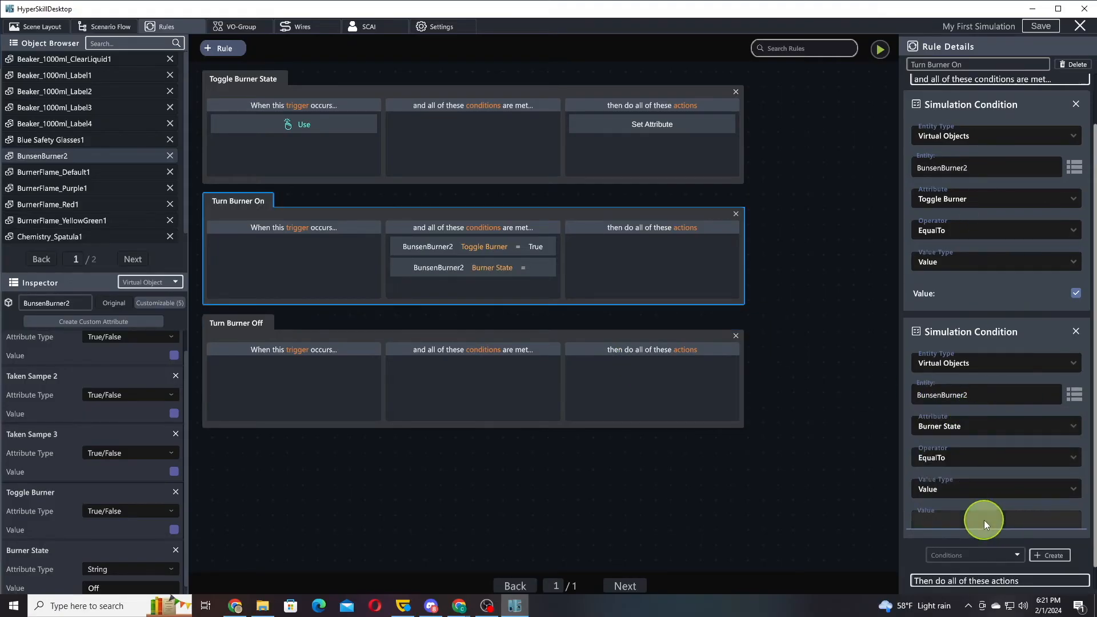
pyautogui.write('Off')
# Add a Set Attribute action to the Turn Burner On rule, targeting the Virtual Object BunsenBurner2
pyautogui.moveTo(1001, 314); pyautogui.dragTo(966, 131)
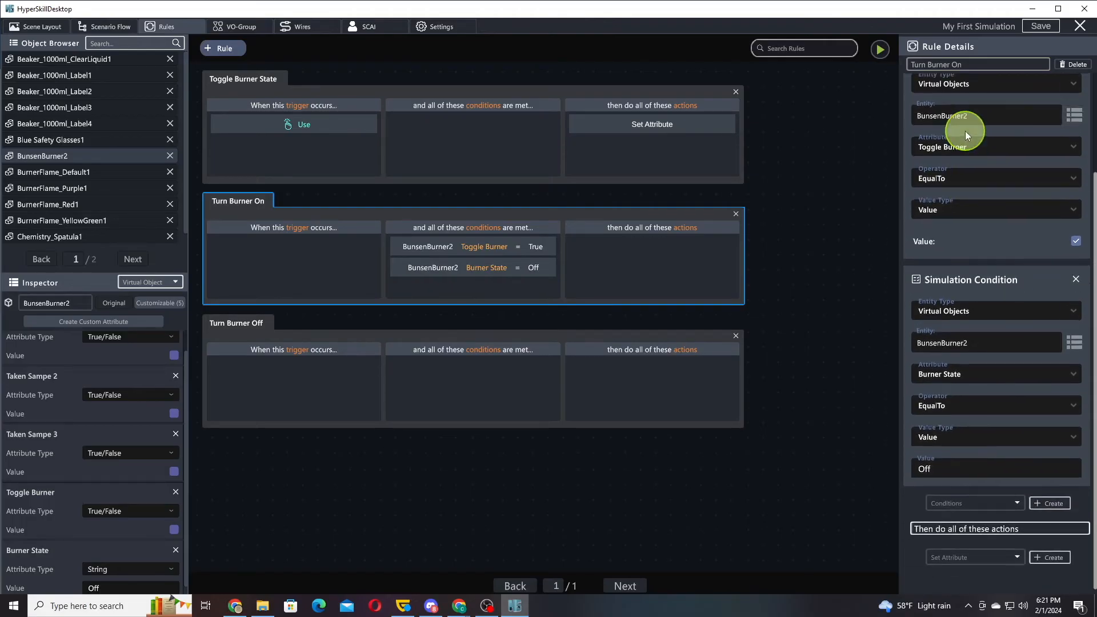
pyautogui.click(1044, 582)
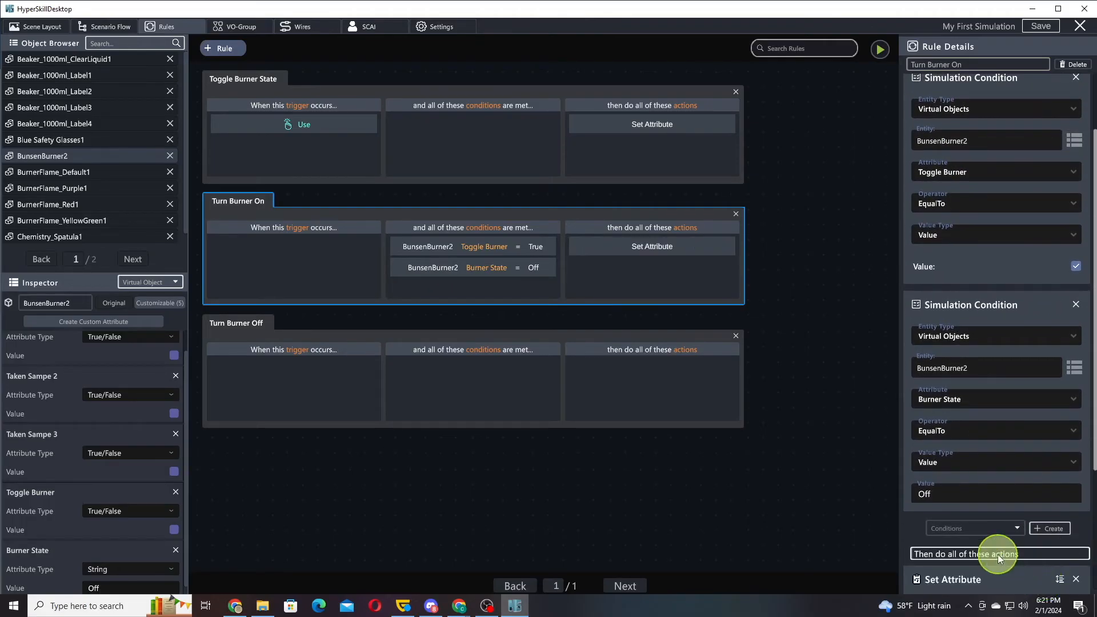
pyautogui.moveTo(997, 555); pyautogui.dragTo(996, 250)
pyautogui.click(947, 431)
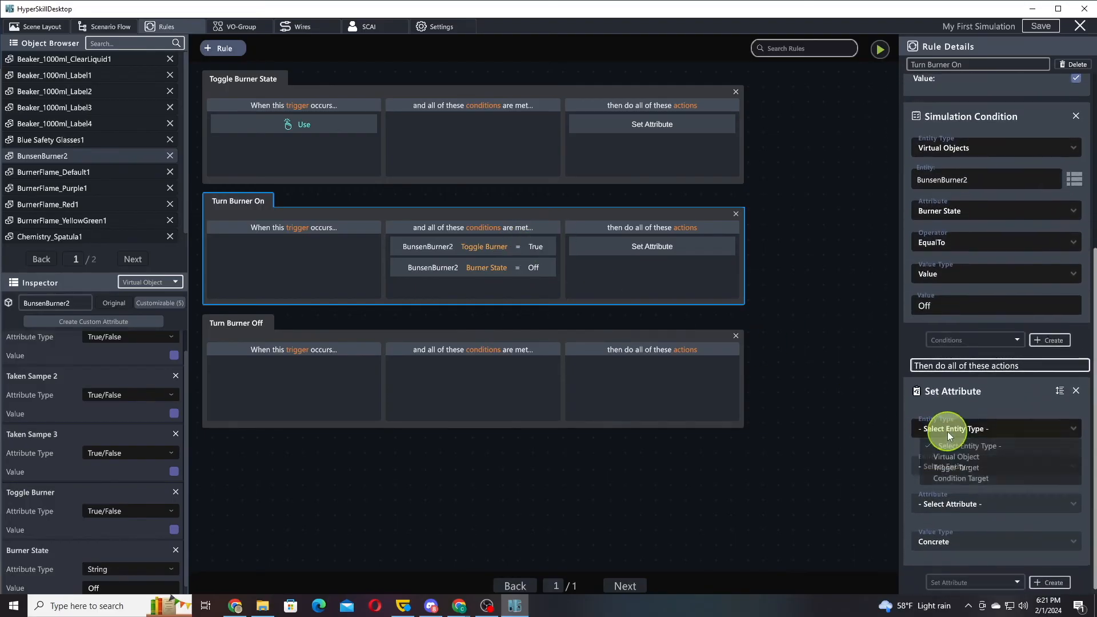
pyautogui.click(952, 452)
pyautogui.click(961, 467)
pyautogui.scroll(-2, 966, 514)
pyautogui.click(957, 519)
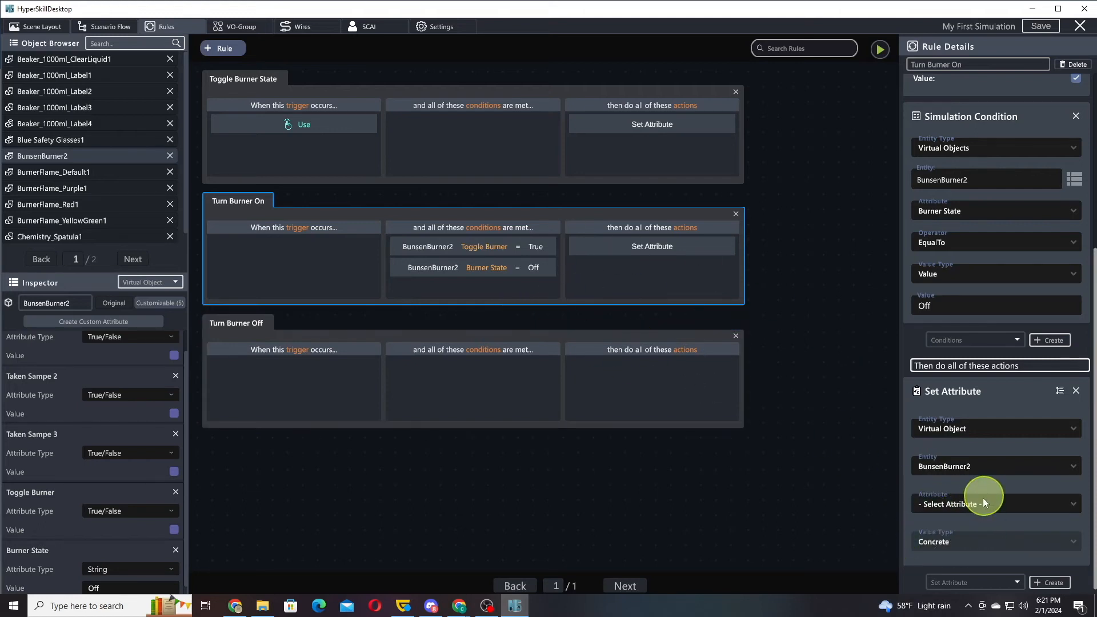
# Make Turn Burner On's Set Attribute action set Toggle Burner to false
pyautogui.click(986, 501)
pyautogui.scroll(-5, 994, 551)
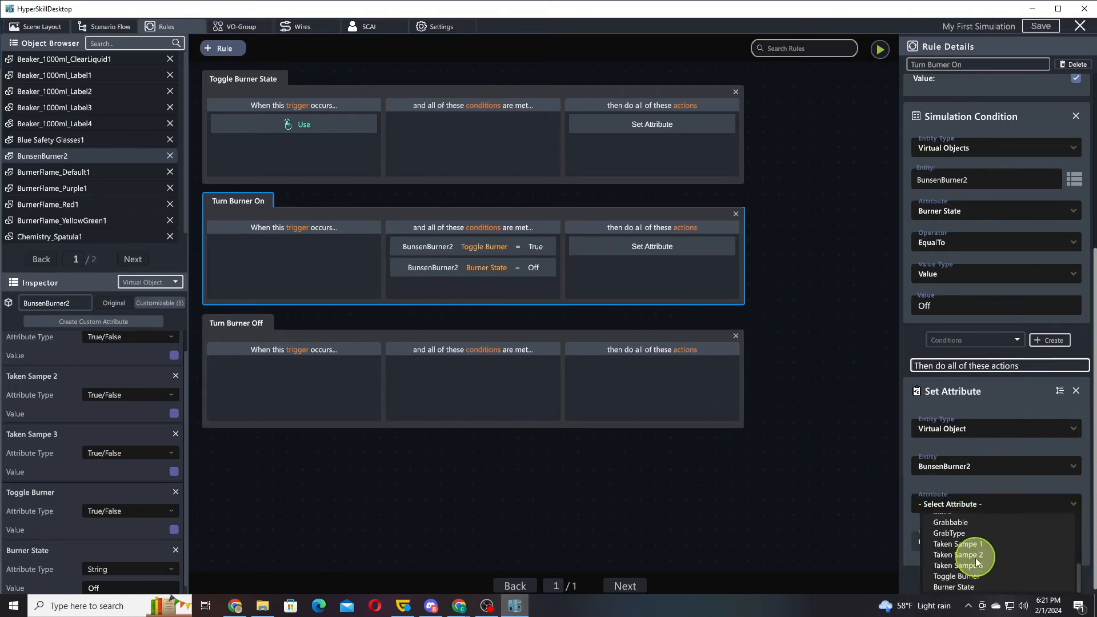
pyautogui.click(964, 578)
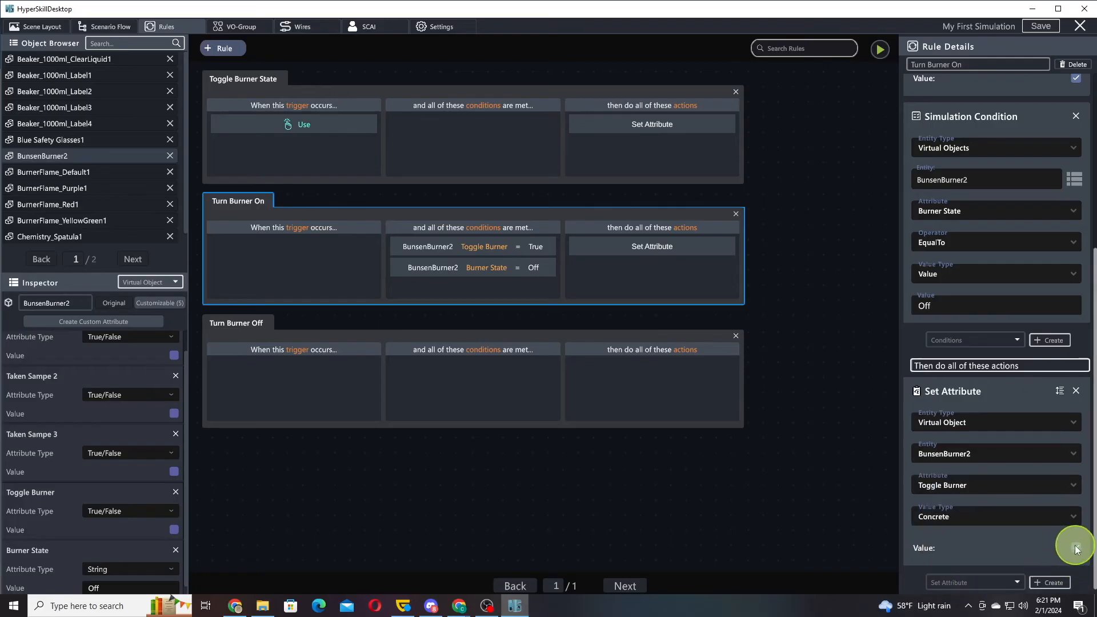
# Add a second Set Attribute action to the Turn Burner On rule, targeting the Virtual Object BunsenBurner2
pyautogui.click(1049, 583)
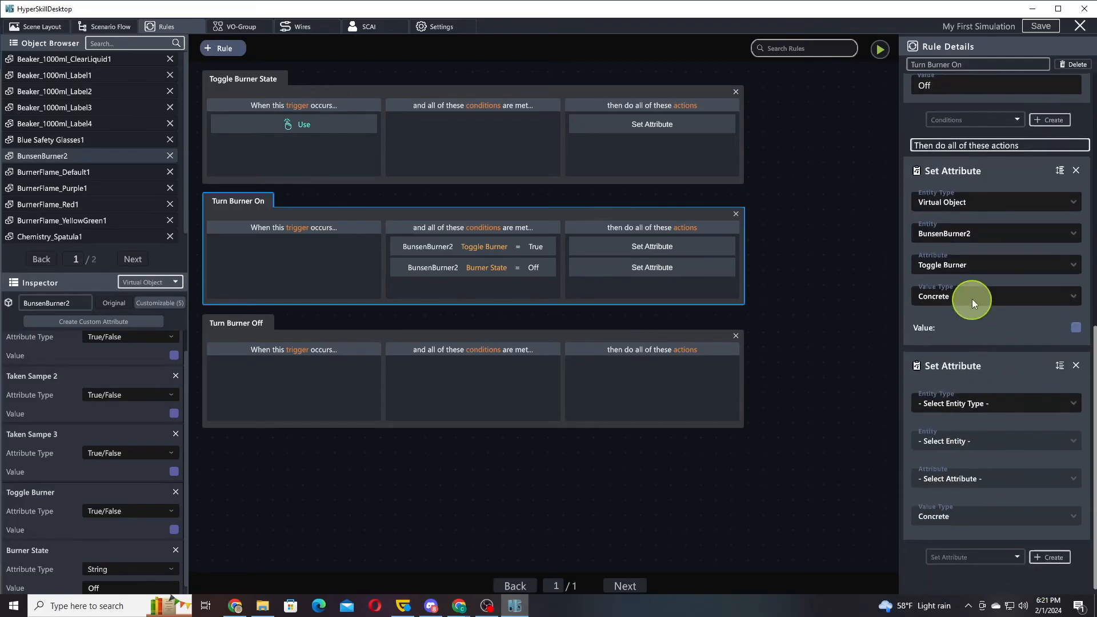
pyautogui.click(967, 431)
pyautogui.click(960, 459)
pyautogui.click(960, 469)
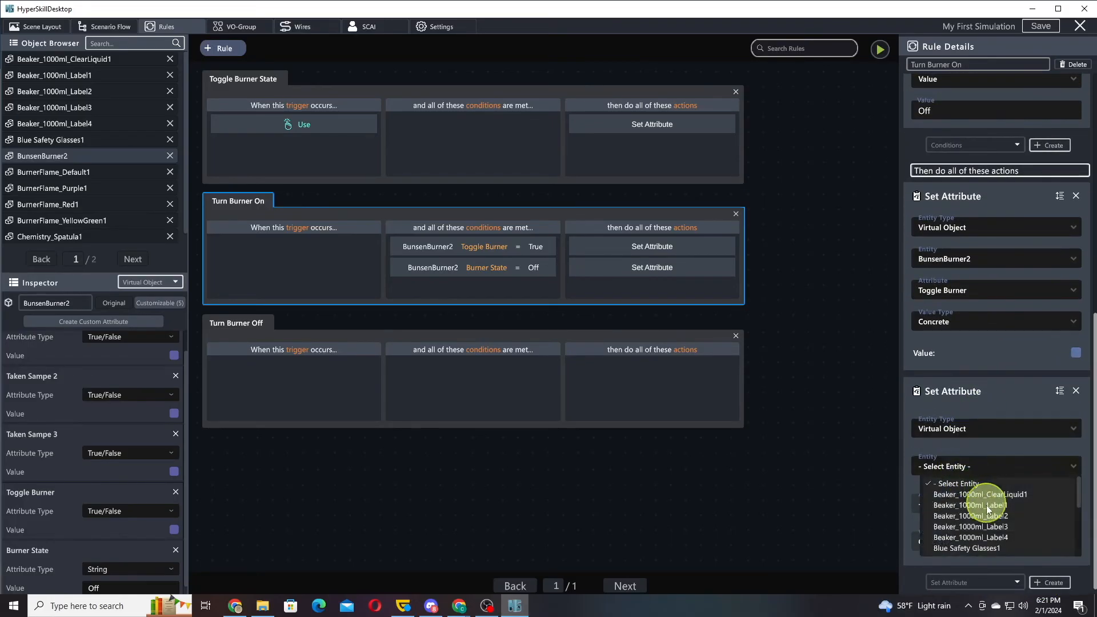
pyautogui.scroll(-1, 979, 527)
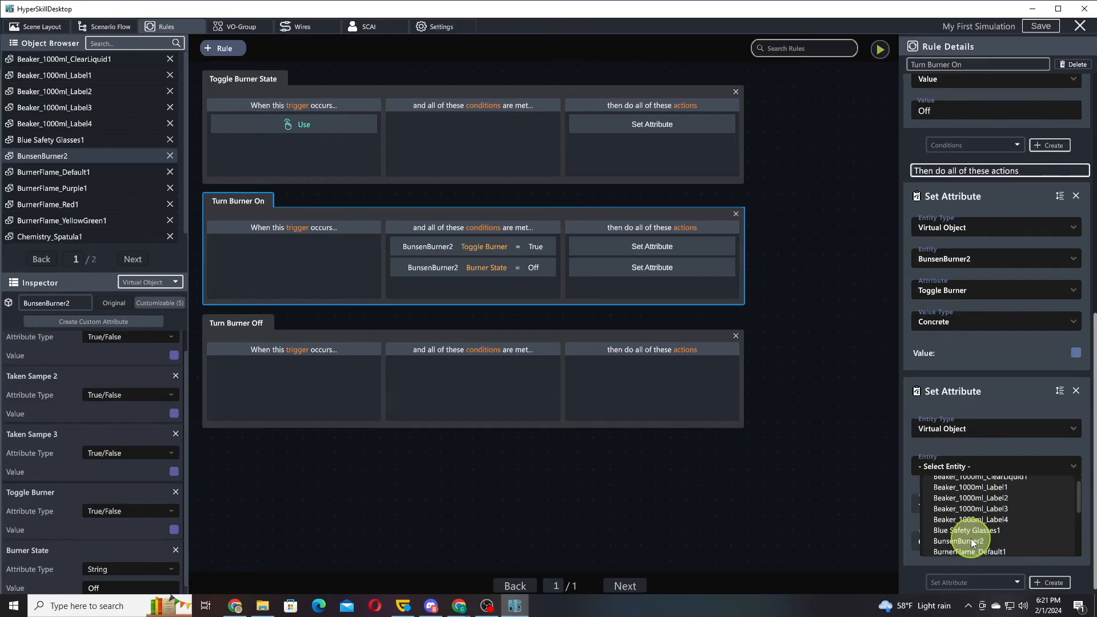
pyautogui.click(972, 541)
# Make Turn Burner On's second Set Attribute action set Burner State to On
pyautogui.click(950, 504)
pyautogui.scroll(-3, 971, 572)
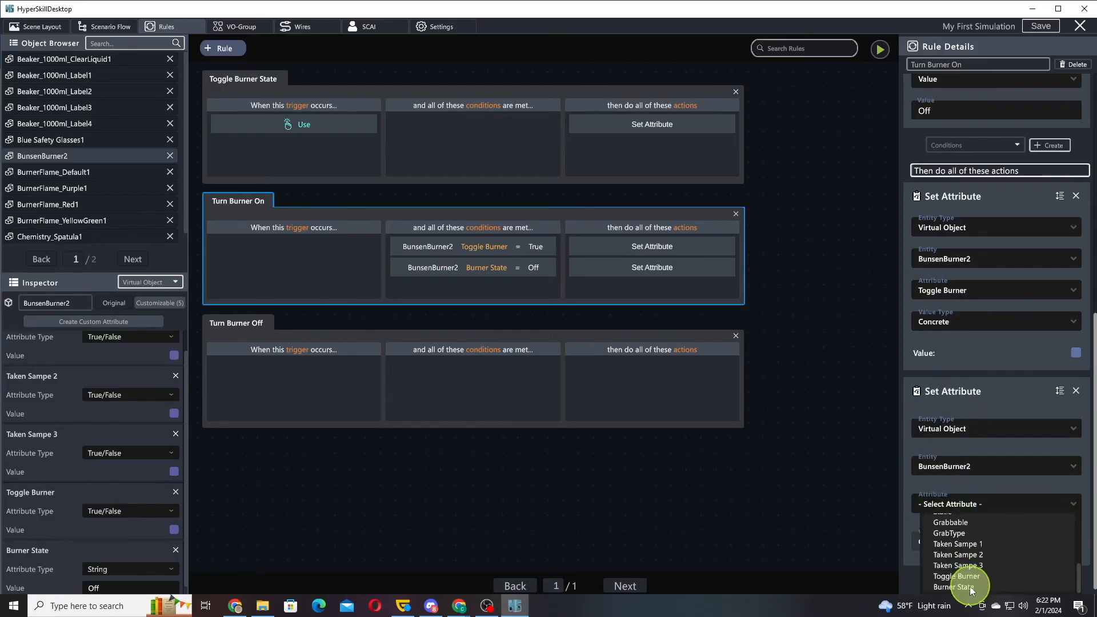
pyautogui.click(971, 587)
pyautogui.click(958, 546)
pyautogui.write('On')
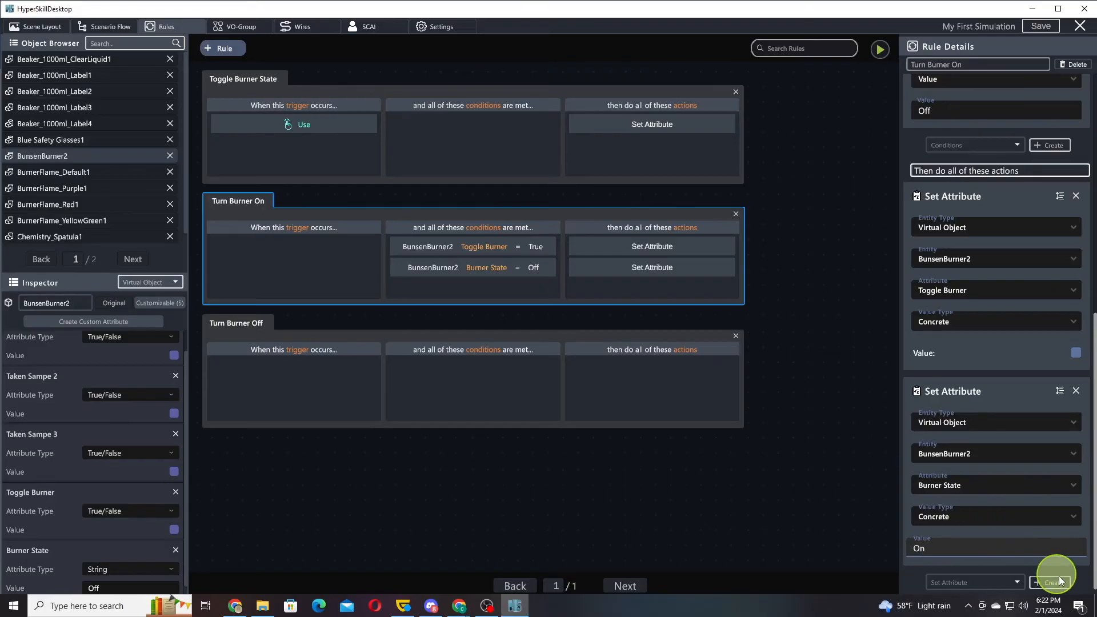
# Add a third Set Attribute action to the Turn Burner On rule with Virtual Object as entity type
pyautogui.click(1052, 580)
pyautogui.scroll(-5, 1005, 343)
pyautogui.click(980, 430)
pyautogui.click(958, 457)
pyautogui.click(969, 466)
pyautogui.scroll(-3, 978, 552)
pyautogui.click(974, 529)
pyautogui.click(958, 502)
pyautogui.scroll(-5, 1012, 561)
pyautogui.scroll(4, 1013, 532)
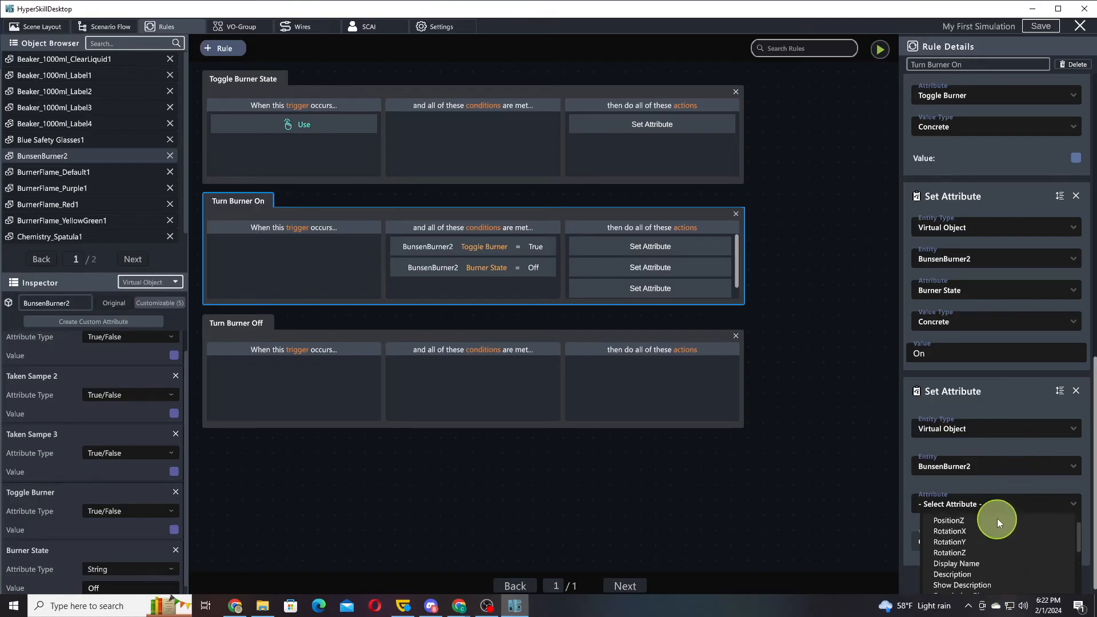
pyautogui.scroll(-3, 996, 518)
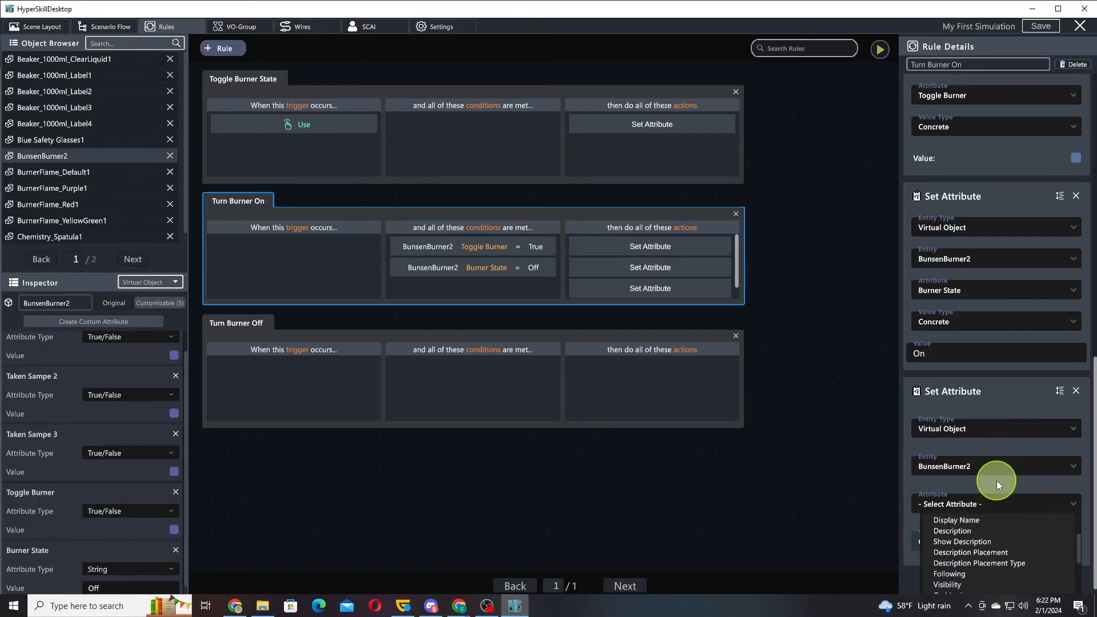
# Make Turn Burner On's third Set Attribute action target BurnerFlame_Default1 and set its Visibility to true
pyautogui.click(962, 468)
pyautogui.scroll(-2, 990, 490)
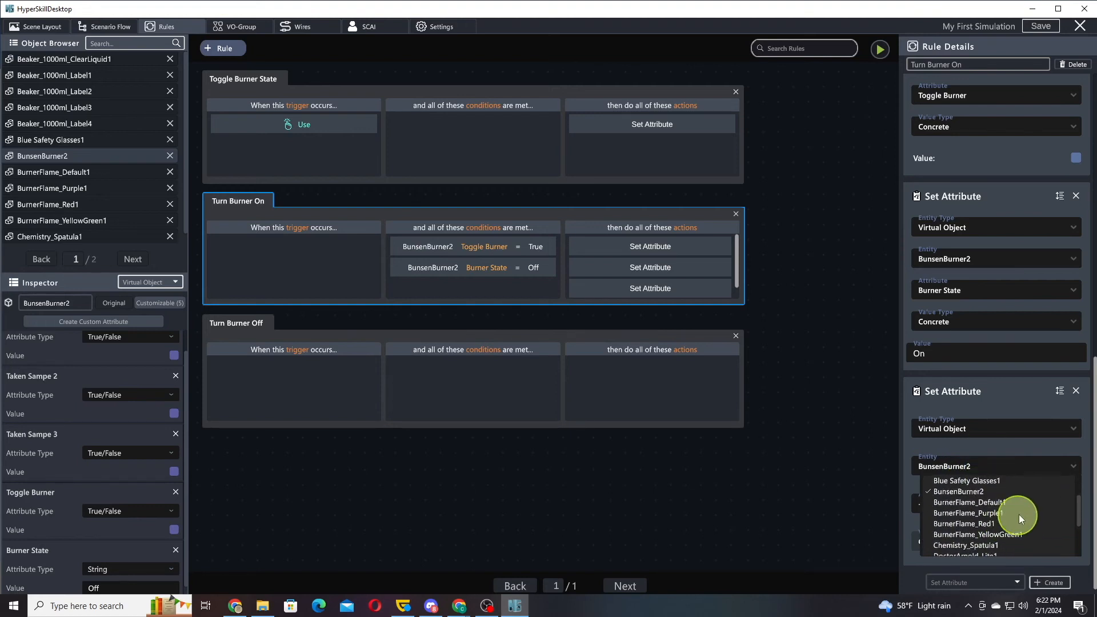
pyautogui.click(975, 501)
pyautogui.click(976, 504)
pyautogui.scroll(-5, 966, 524)
pyautogui.click(965, 524)
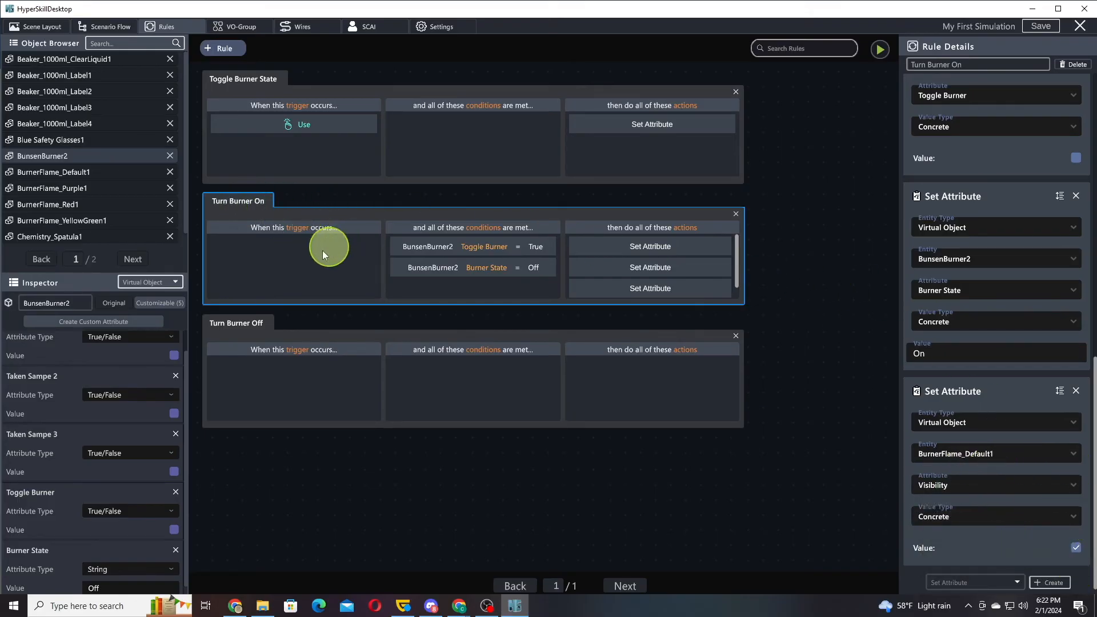
# Add two simulation conditions to the Turn Burner Off rule
pyautogui.click(252, 334)
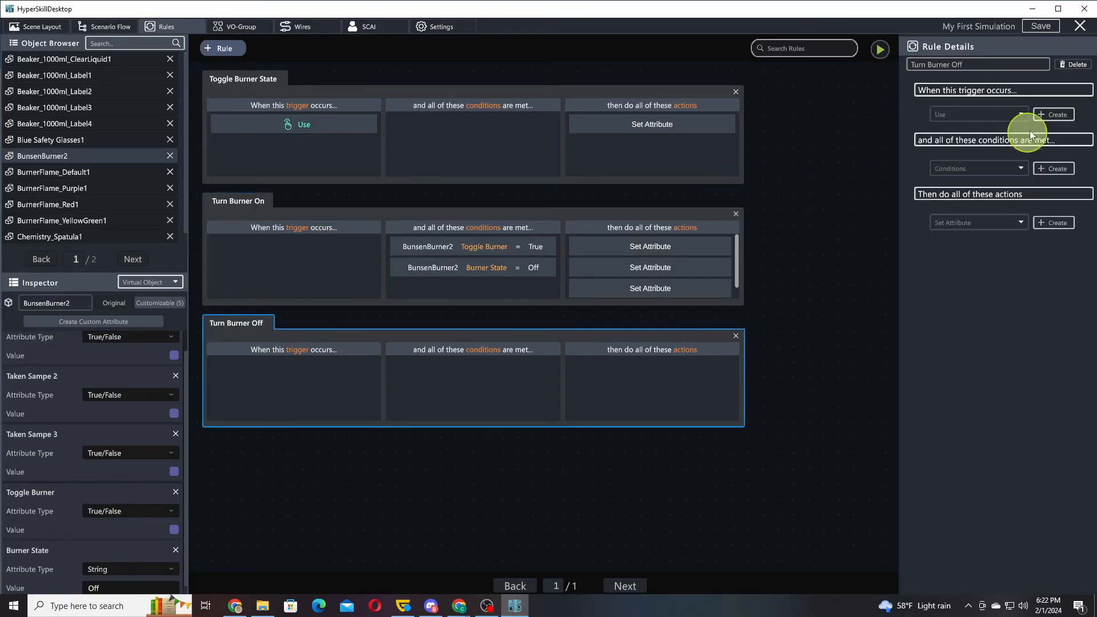
pyautogui.click(1053, 169)
pyautogui.click(1053, 362)
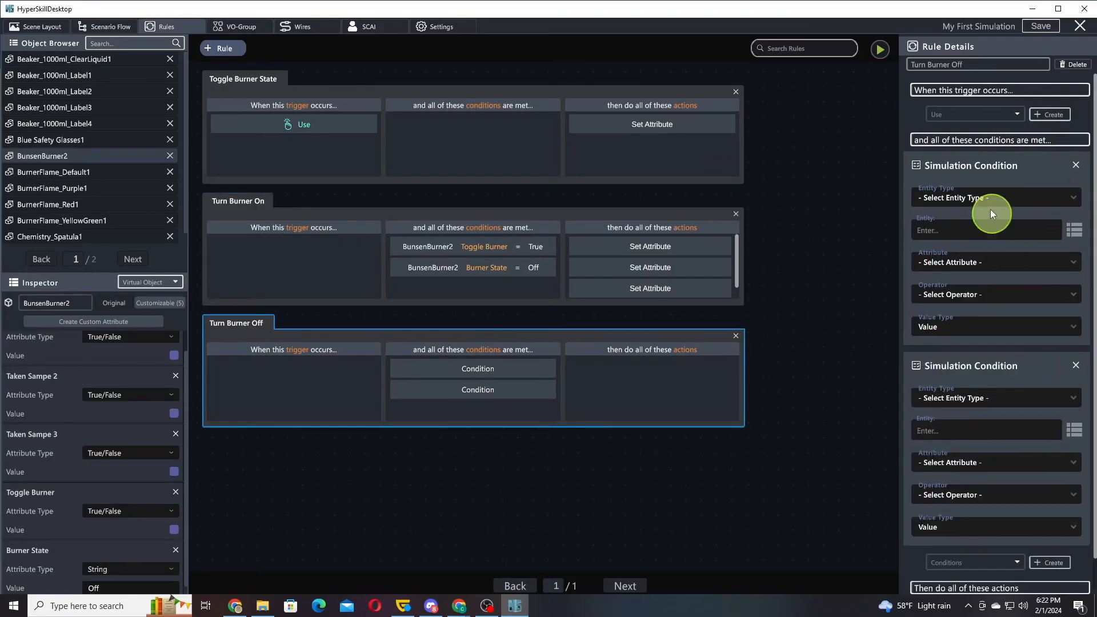
# Make Turn Burner Off's first condition check that the Toggle Burner attribute of Virtual Object BunsenBurner2 is equal to true
pyautogui.click(983, 200)
pyautogui.click(972, 225)
pyautogui.click(960, 230)
pyautogui.write('bur')
pyautogui.click(966, 249)
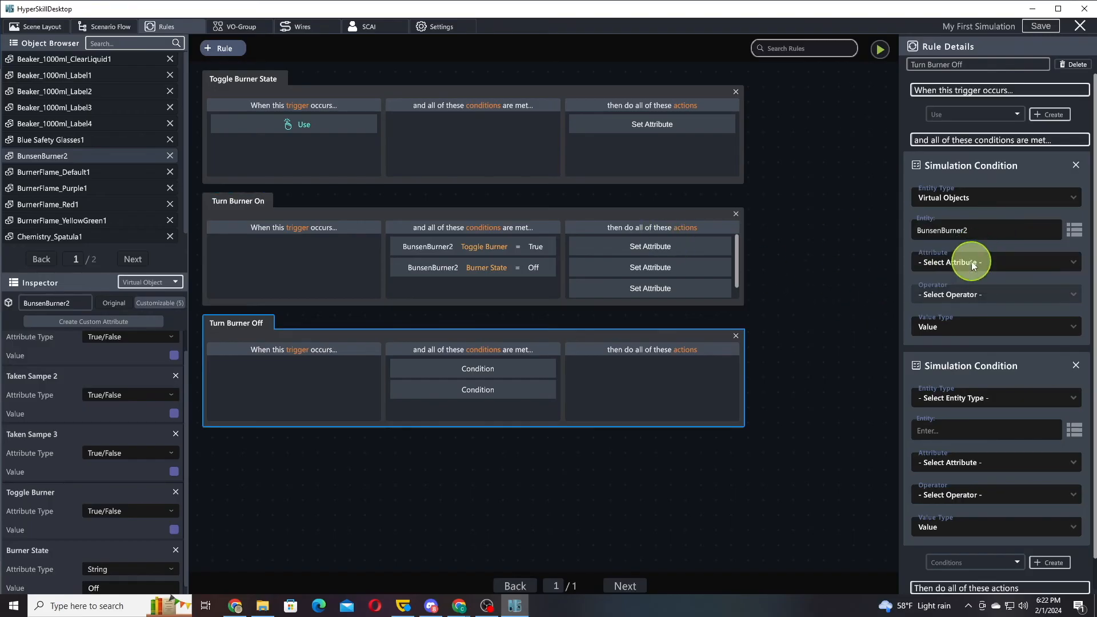
pyautogui.click(960, 262)
pyautogui.scroll(-2, 984, 329)
pyautogui.click(973, 335)
pyautogui.click(1076, 355)
# Make Turn Burner Off's second condition check that the Burner State attribute of Virtual Object BunsenBurner2 is equal to On
pyautogui.click(1000, 424)
pyautogui.click(979, 454)
pyautogui.click(1041, 457)
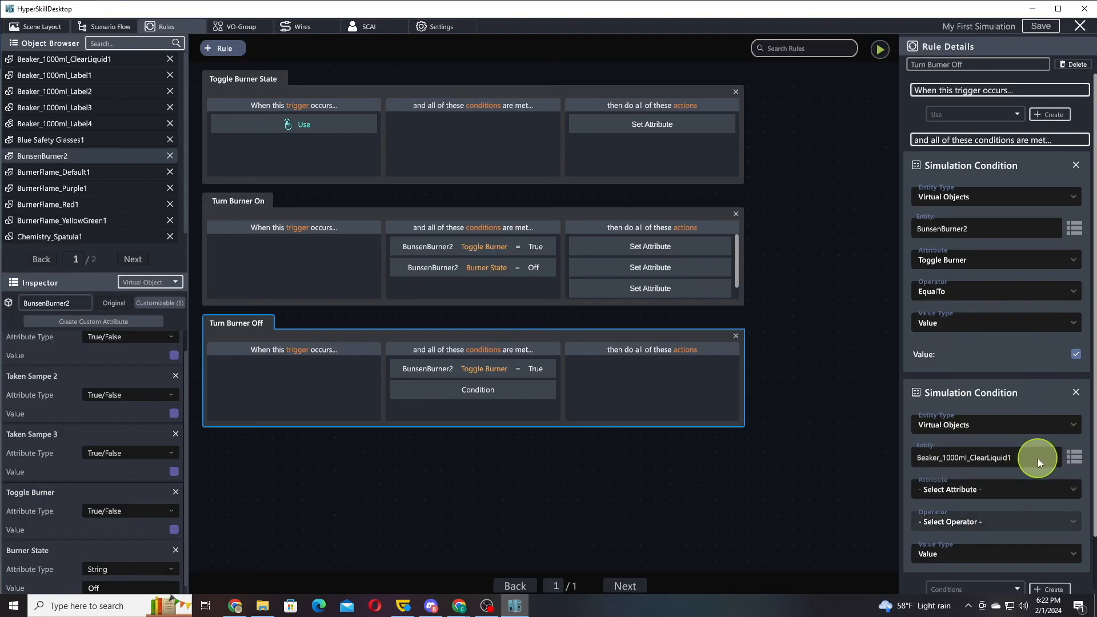
pyautogui.write('bur')
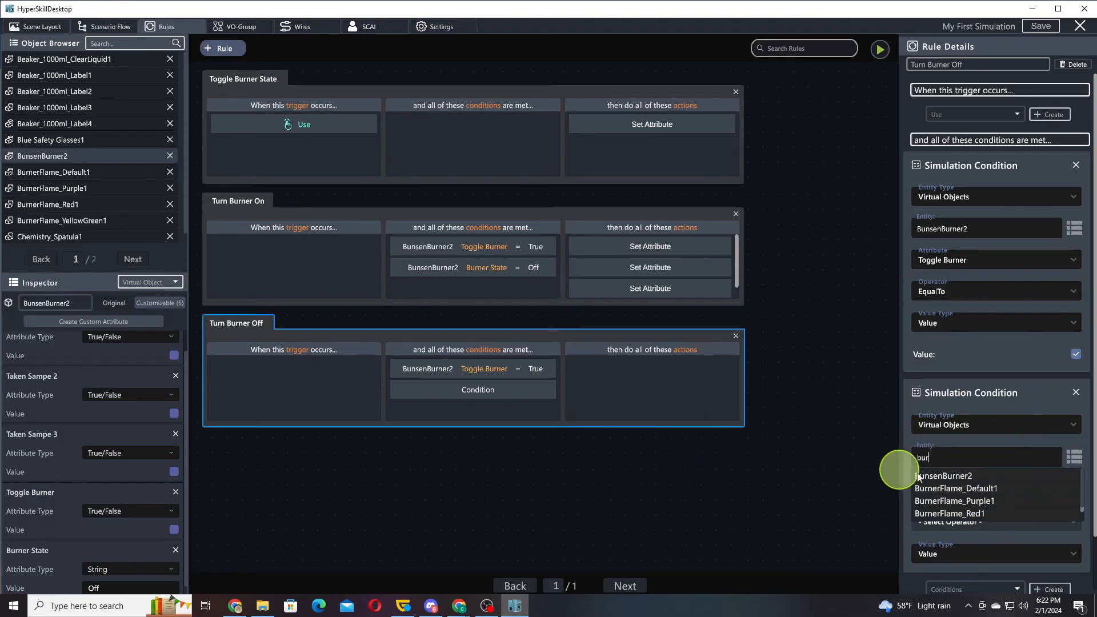
pyautogui.click(969, 476)
pyautogui.click(961, 490)
pyautogui.scroll(-5, 976, 572)
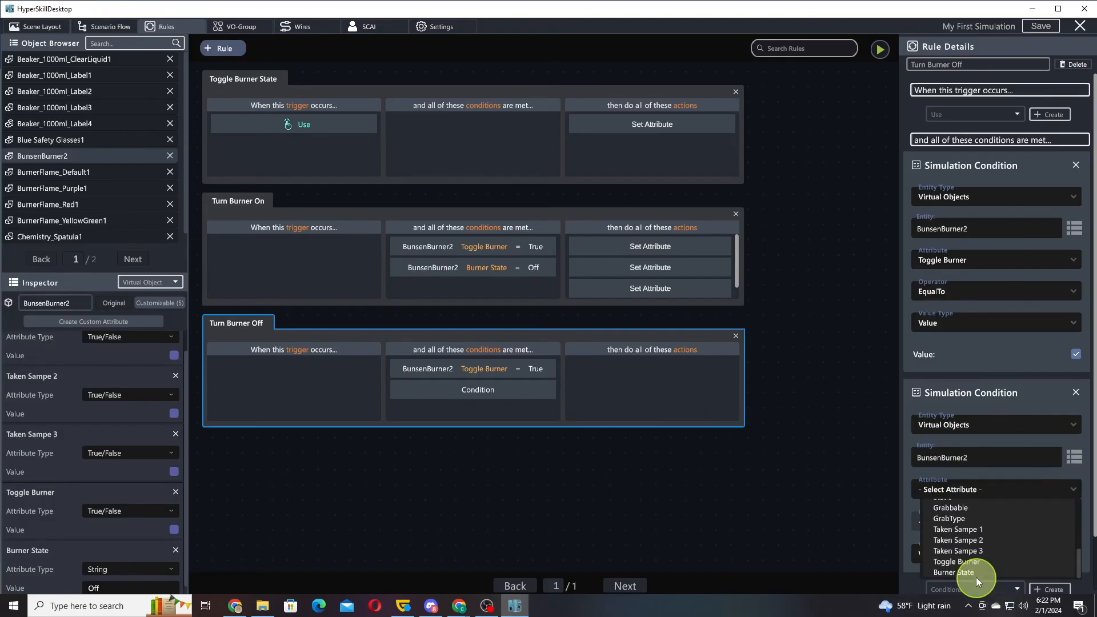
pyautogui.click(975, 573)
pyautogui.write('On')
# Add a Set Attribute action to Turn Burner Off that sets Virtual Object BunsenBurner2's Toggle Burner to false
pyautogui.scroll(-5, 1004, 406)
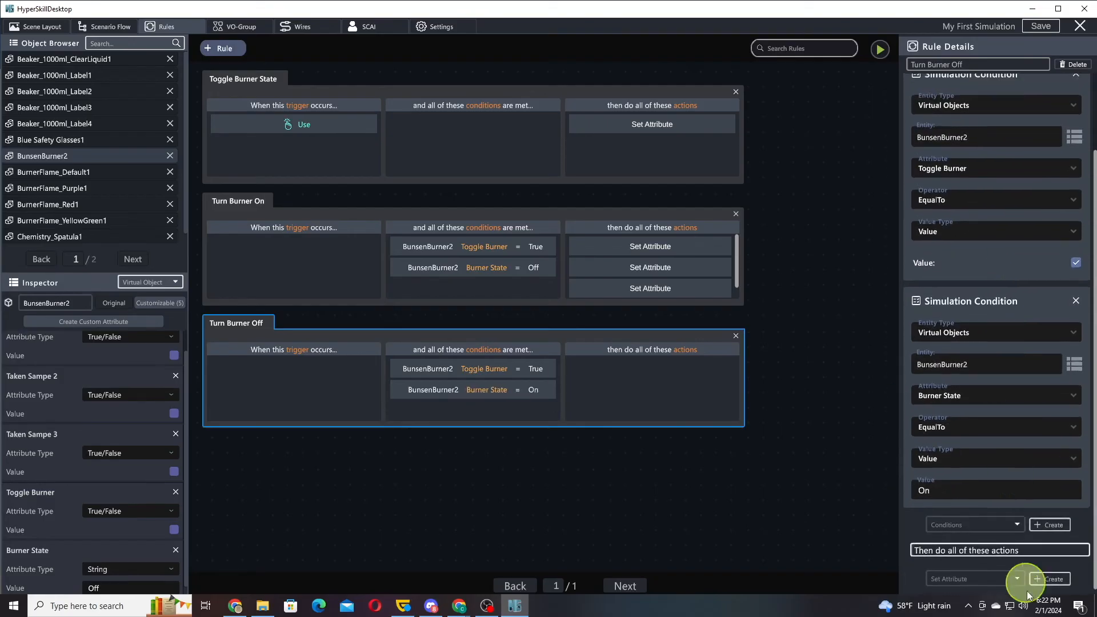
pyautogui.click(1049, 579)
pyautogui.scroll(-3, 977, 412)
pyautogui.click(972, 428)
pyautogui.click(956, 457)
pyautogui.click(963, 466)
pyautogui.scroll(-3, 971, 509)
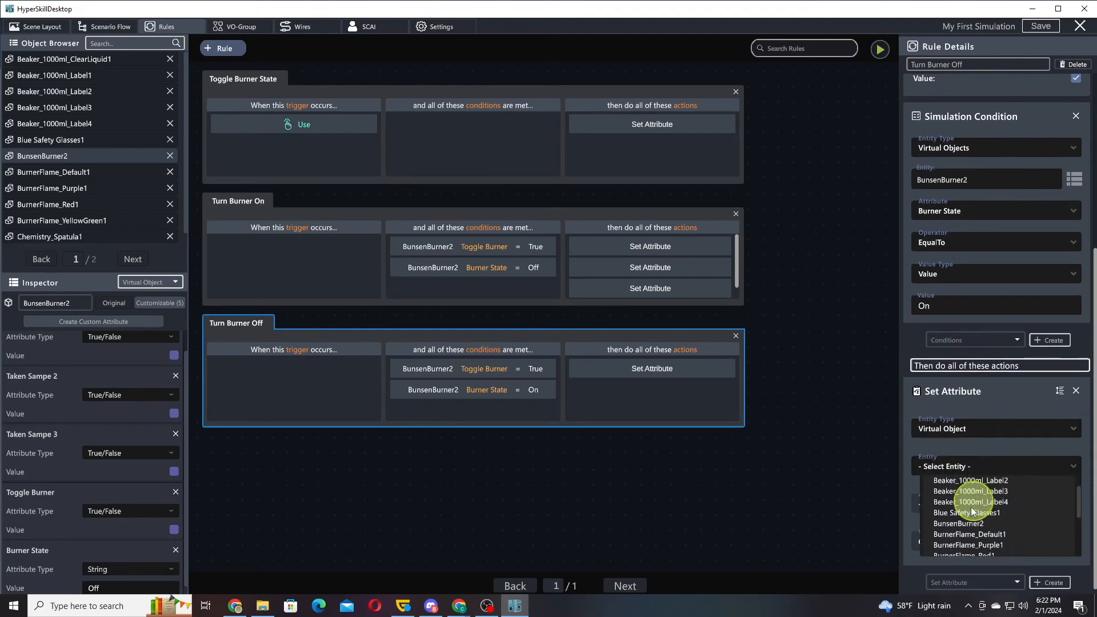
pyautogui.click(958, 524)
pyautogui.click(960, 504)
pyautogui.scroll(-5, 972, 543)
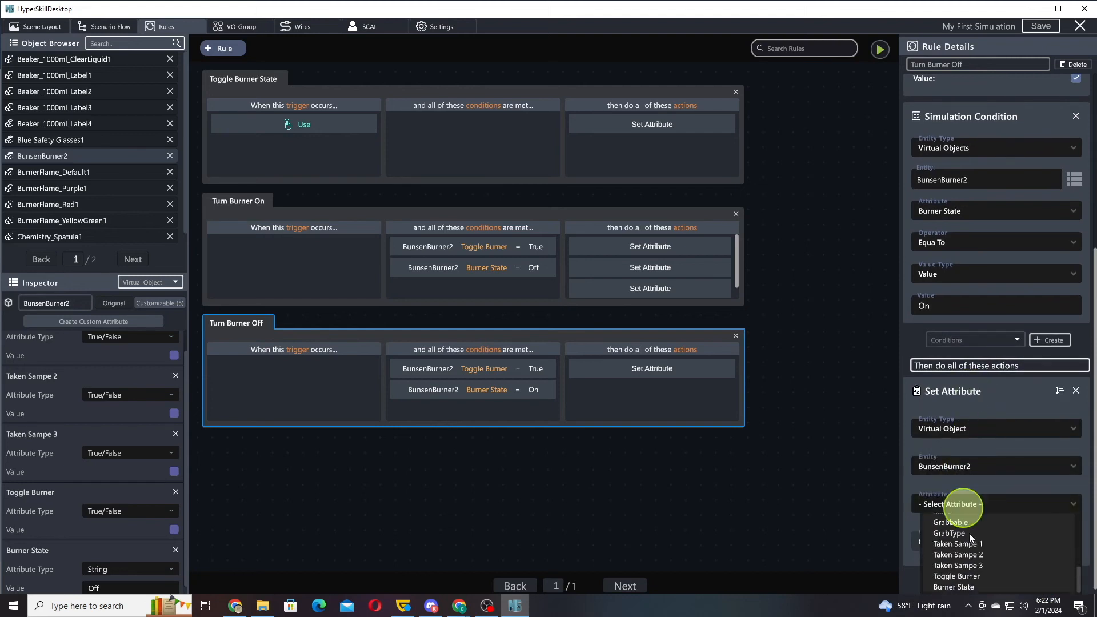
pyautogui.click(971, 577)
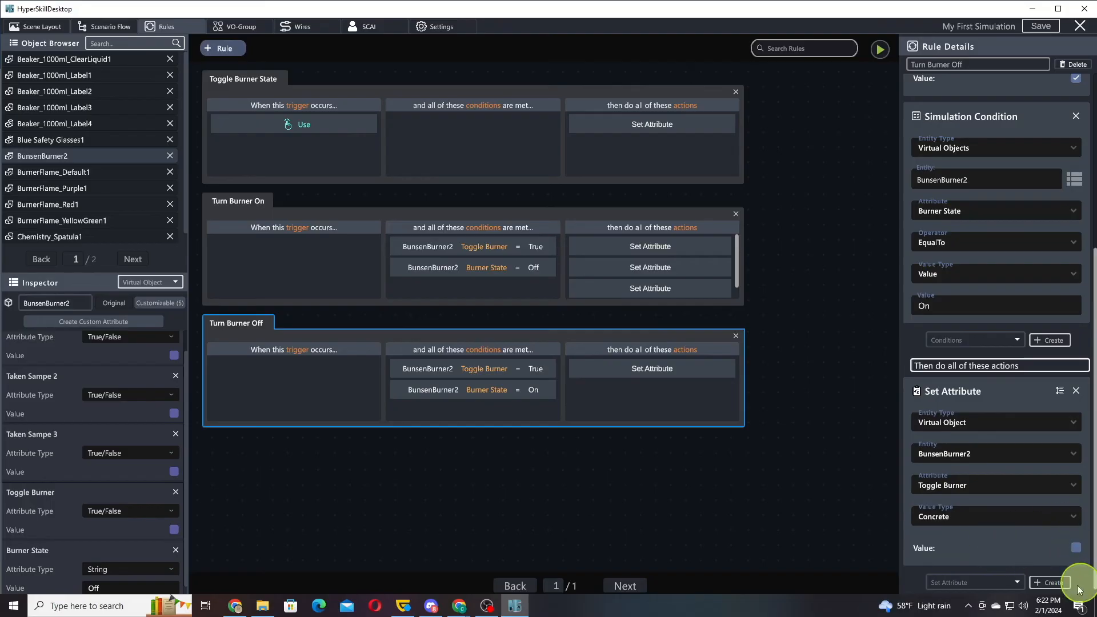
# Add a second Set Attribute action to the Turn Burner Off rule, targeting the Virtual Object BunsenBurner2
pyautogui.click(1049, 583)
pyautogui.click(1006, 429)
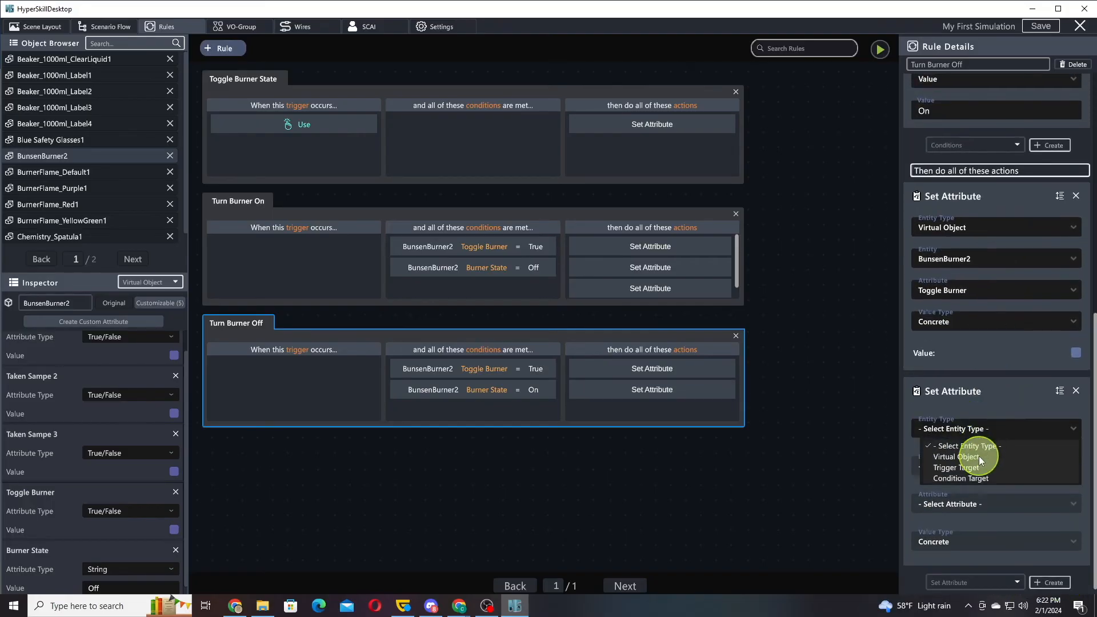
pyautogui.click(980, 457)
pyautogui.click(978, 465)
pyautogui.scroll(-1, 975, 514)
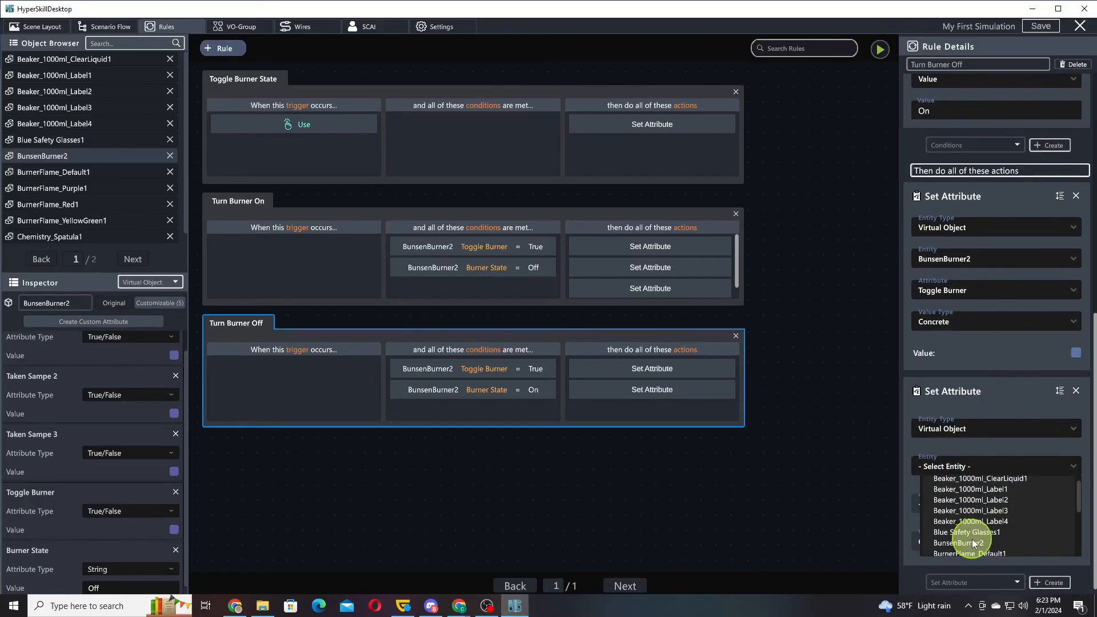
pyautogui.click(973, 543)
# Make Turn Burner Off's second Set Attribute action set Burner State to Off
pyautogui.click(965, 504)
pyautogui.scroll(-5, 969, 565)
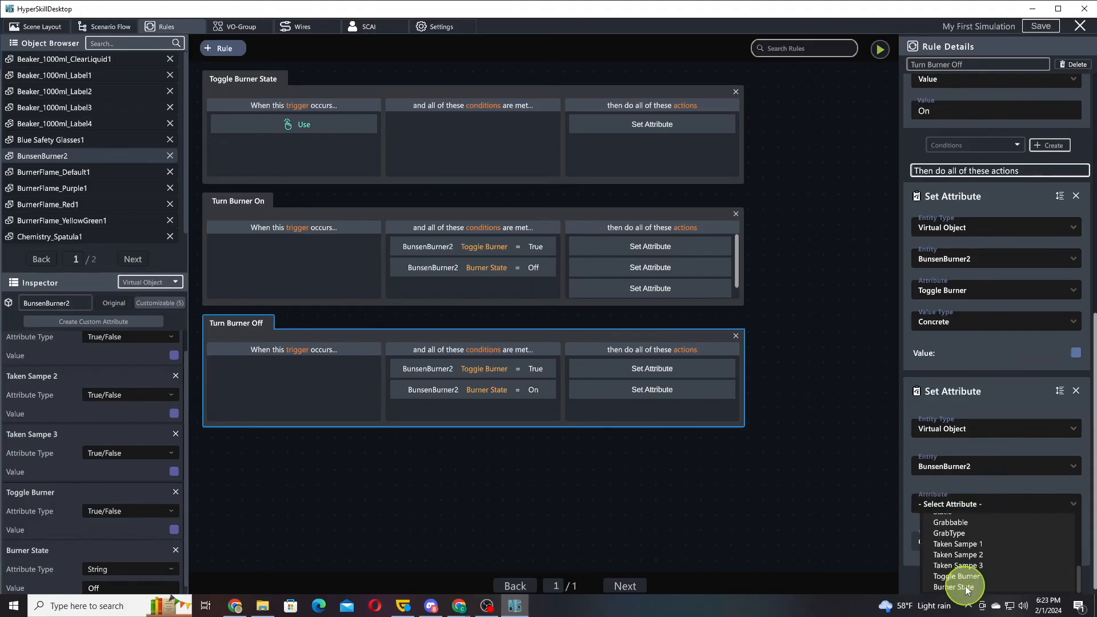
pyautogui.click(966, 588)
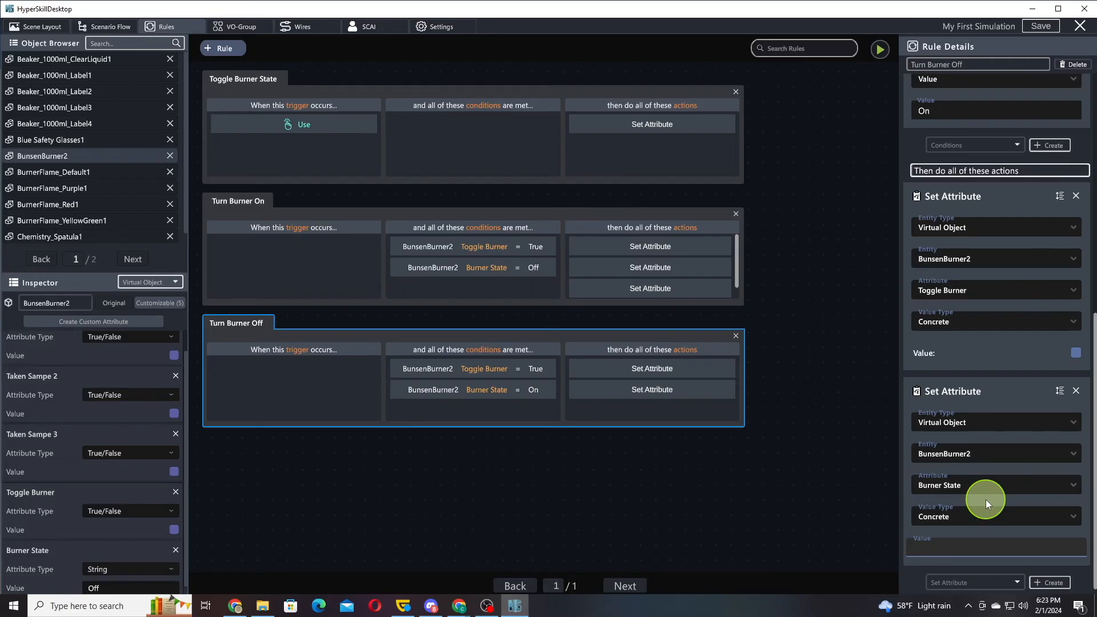
pyautogui.write('Off')
# Add a third Set Attribute action to the Turn Burner Off rule with Virtual Object as entity type
pyautogui.click(1054, 580)
pyautogui.click(979, 443)
pyautogui.click(974, 457)
pyautogui.click(972, 468)
pyautogui.scroll(-3, 1006, 486)
pyautogui.scroll(-1, 1006, 481)
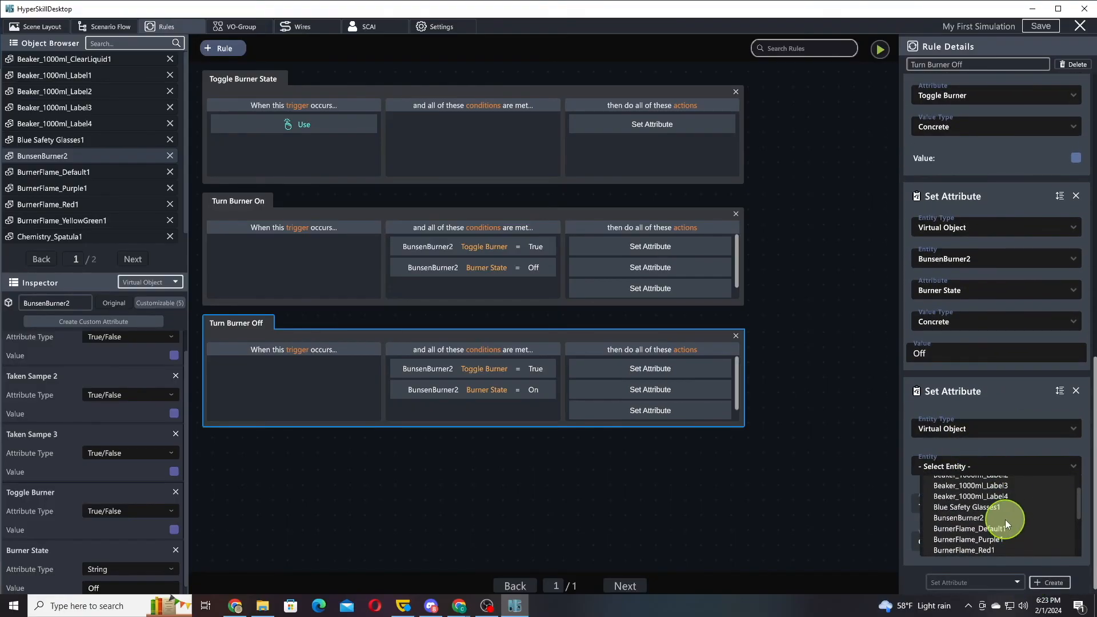
pyautogui.click(1001, 508)
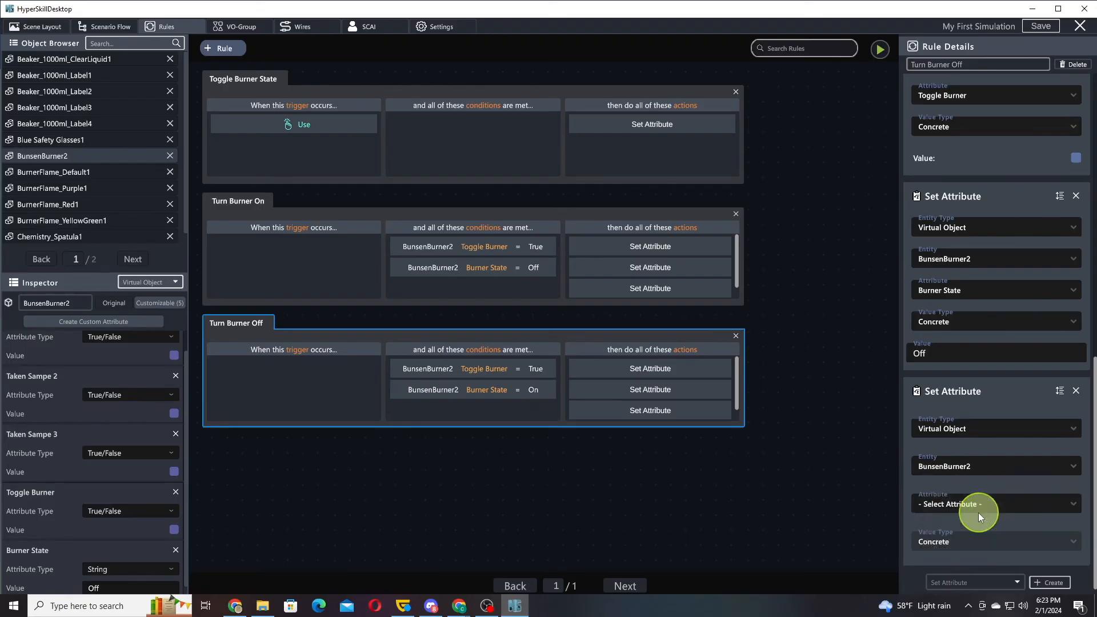
pyautogui.click(980, 504)
pyautogui.scroll(-5, 998, 540)
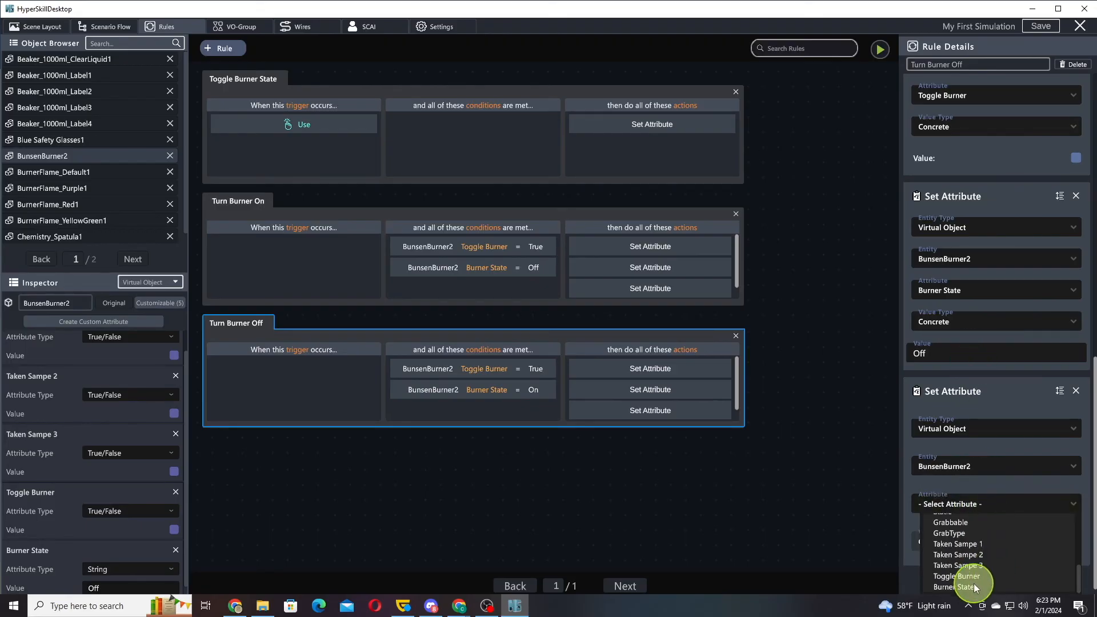
pyautogui.scroll(2, 973, 571)
# Make Turn Burner Off's third Set Attribute action target BurnerFlame_Default1 and set its Visibility to false
pyautogui.click(972, 466)
pyautogui.scroll(-3, 994, 518)
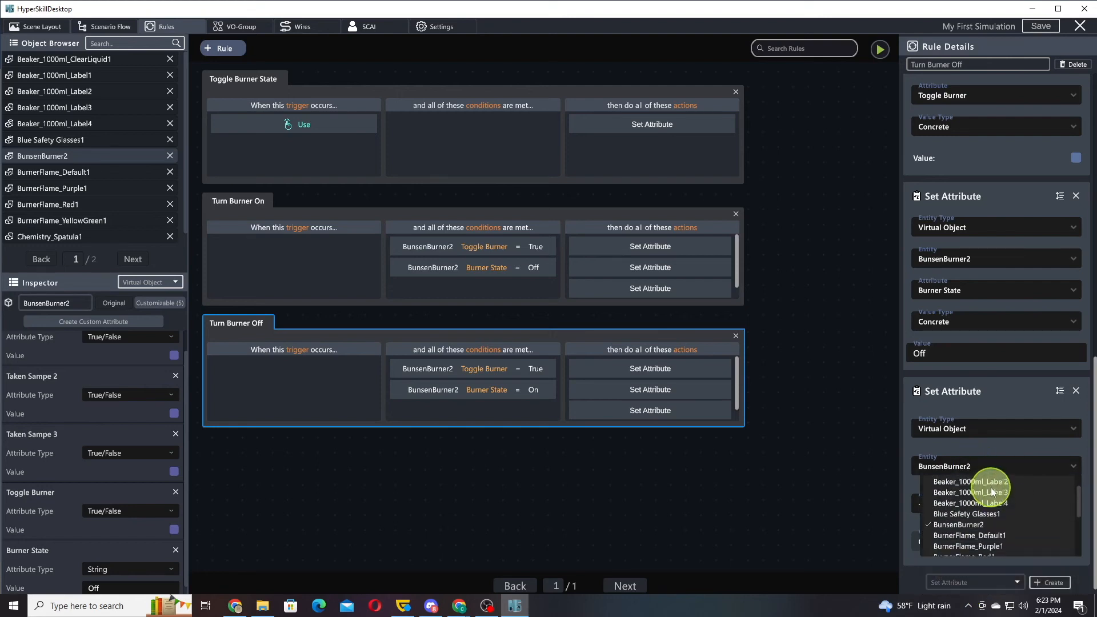
pyautogui.click(975, 517)
pyautogui.click(975, 504)
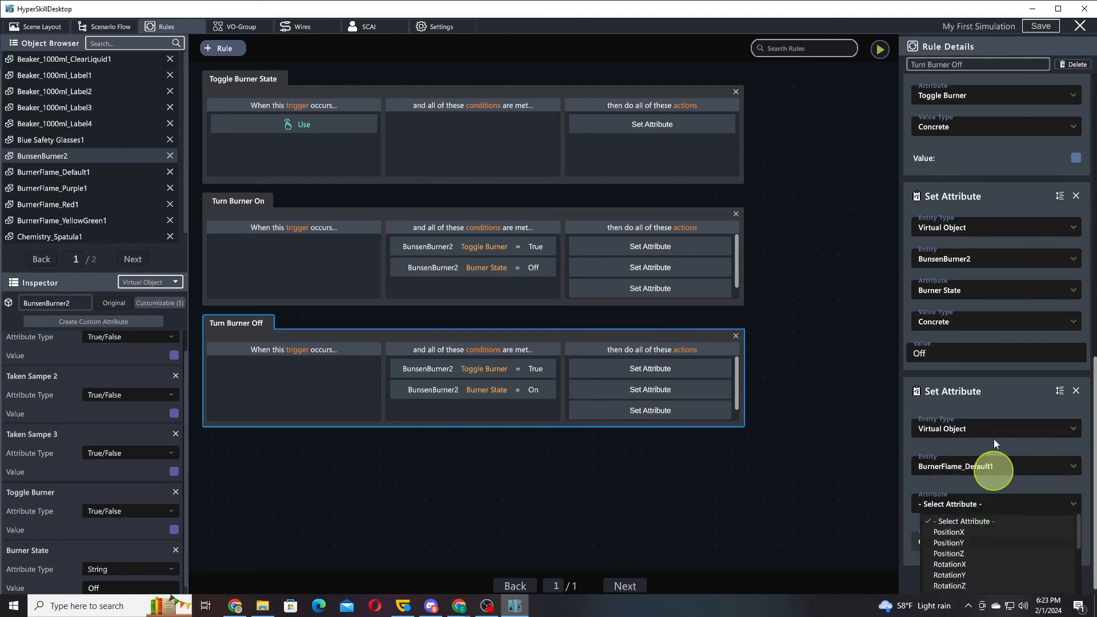
pyautogui.scroll(-2, 955, 544)
pyautogui.click(950, 521)
pyautogui.click(1076, 547)
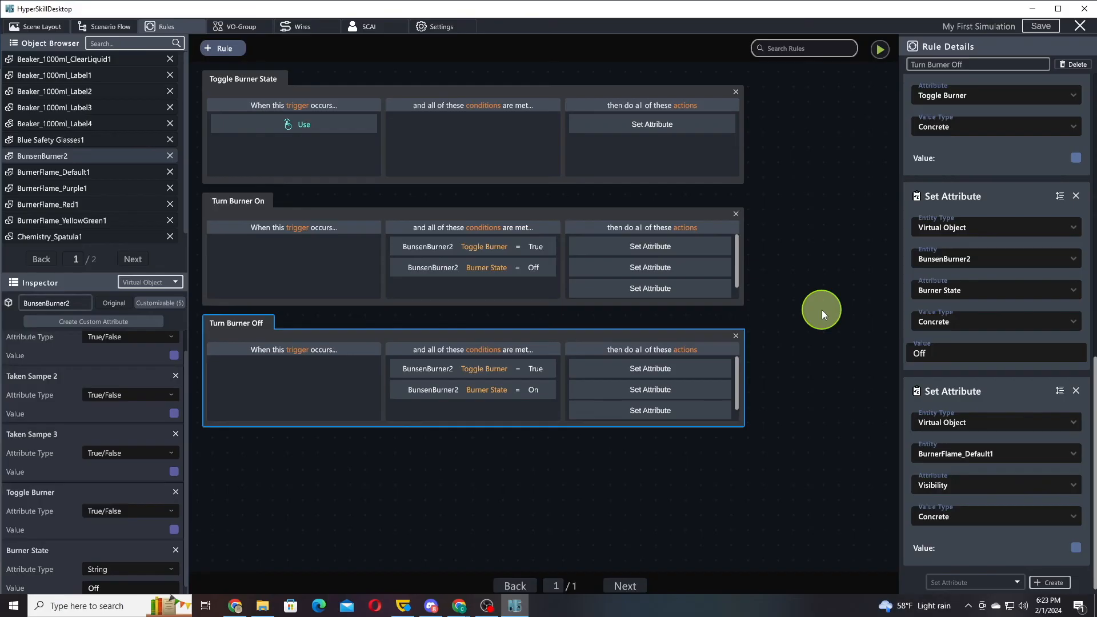
# Review the Turn Burner On and Toggle Burner State rules and the scenario flow from Turn on Bunsen Burner to the Burn Sample states
pyautogui.click(400, 218)
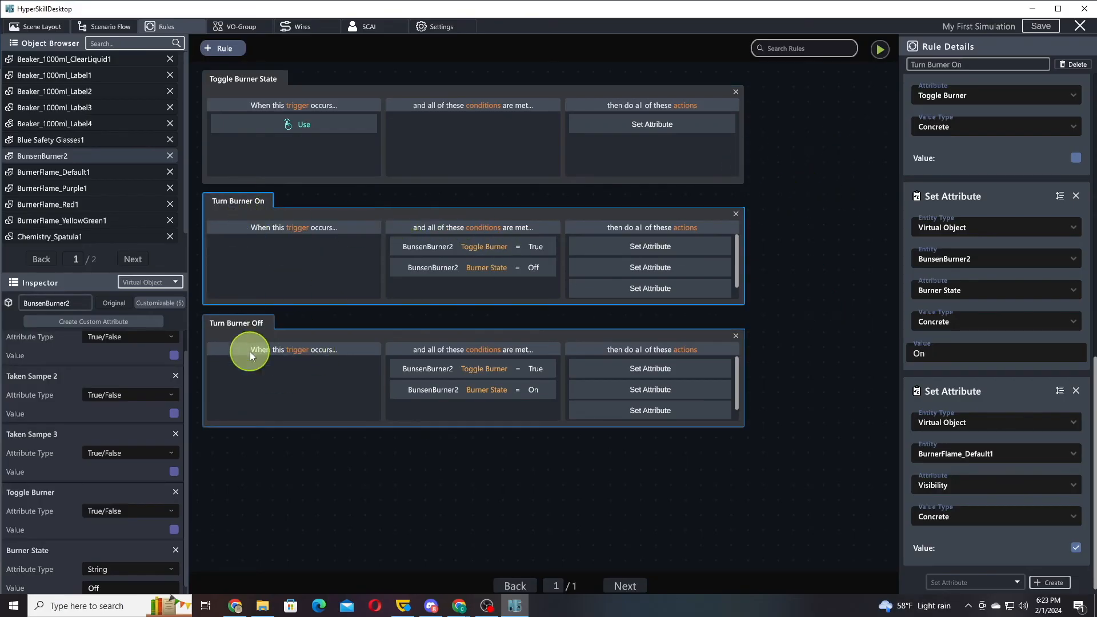
pyautogui.click(270, 91)
pyautogui.click(112, 26)
pyautogui.moveTo(688, 207); pyautogui.dragTo(535, 195)
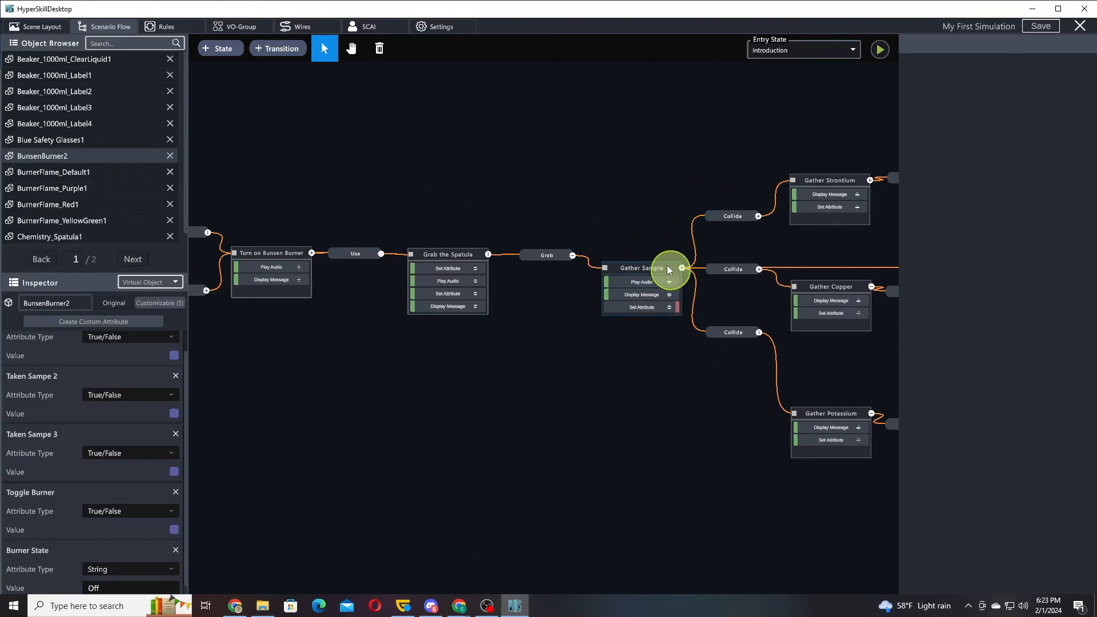
pyautogui.moveTo(319, 221); pyautogui.dragTo(503, 228)
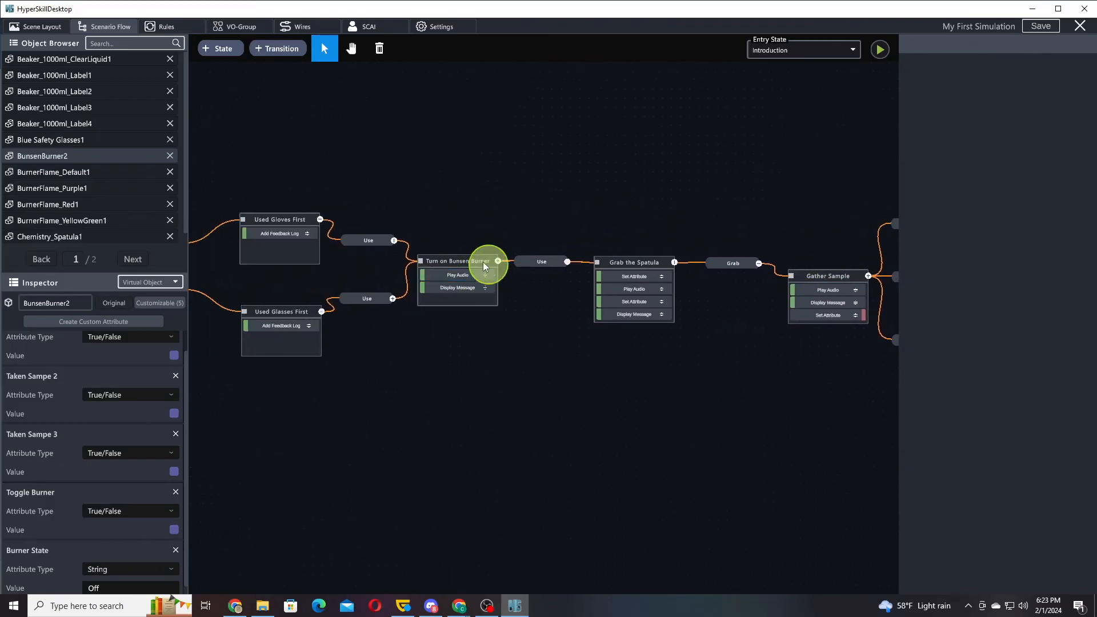
pyautogui.moveTo(705, 214); pyautogui.dragTo(413, 212)
pyautogui.moveTo(628, 216); pyautogui.dragTo(431, 206)
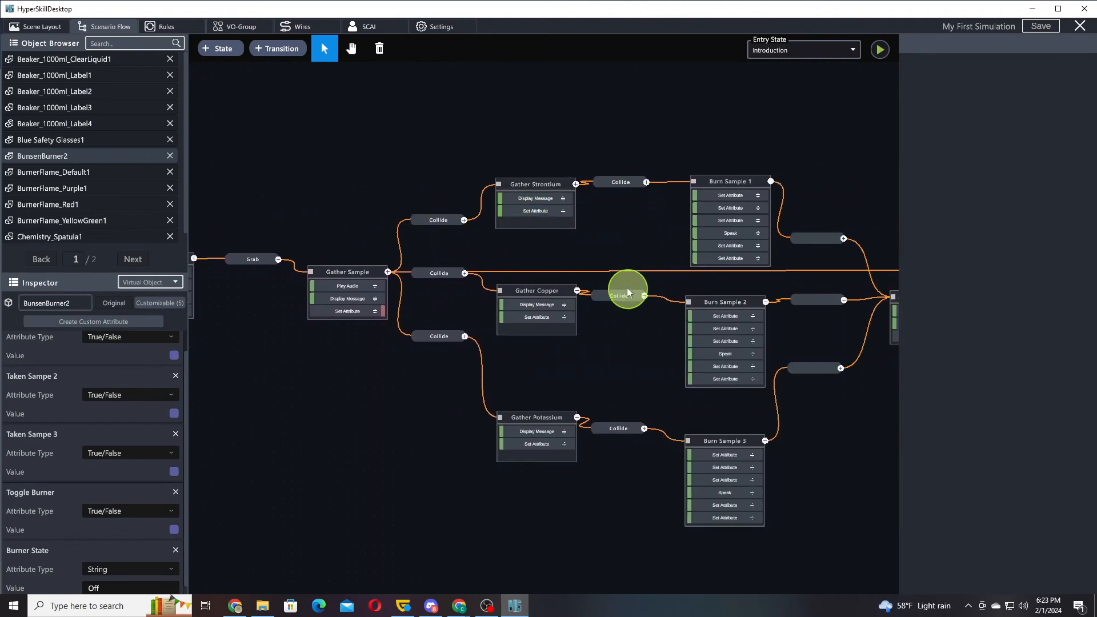
# Add a simulation condition to the transition from Gather Strontium to Burn Sample 1, with entity type Virtual Objects and entity BunsenBurner2
pyautogui.click(435, 222)
pyautogui.click(1010, 80)
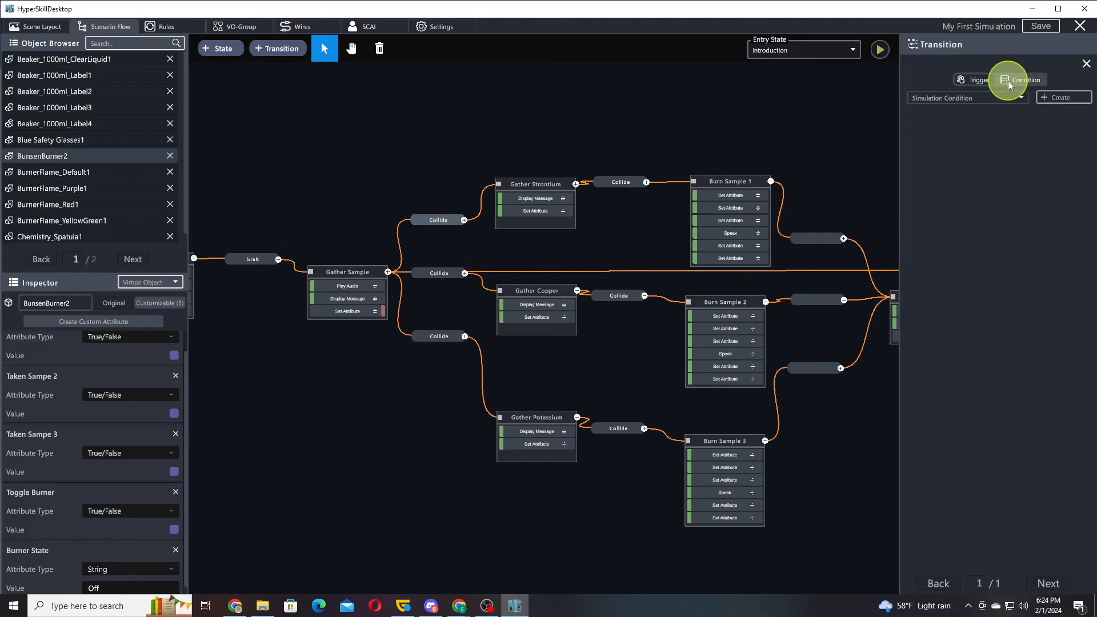
pyautogui.click(628, 184)
pyautogui.moveTo(650, 144); pyautogui.dragTo(559, 132)
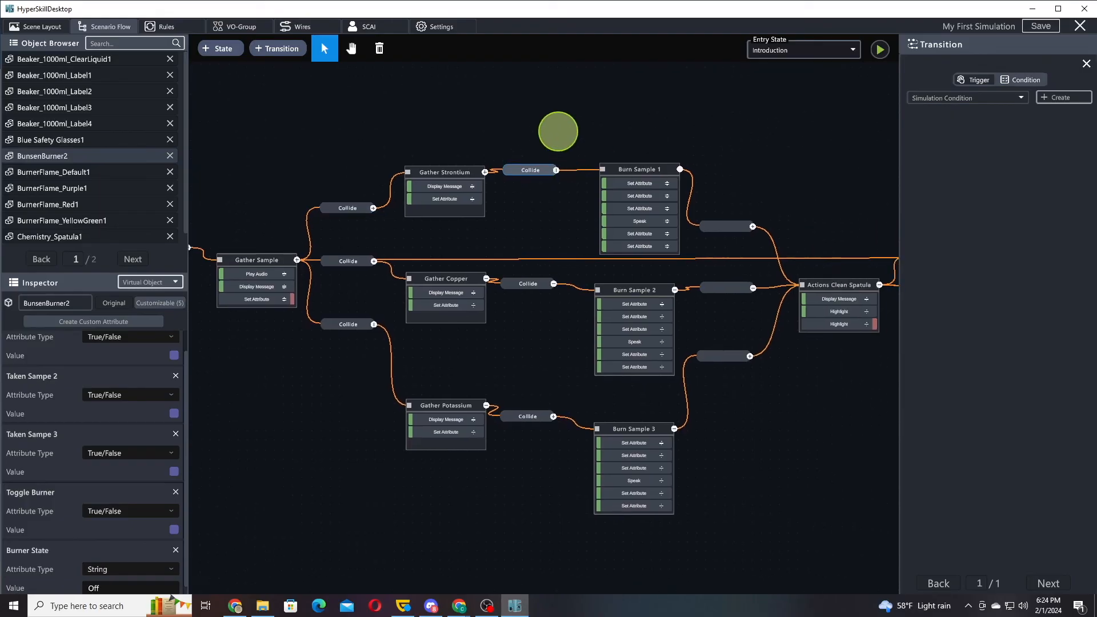
pyautogui.click(1042, 98)
pyautogui.click(978, 179)
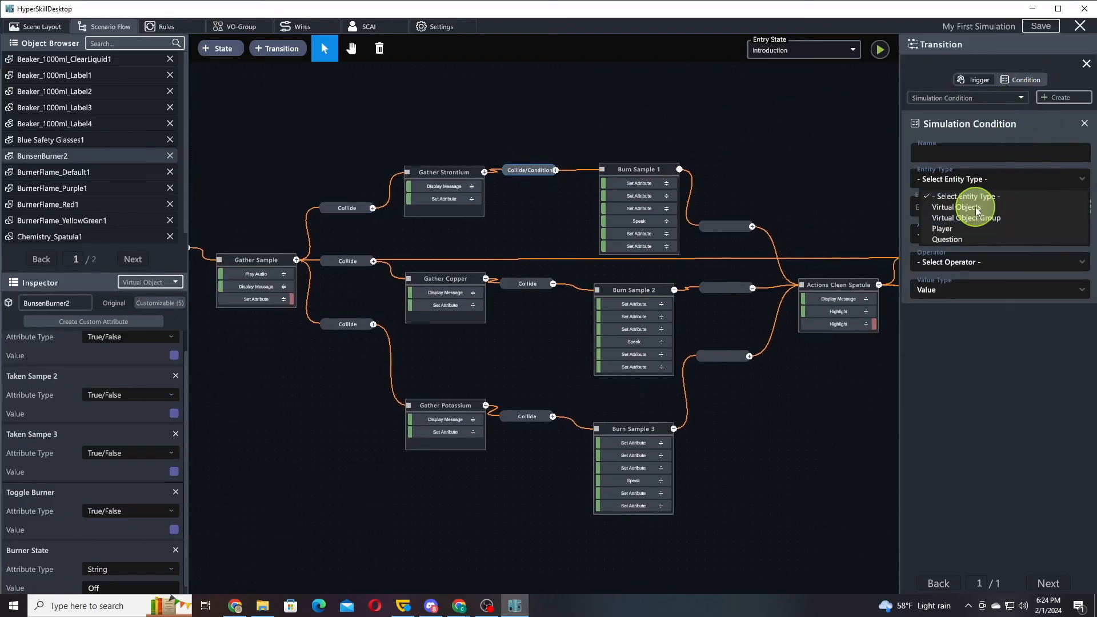
pyautogui.click(977, 212)
pyautogui.click(1079, 206)
pyautogui.moveTo(1033, 229); pyautogui.dragTo(1033, 178)
pyautogui.click(958, 239)
# Make the Burn Sample 1 transition's condition require Burner State EqualTo the value On
pyautogui.click(980, 235)
pyautogui.scroll(-10, 987, 305)
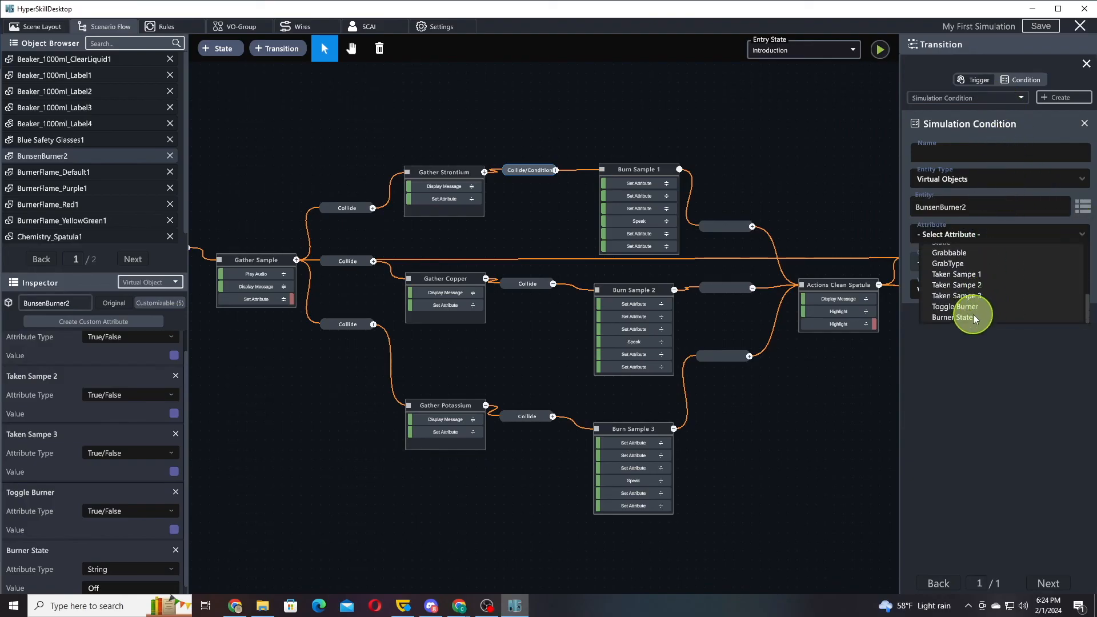
pyautogui.click(973, 317)
pyautogui.click(968, 317)
pyautogui.write('On')
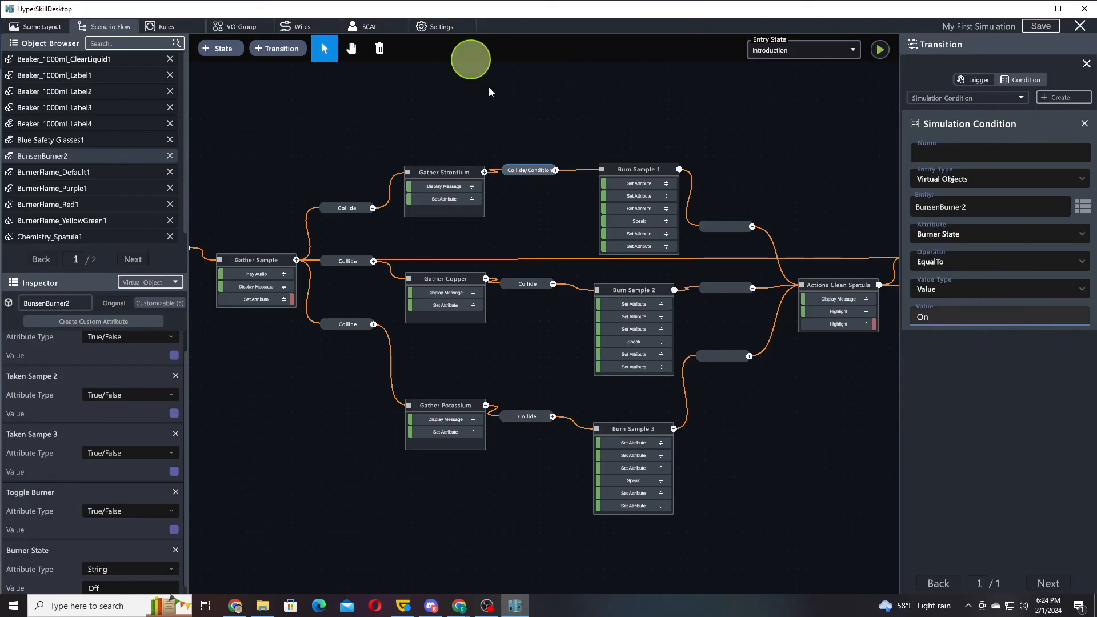
pyautogui.click(568, 152)
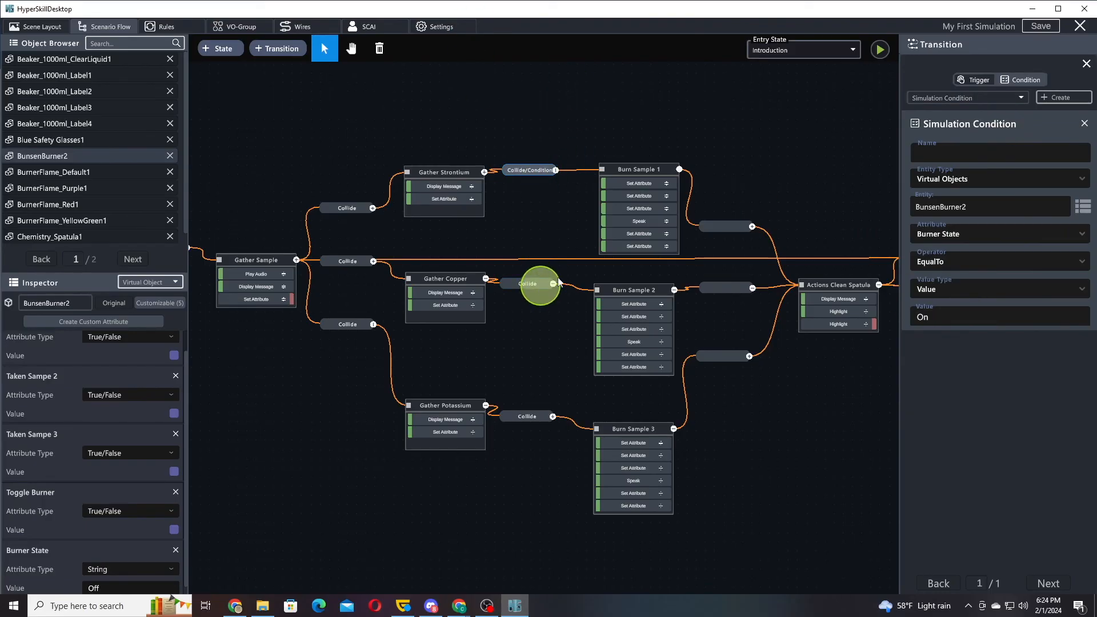
# Add a simulation condition to the transition from Gather Copper to Burn Sample 2, with entity type Virtual Objects and entity BunsenBurner2
pyautogui.click(537, 288)
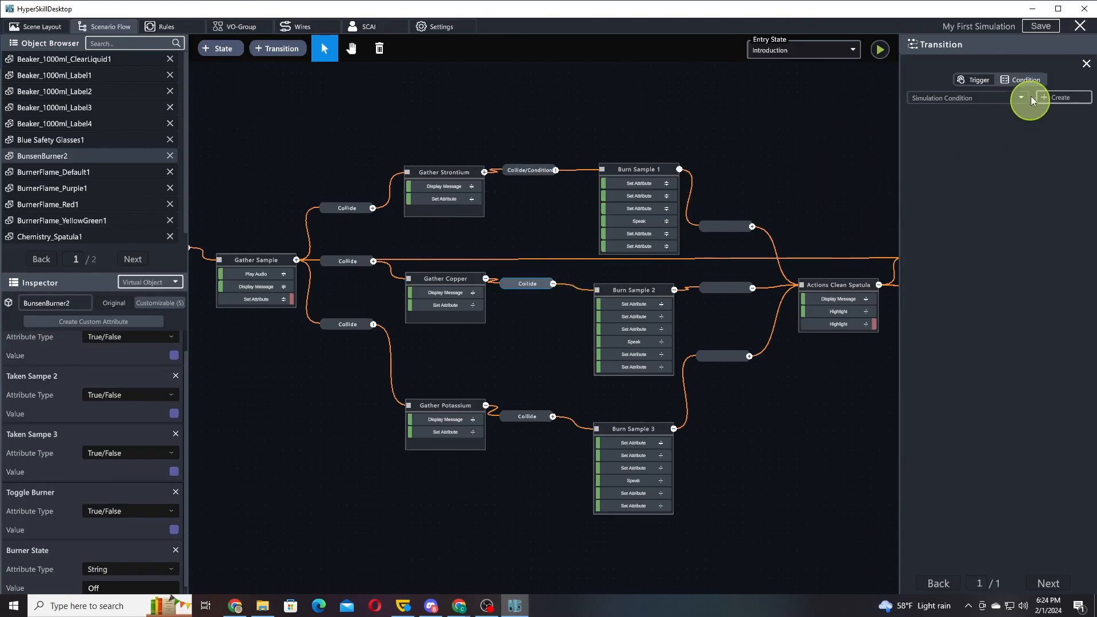
pyautogui.click(1050, 100)
pyautogui.click(1010, 181)
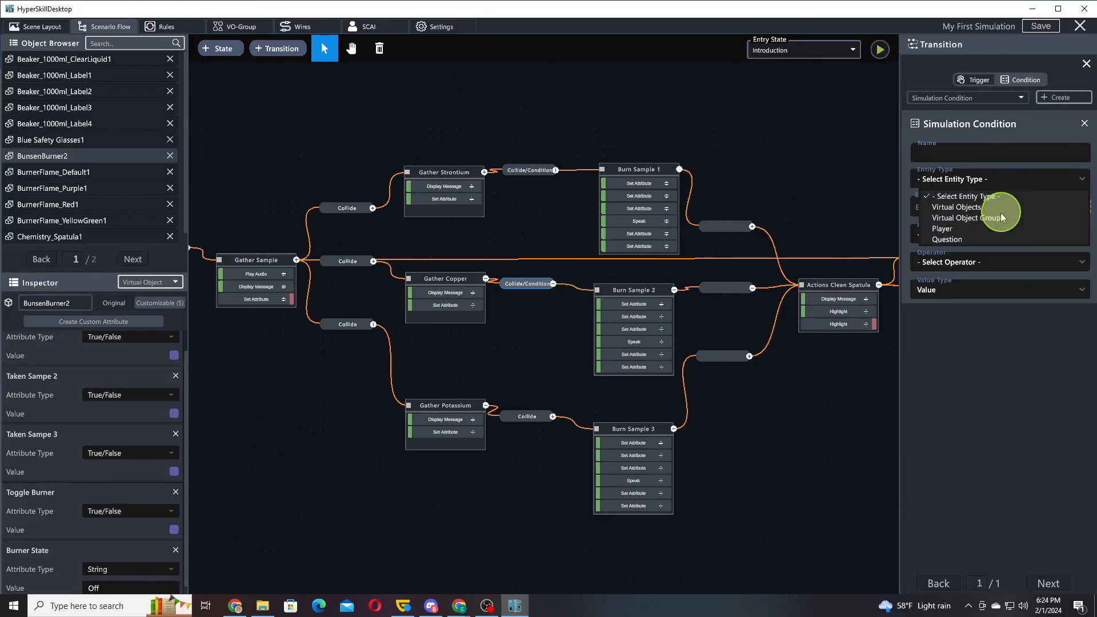
pyautogui.click(970, 206)
pyautogui.click(1084, 208)
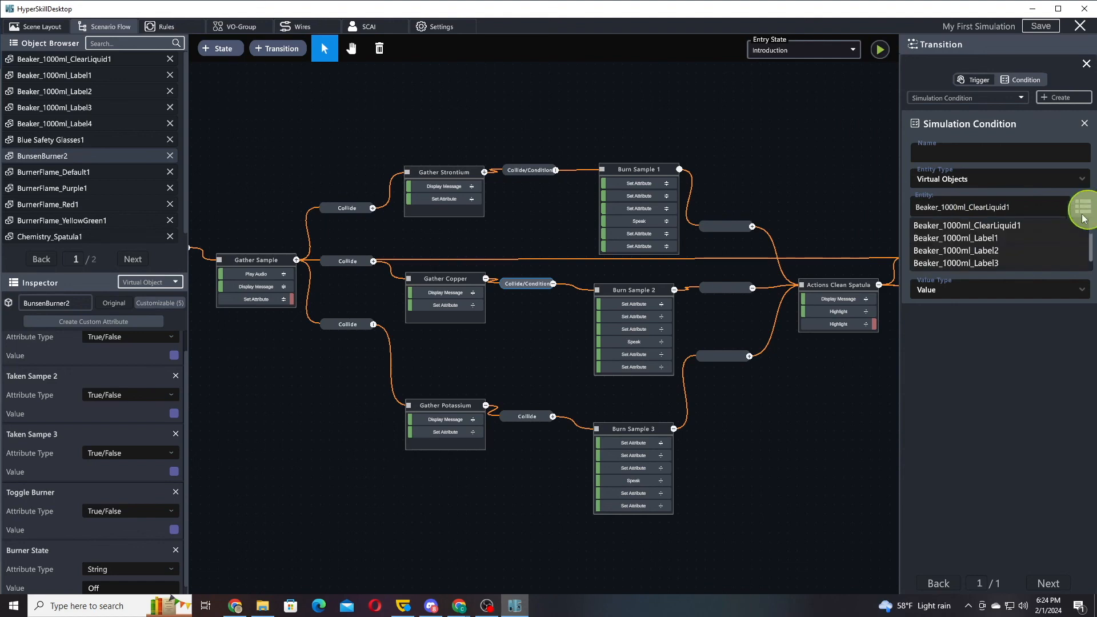
pyautogui.scroll(-3, 1040, 200)
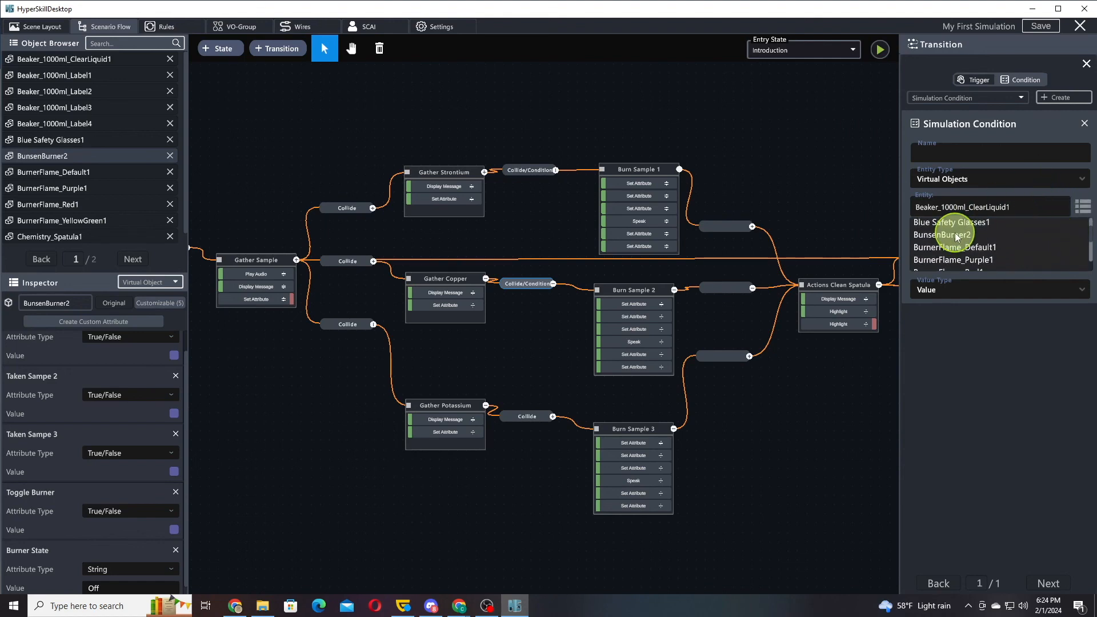
pyautogui.click(960, 235)
# Make the Burn Sample 2 transition's condition require Burner State EqualTo the value On
pyautogui.click(980, 235)
pyautogui.scroll(-3, 1001, 286)
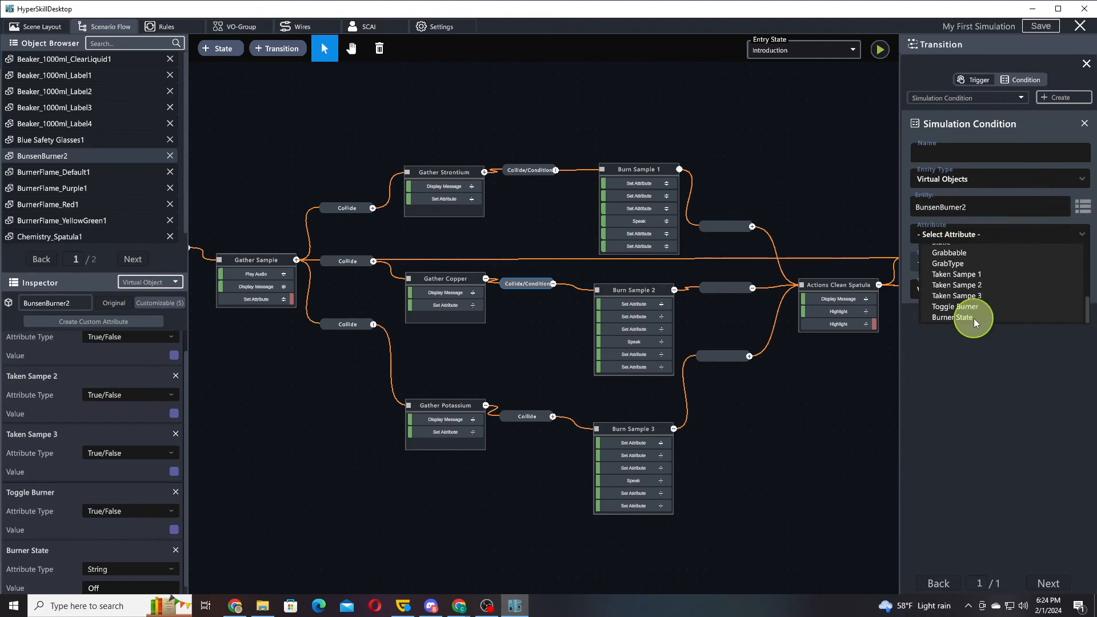
pyautogui.click(973, 318)
pyautogui.click(979, 314)
pyautogui.write('On')
# Add a simulation condition to the transition from Gather Potassium to Burn Sample 3, with entity type Virtual Objects and entity BunsenBurner2
pyautogui.click(539, 418)
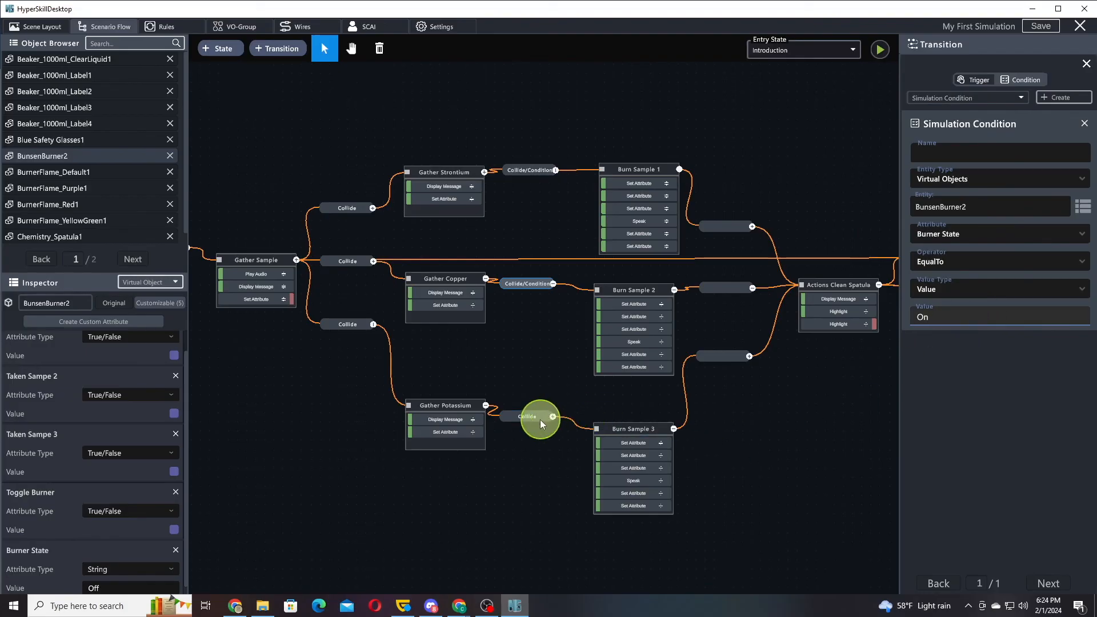
pyautogui.click(1067, 98)
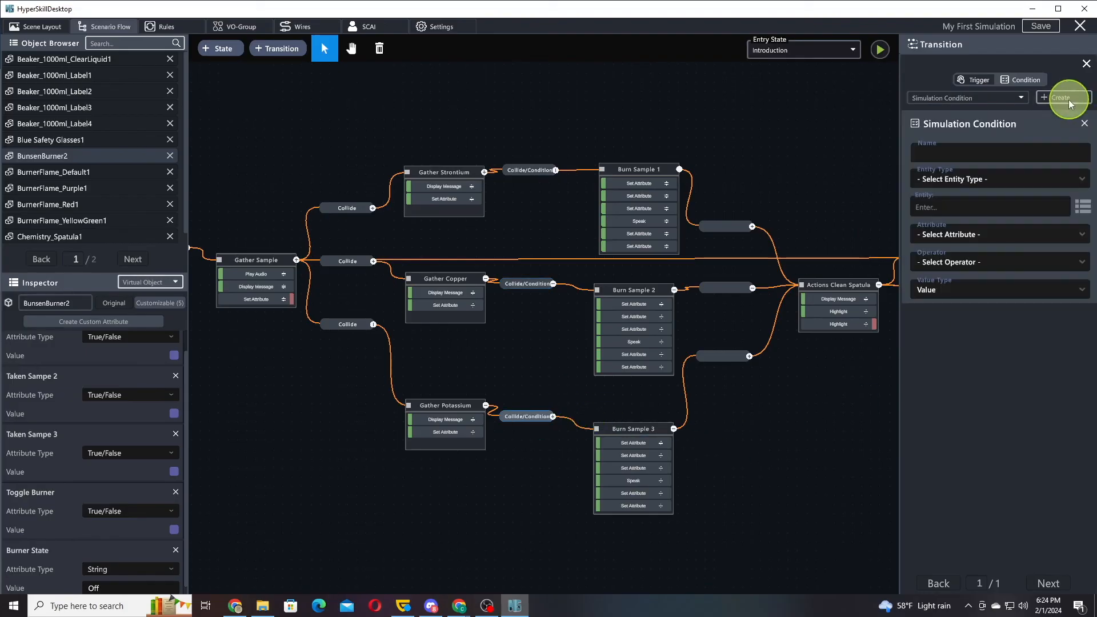
pyautogui.click(1000, 182)
pyautogui.click(982, 209)
pyautogui.click(985, 212)
pyautogui.click(1083, 208)
pyautogui.scroll(-3, 1034, 217)
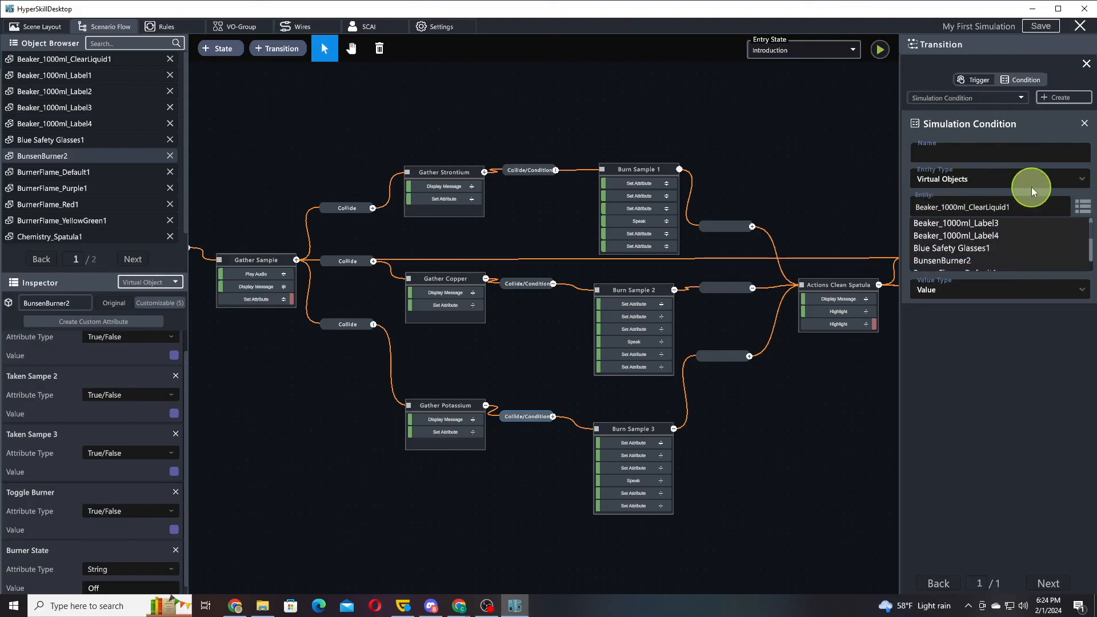
pyautogui.click(949, 260)
# Make the Burn Sample 3 transition's condition require Burner State EqualTo the value On
pyautogui.click(975, 234)
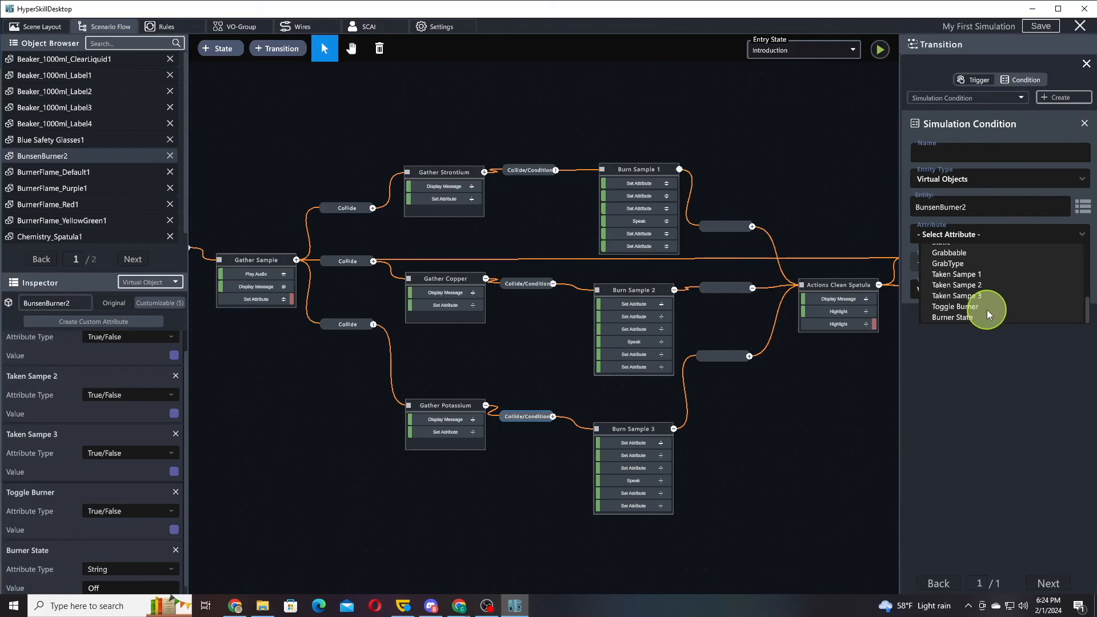
pyautogui.click(981, 316)
pyautogui.click(969, 312)
pyautogui.write('On')
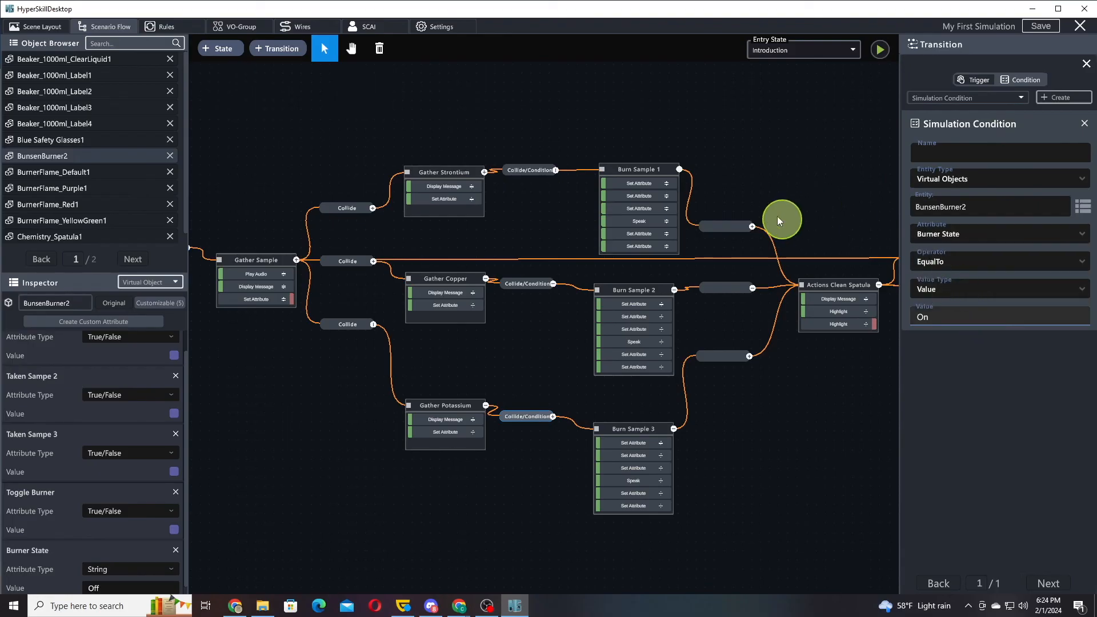
# Review the scenario flow from Turn on Bunsen Burner to the Burn Sample states, the three burner rules, and the lab bench in the scene layout
pyautogui.moveTo(245, 183); pyautogui.dragTo(747, 183)
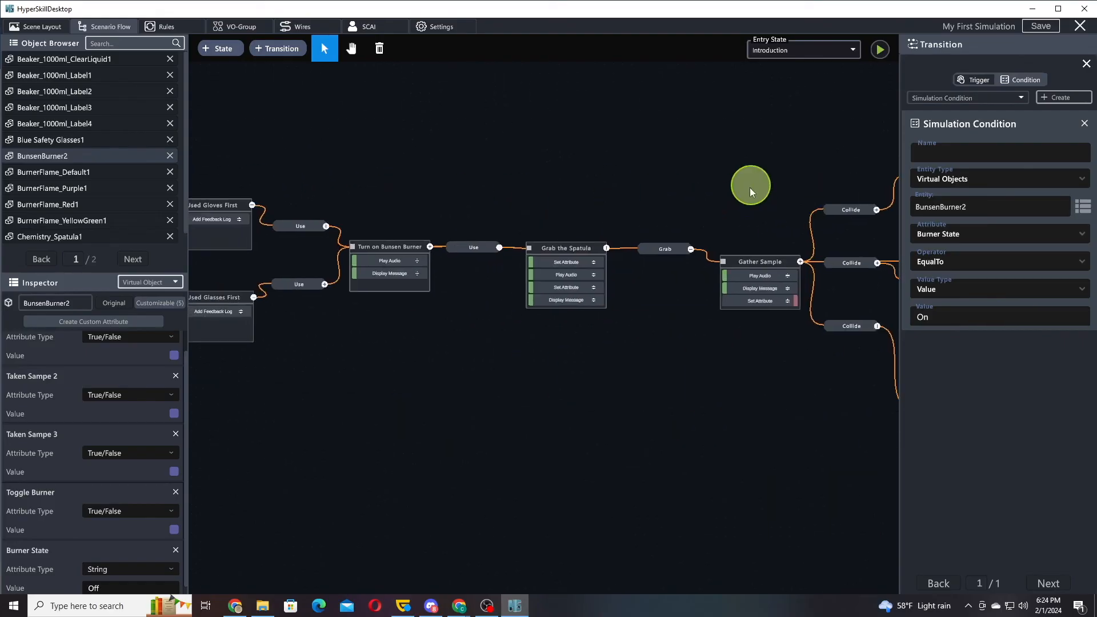
pyautogui.moveTo(490, 208)
pyautogui.mouseDown()
pyautogui.moveTo(668, 210)
pyautogui.moveTo(387, 216)
pyautogui.mouseUp()
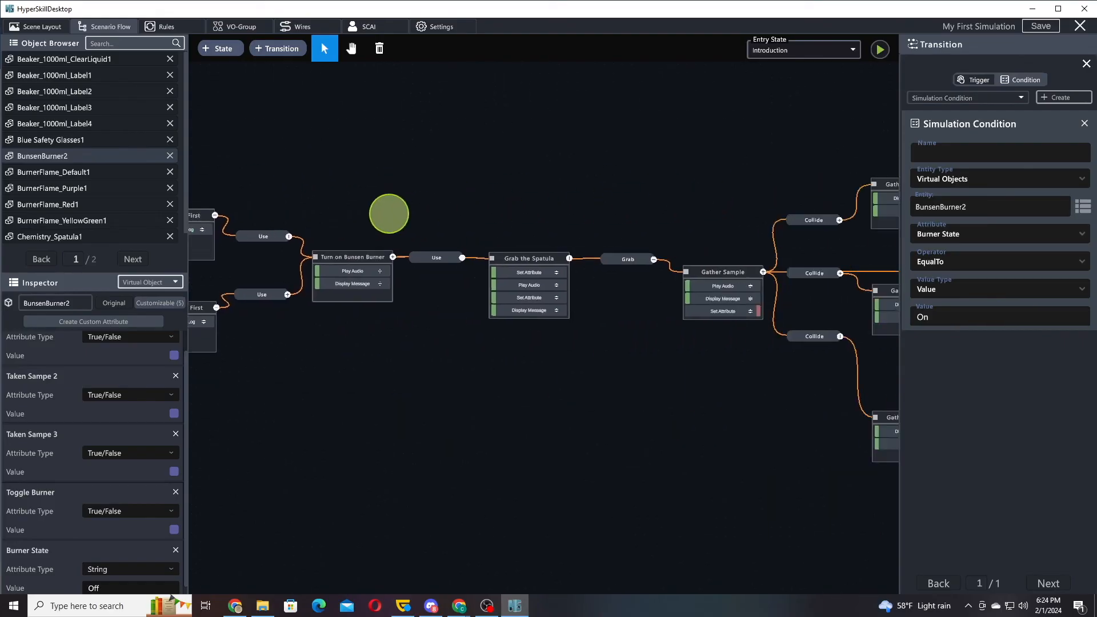
pyautogui.moveTo(571, 191); pyautogui.dragTo(353, 186)
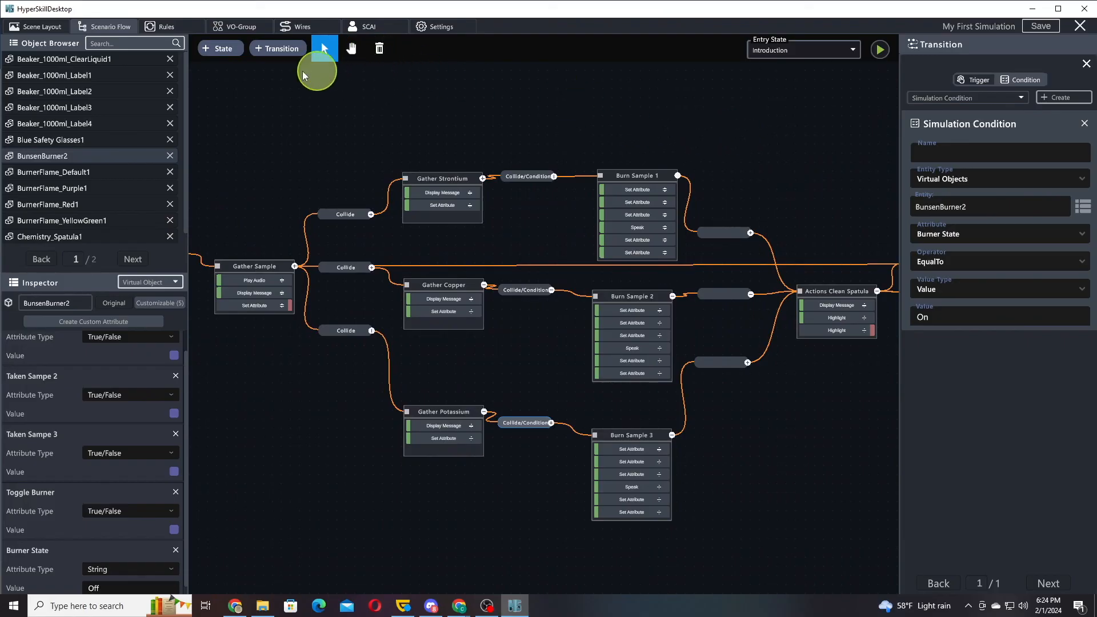
pyautogui.click(166, 27)
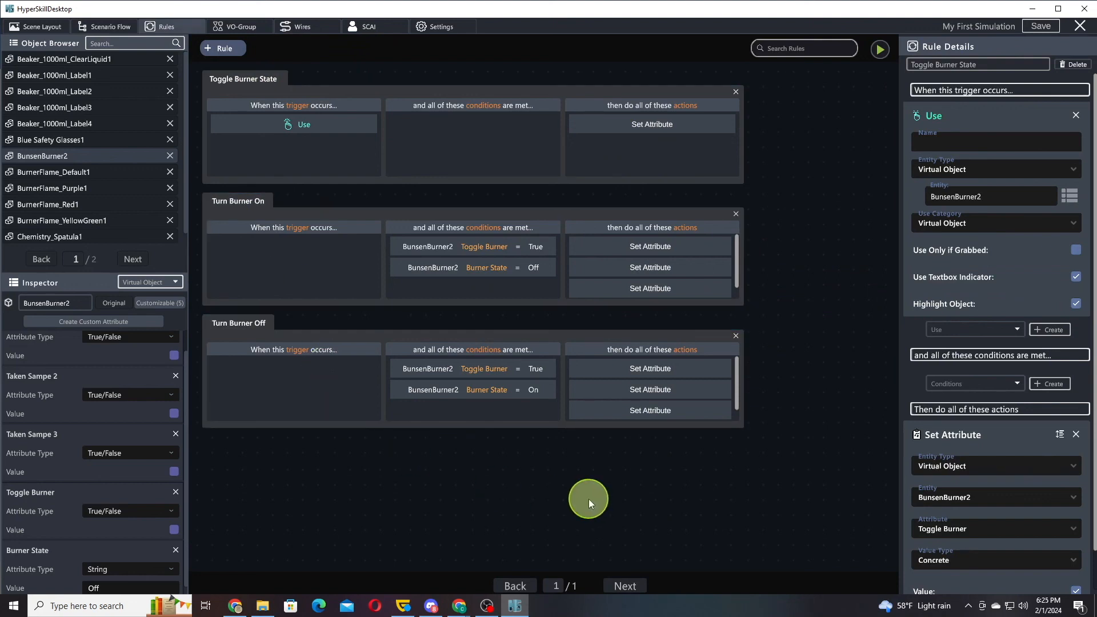
pyautogui.click(113, 26)
pyautogui.click(68, 28)
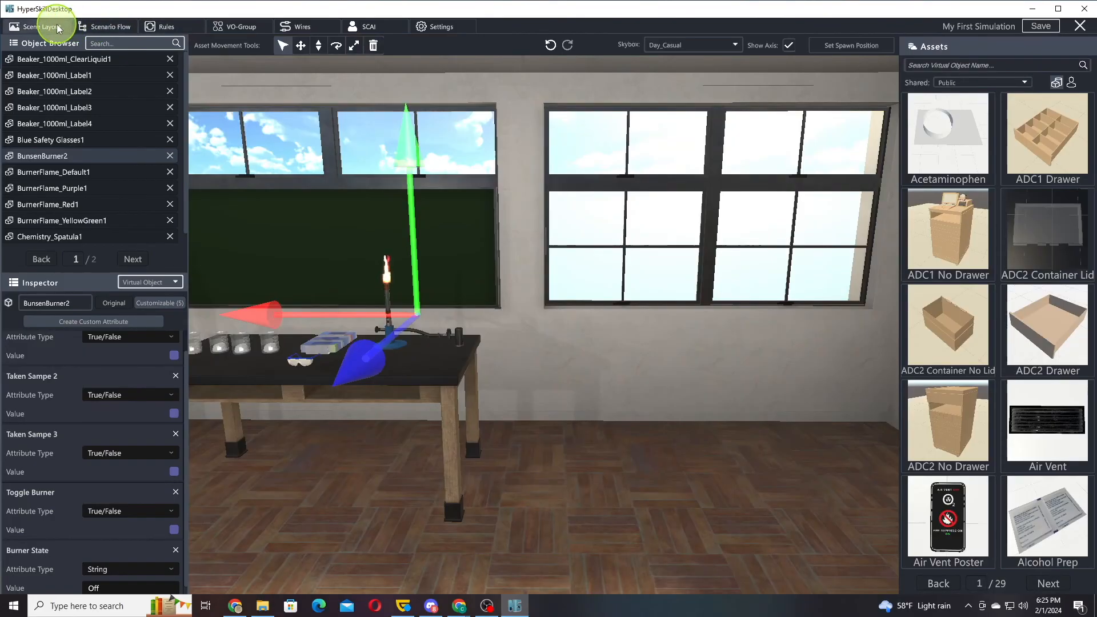
pyautogui.moveTo(656, 231); pyautogui.dragTo(408, 223)
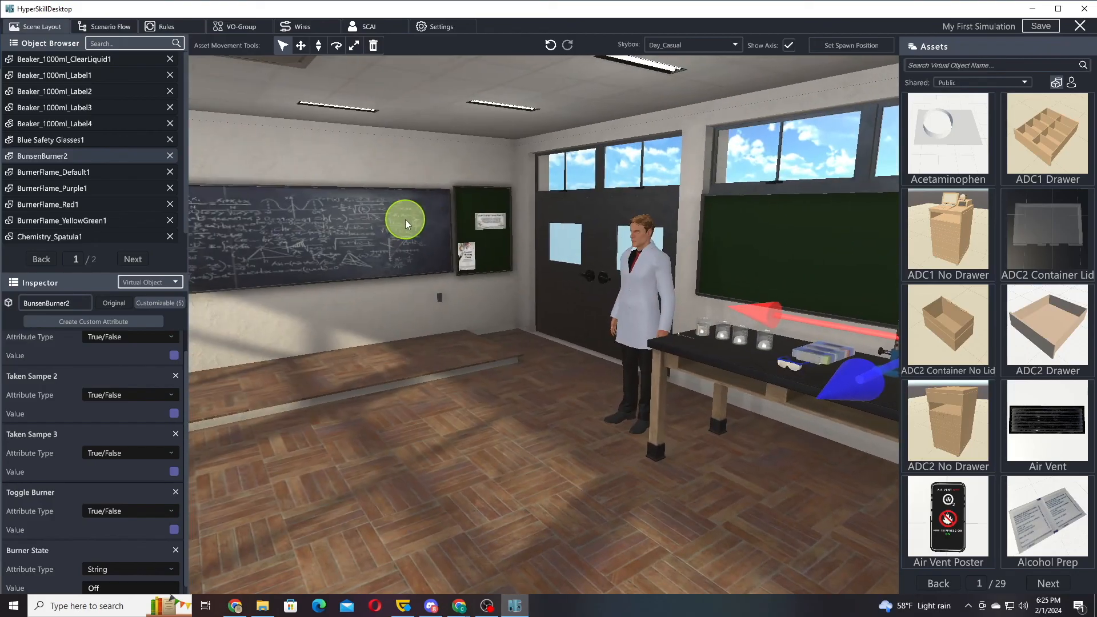
pyautogui.click(406, 227)
pyautogui.moveTo(406, 232); pyautogui.dragTo(640, 227)
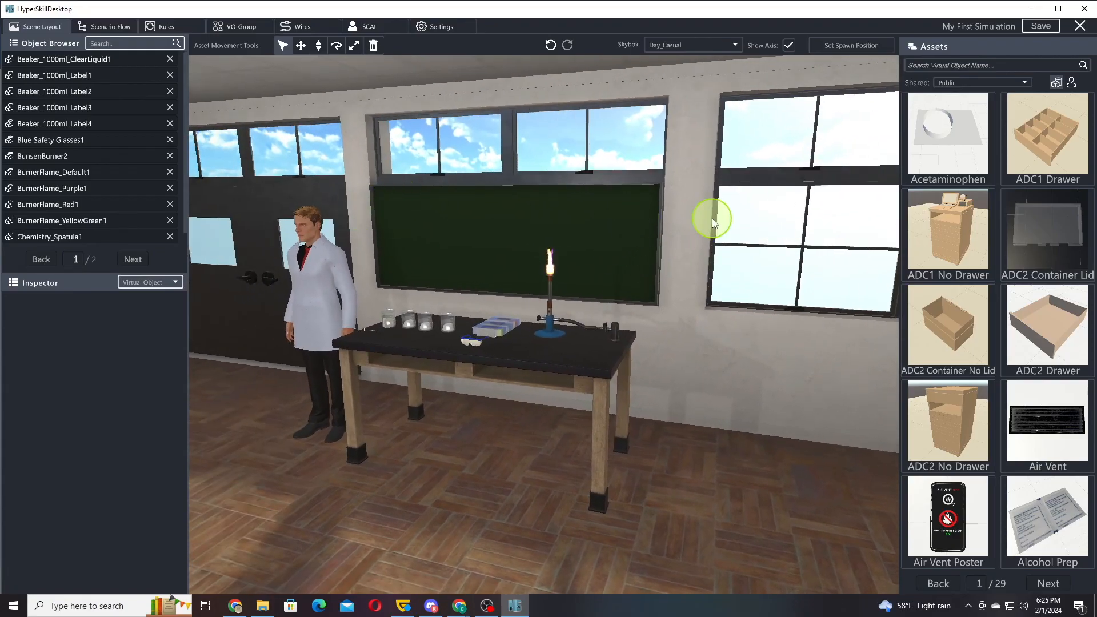